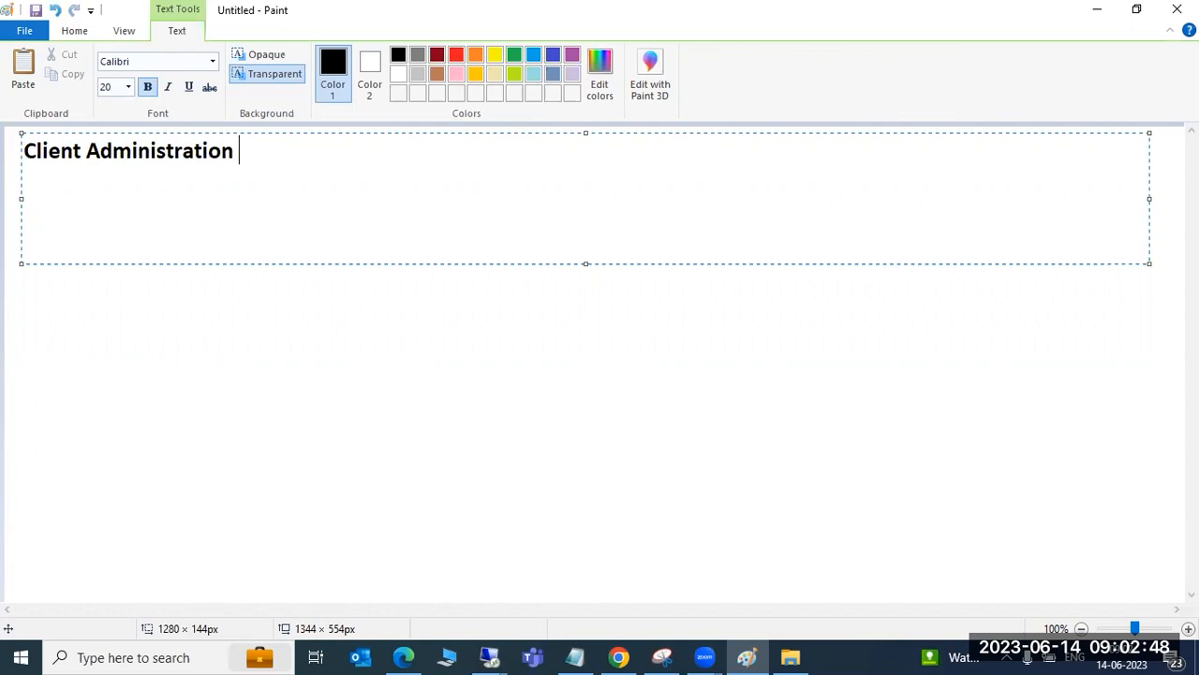
Step: Underline the Client Administration heading with a row of dashes and write DVEBMGS in a new large text box below it
key("Return")
type("-----------------------------")
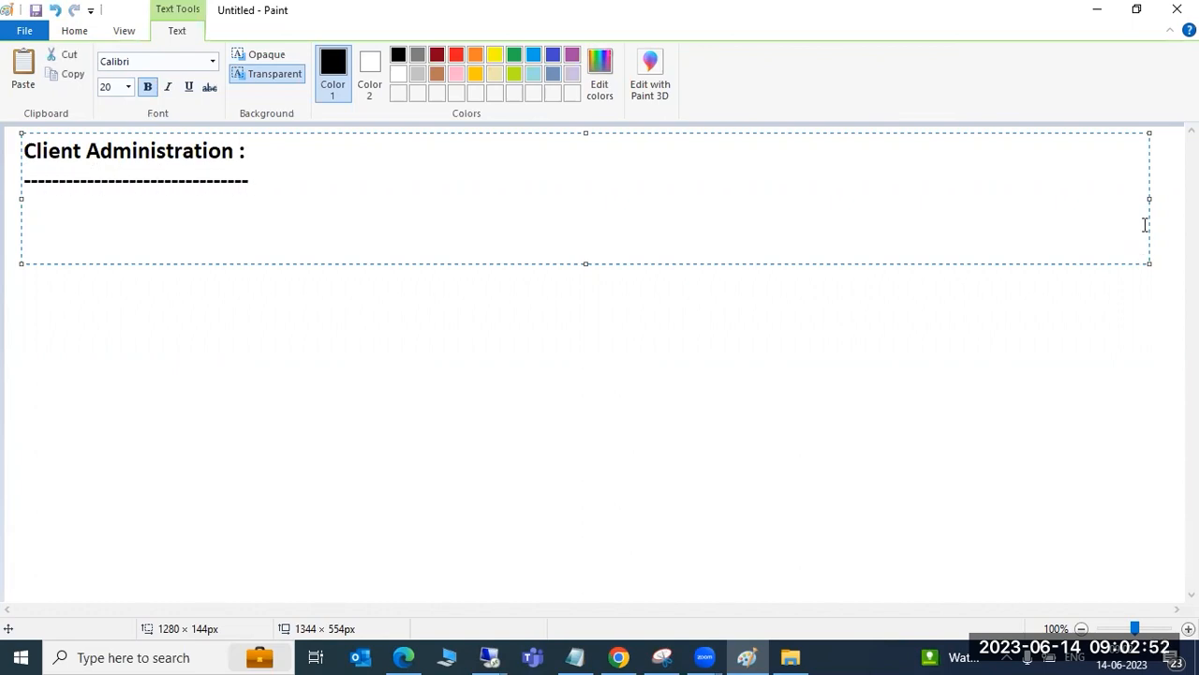
left_click(318, 367)
left_click_drag(27, 203, 1012, 582)
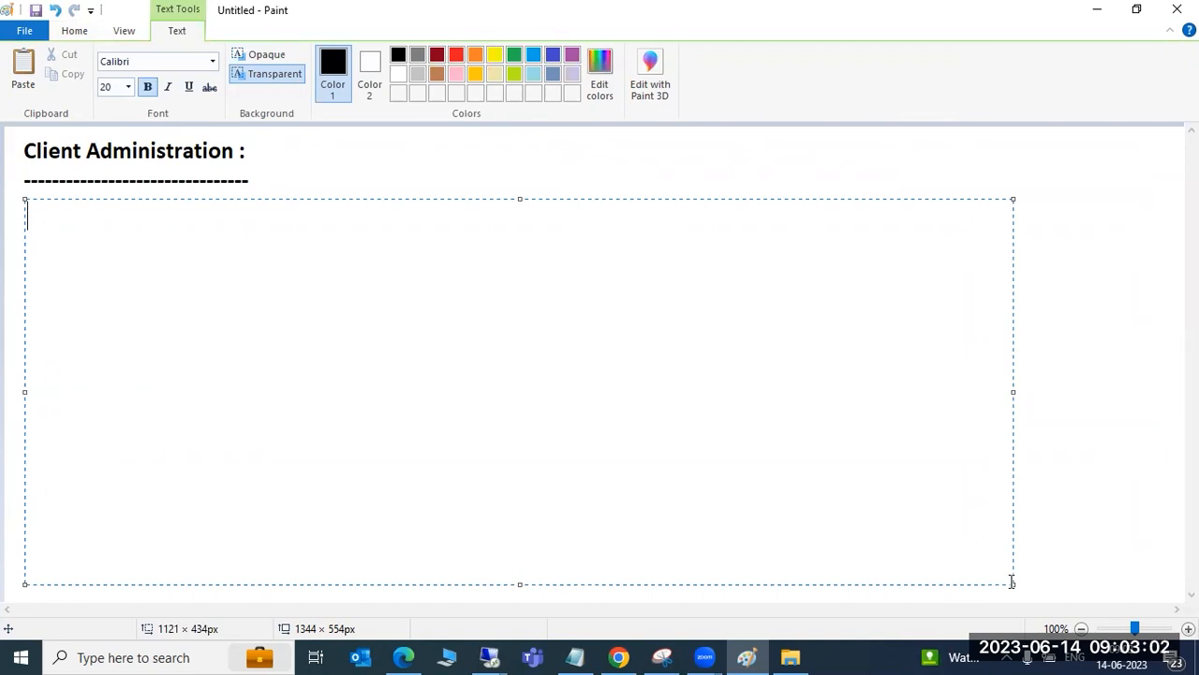
type("DVEBMGS")
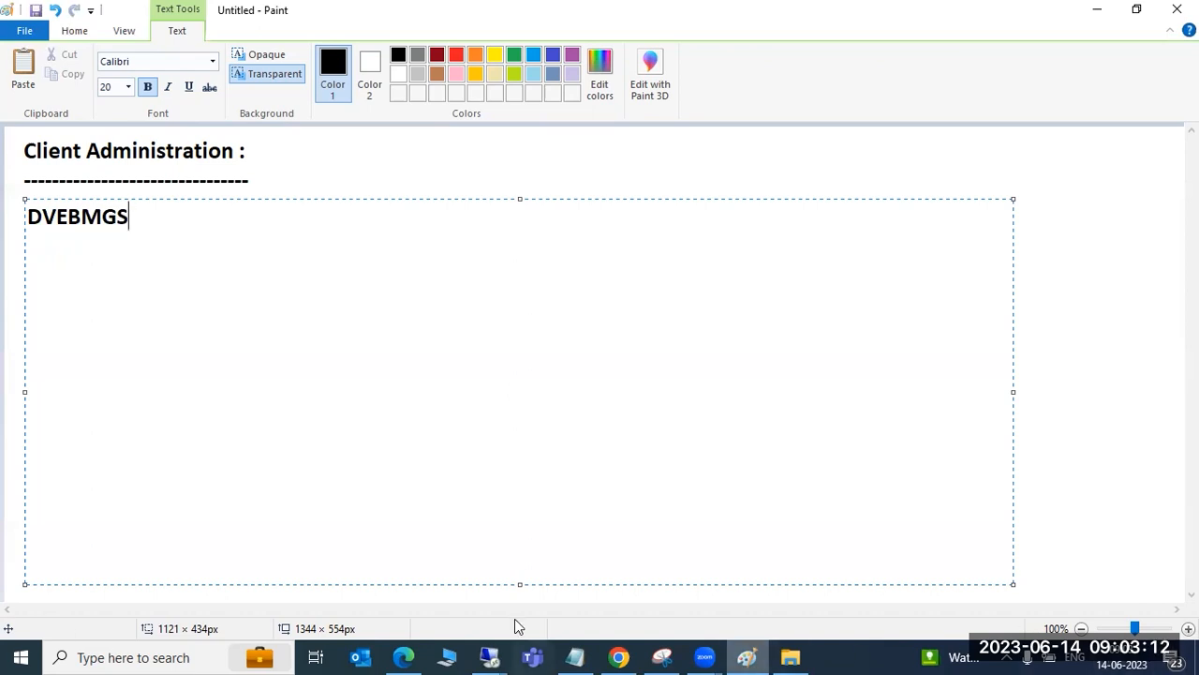
Step: Switch to the remote desktop session and bring up the SAP logon window of system ECP for client 100
mouse_move(490, 653)
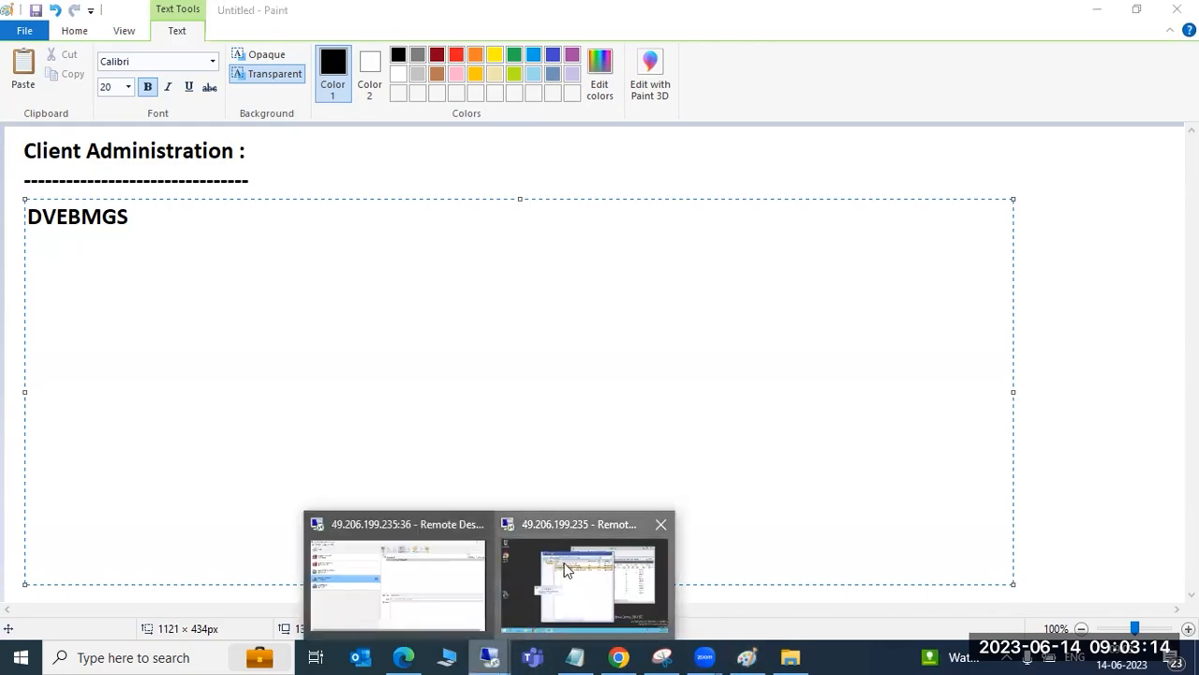
left_click(568, 567)
left_click(161, 180)
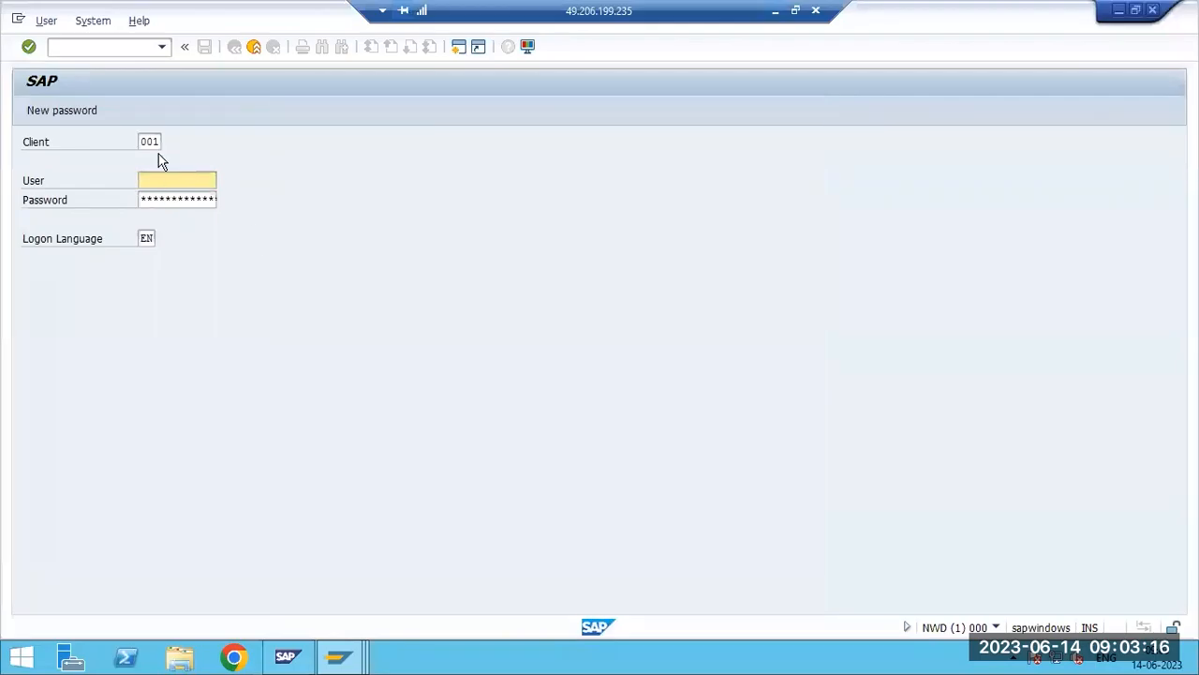
mouse_move(339, 655)
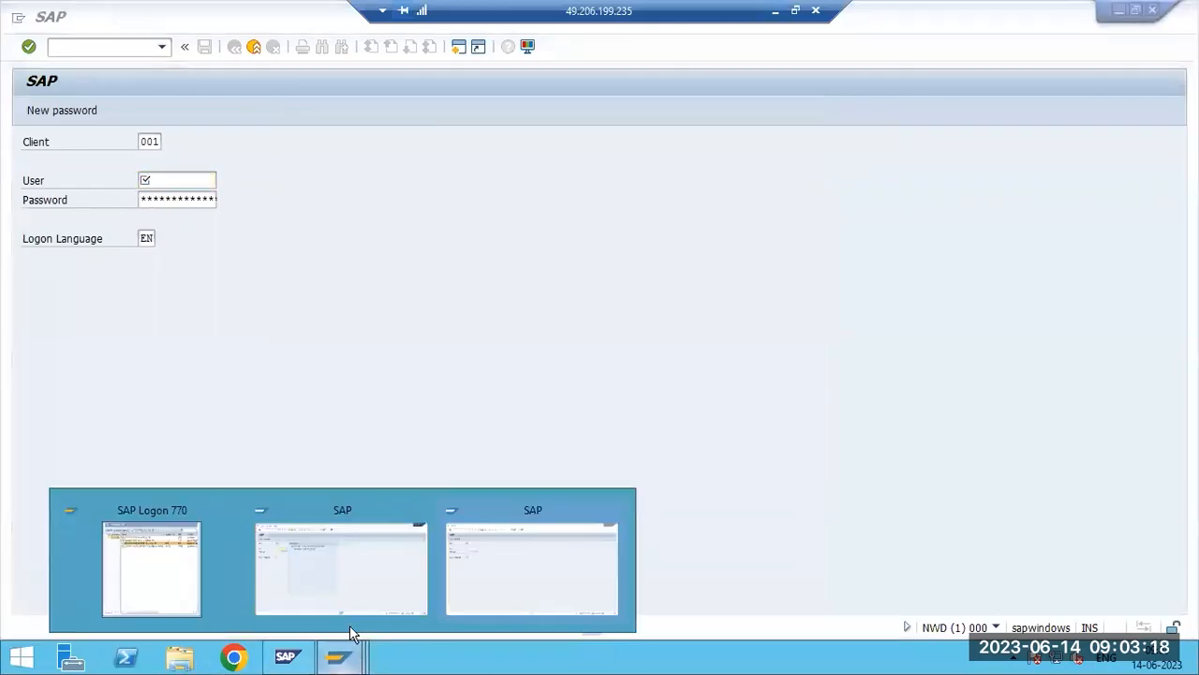
left_click(539, 594)
left_click(339, 656)
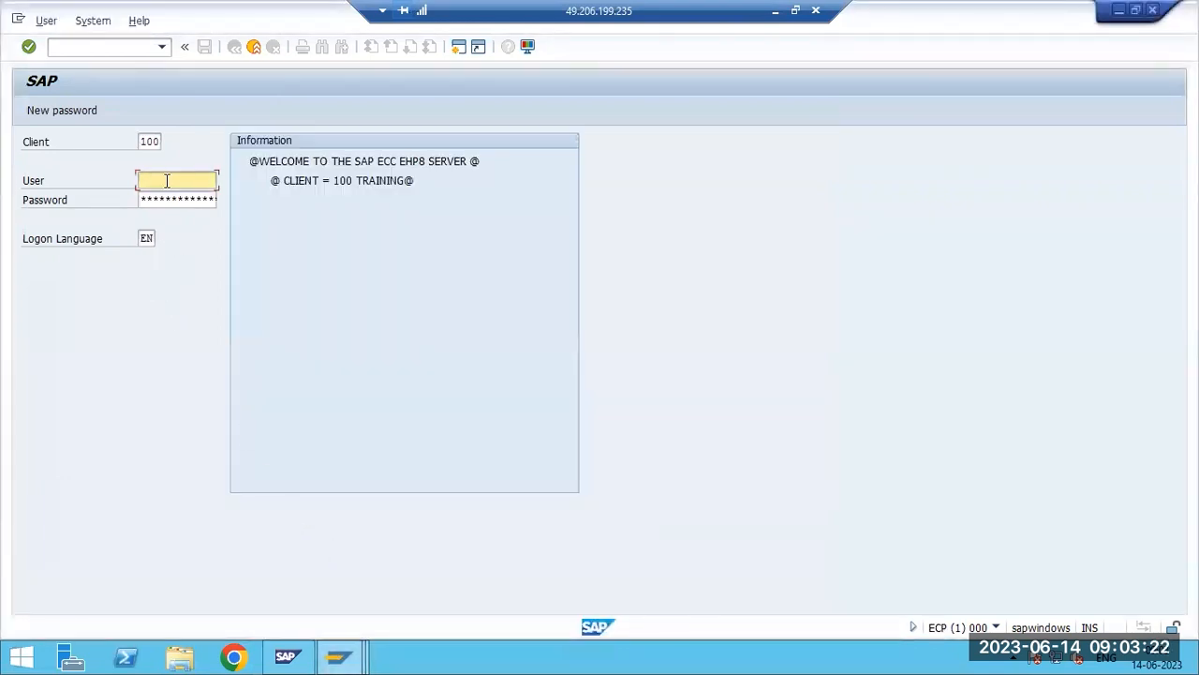
Step: Log on as user basis with the account password, continuing without ending any other logons in the system
type("basis")
key("Tab")
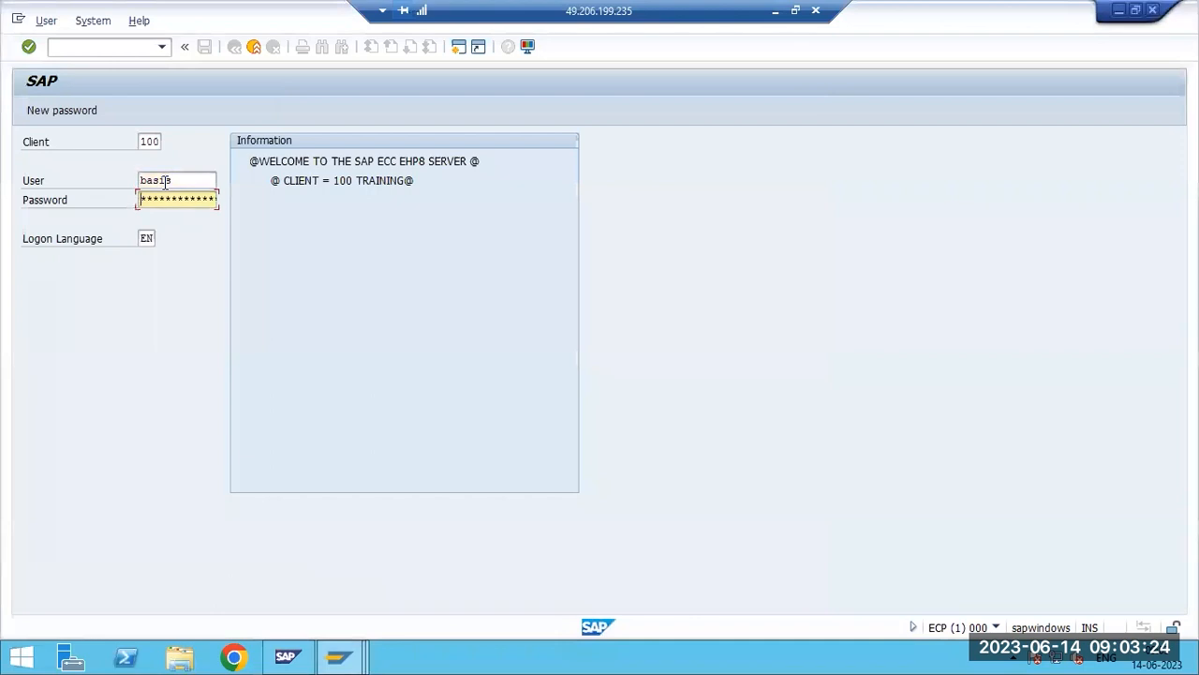
key("Return")
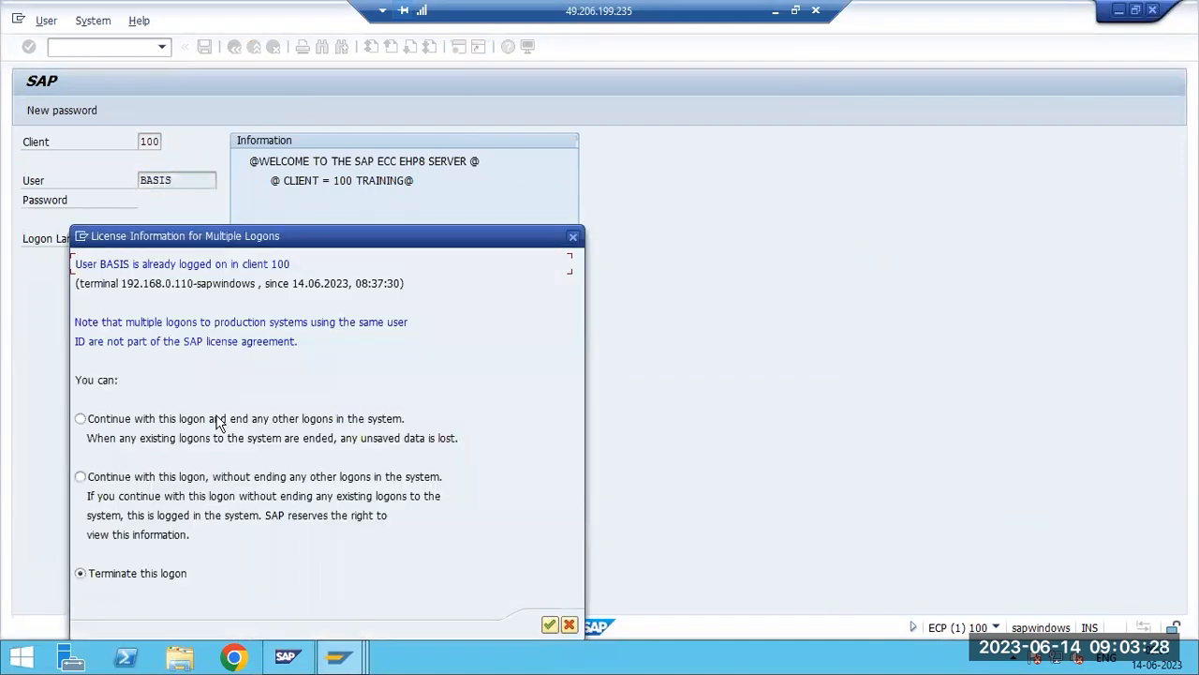
left_click(210, 482)
left_click(553, 623)
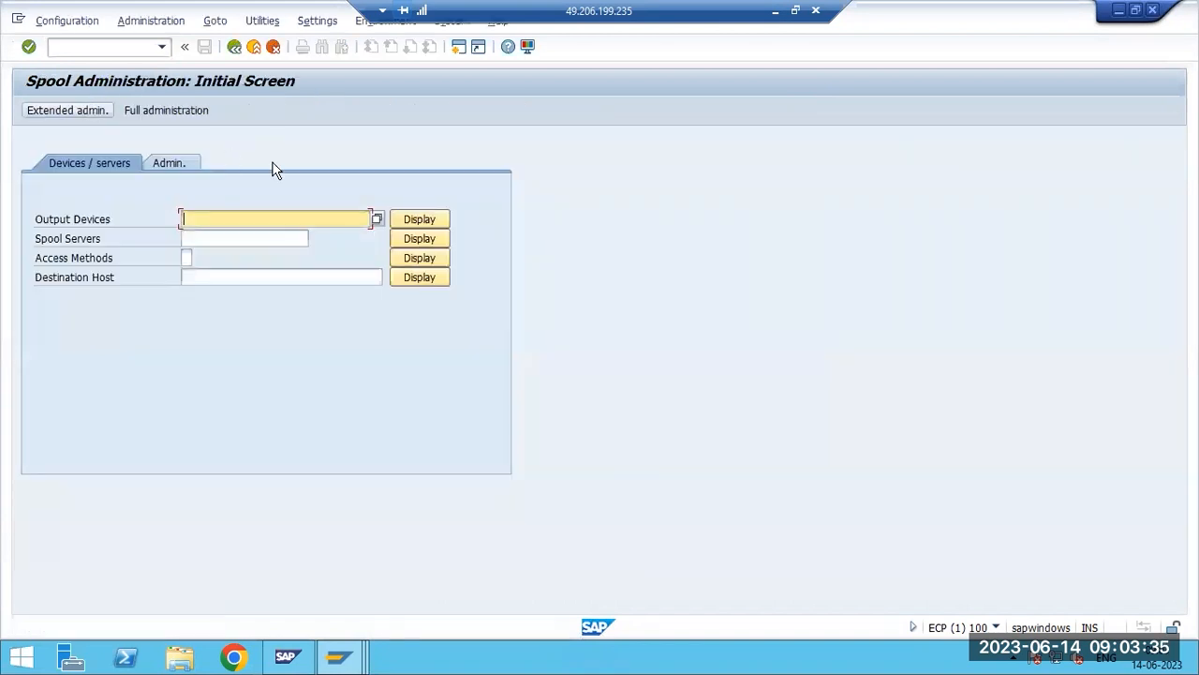
Step: Display all output devices in Spool Administration, return to its initial screen and open transaction SP01
left_click(410, 219)
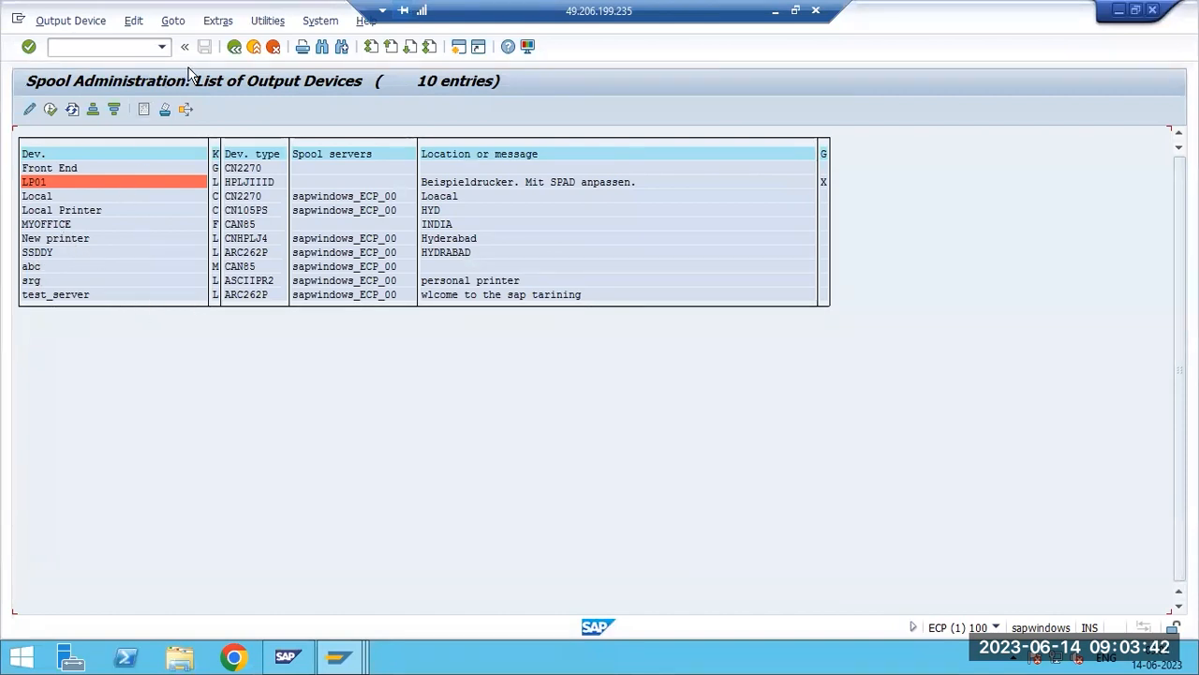
left_click(234, 45)
left_click(106, 47)
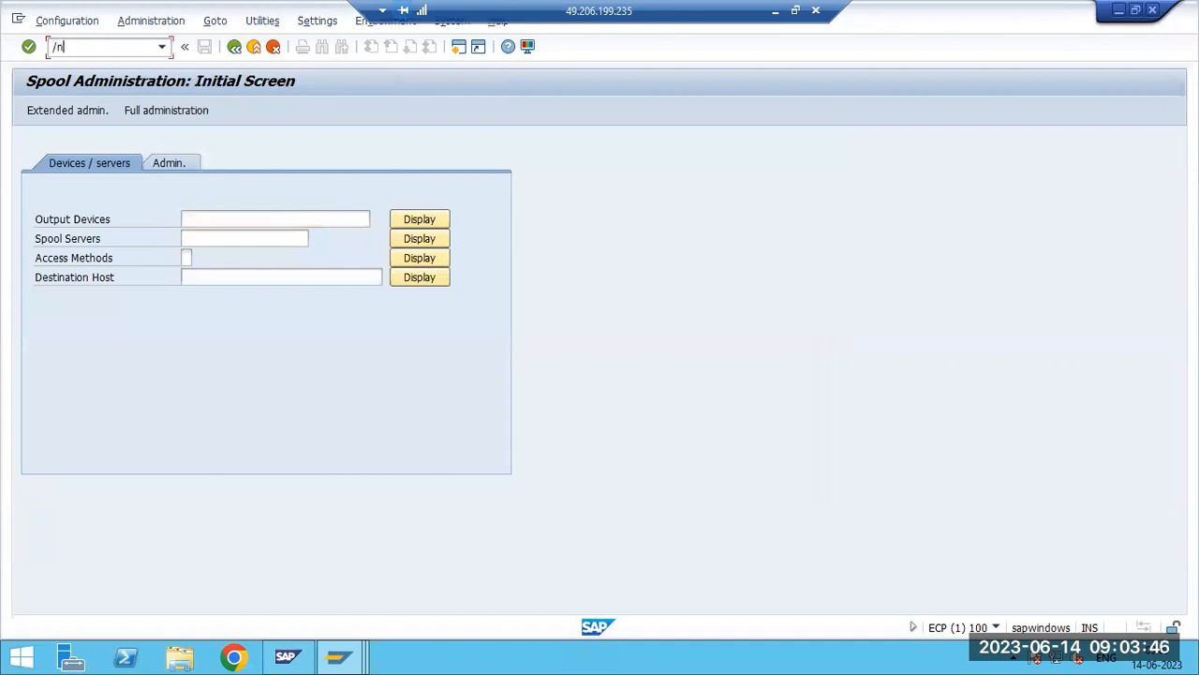
type("/nsp01")
key("Return")
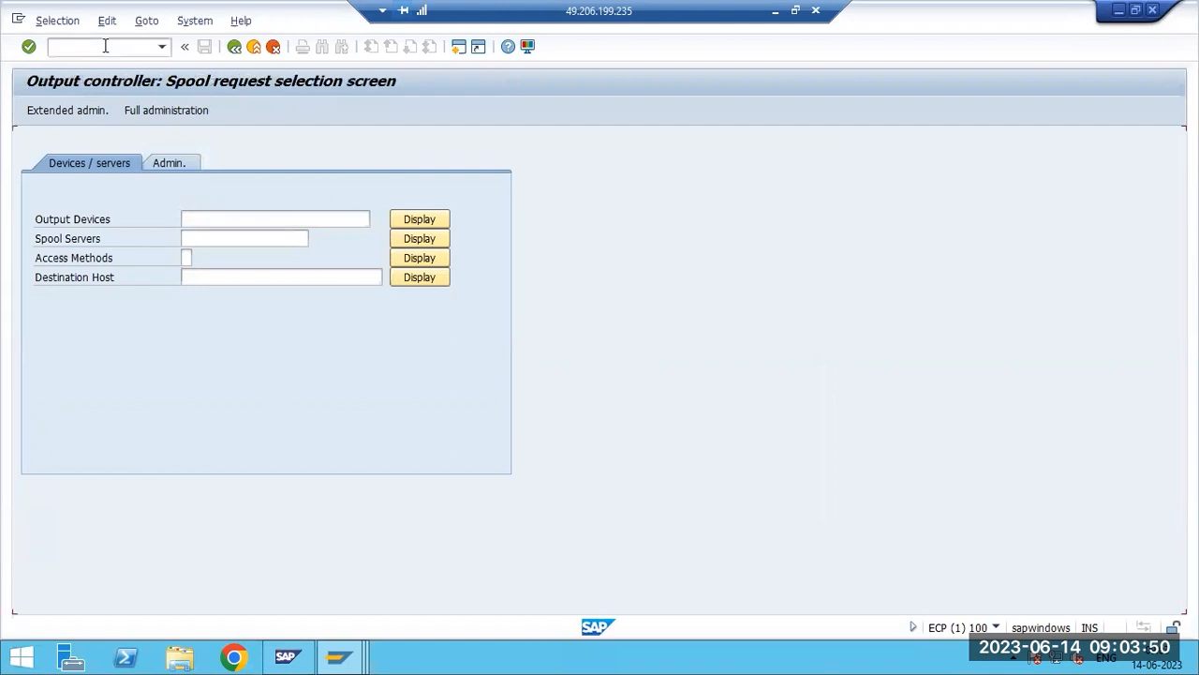
Step: List the spool requests of all users in client 100 created from 13.06.2023, look through them and go back to the selection
left_click(266, 217)
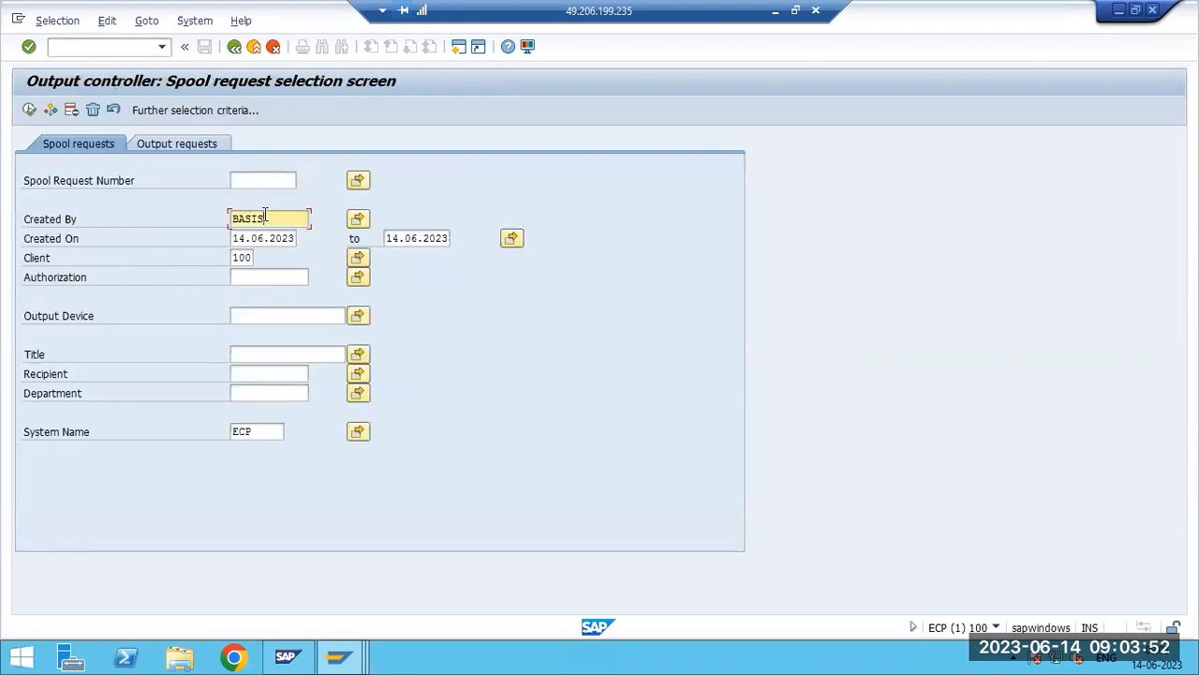
double_click(263, 215)
key("Delete")
left_click(244, 238)
key("BackSpace")
type("3")
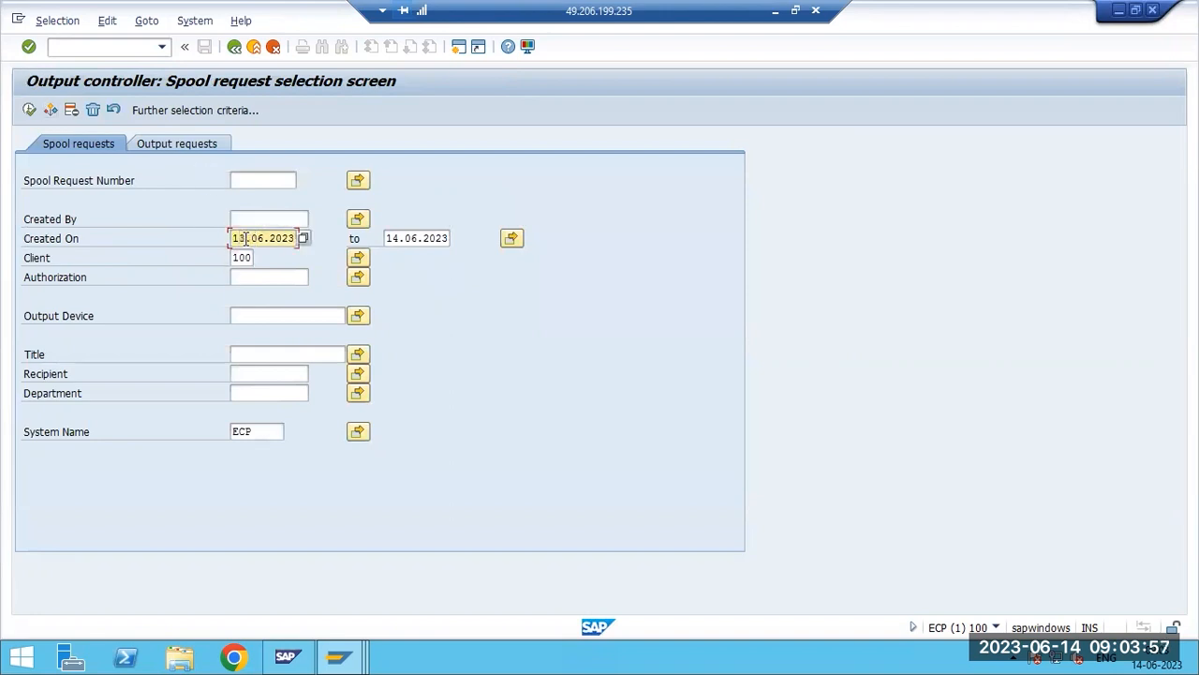
left_click(29, 109)
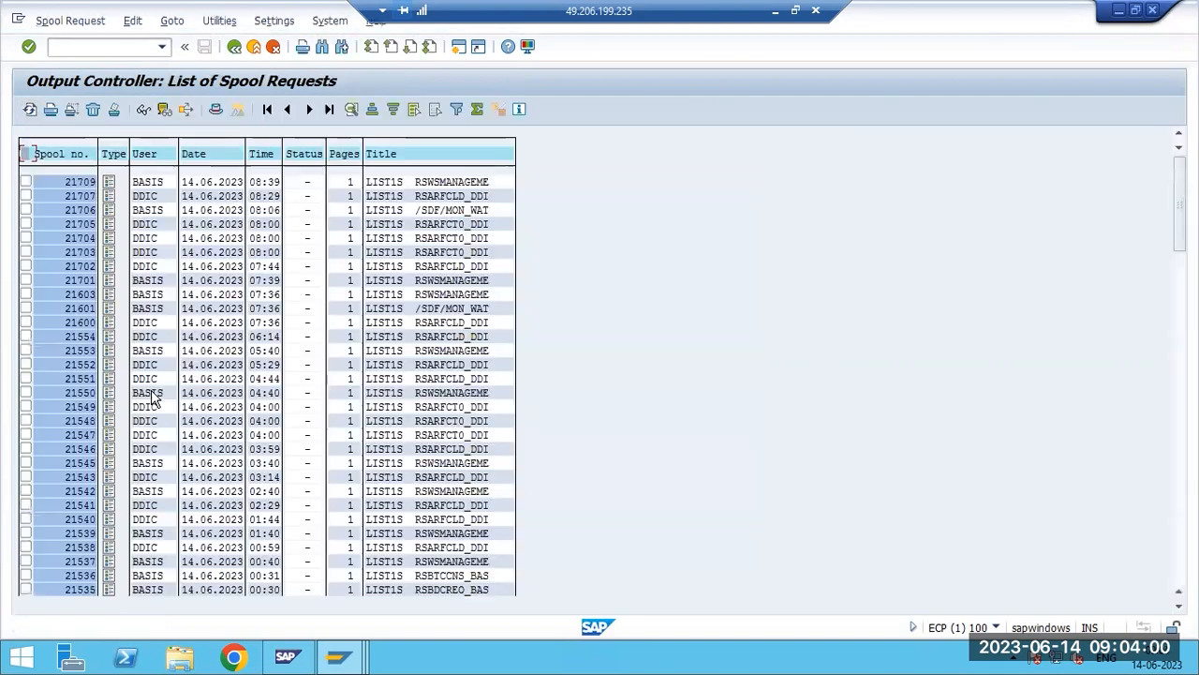
scroll(336, 422, "down", 2)
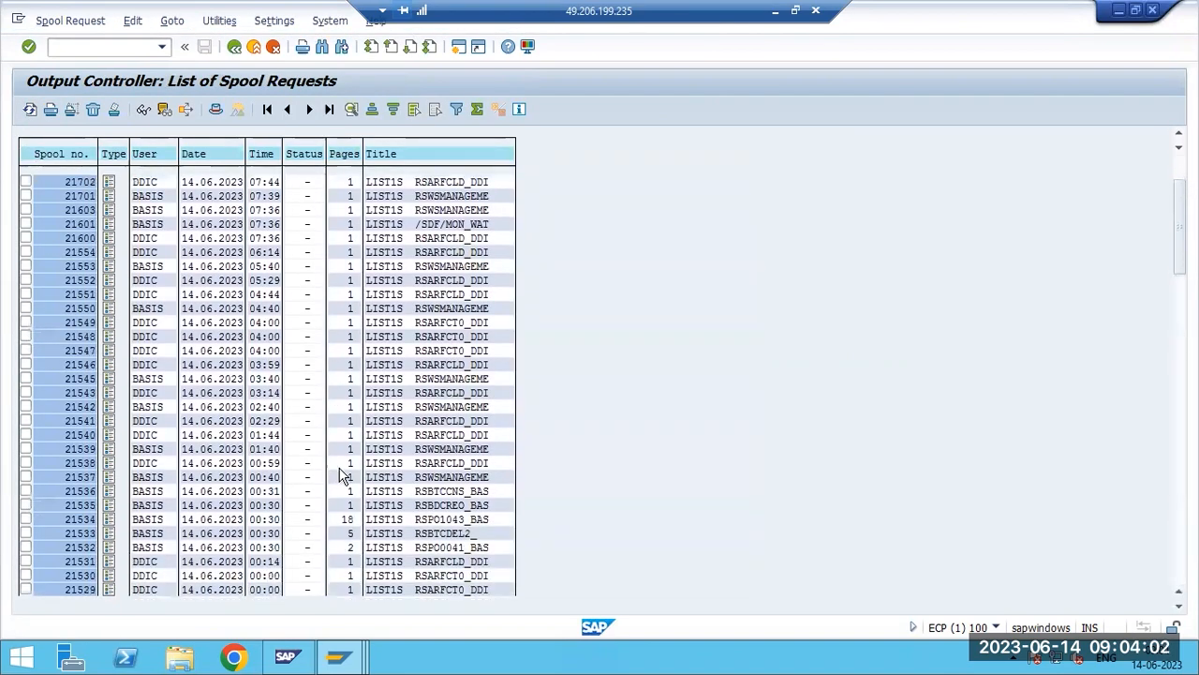
scroll(339, 476, "down", 4)
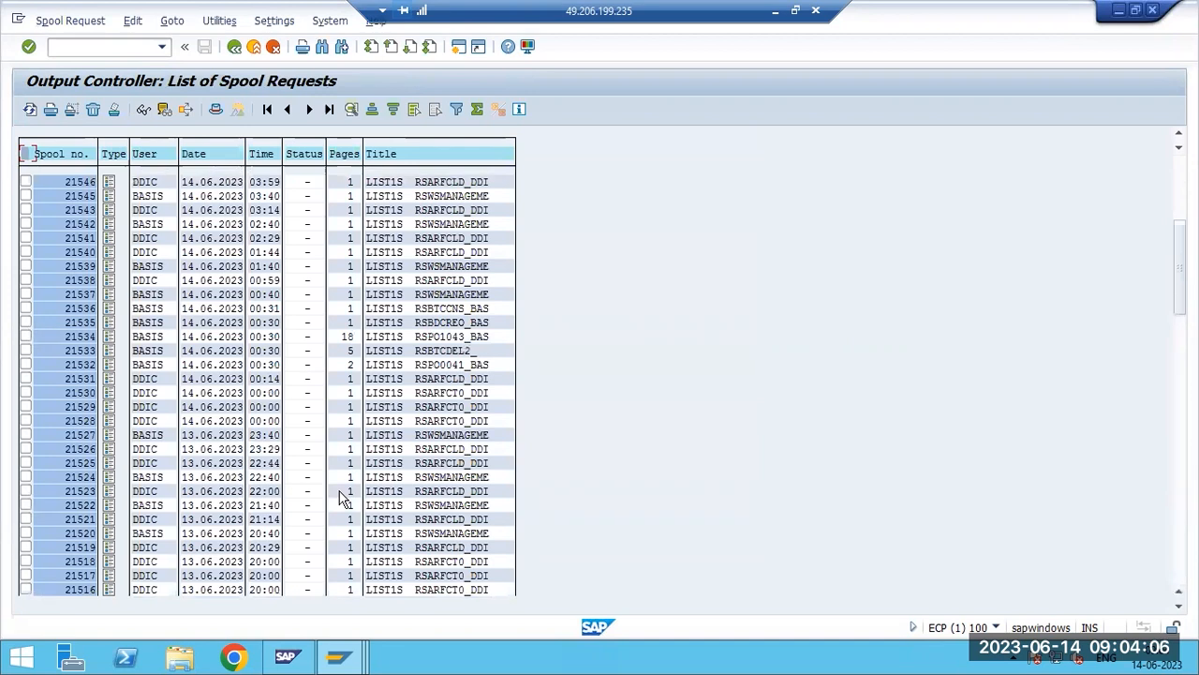
key("F3")
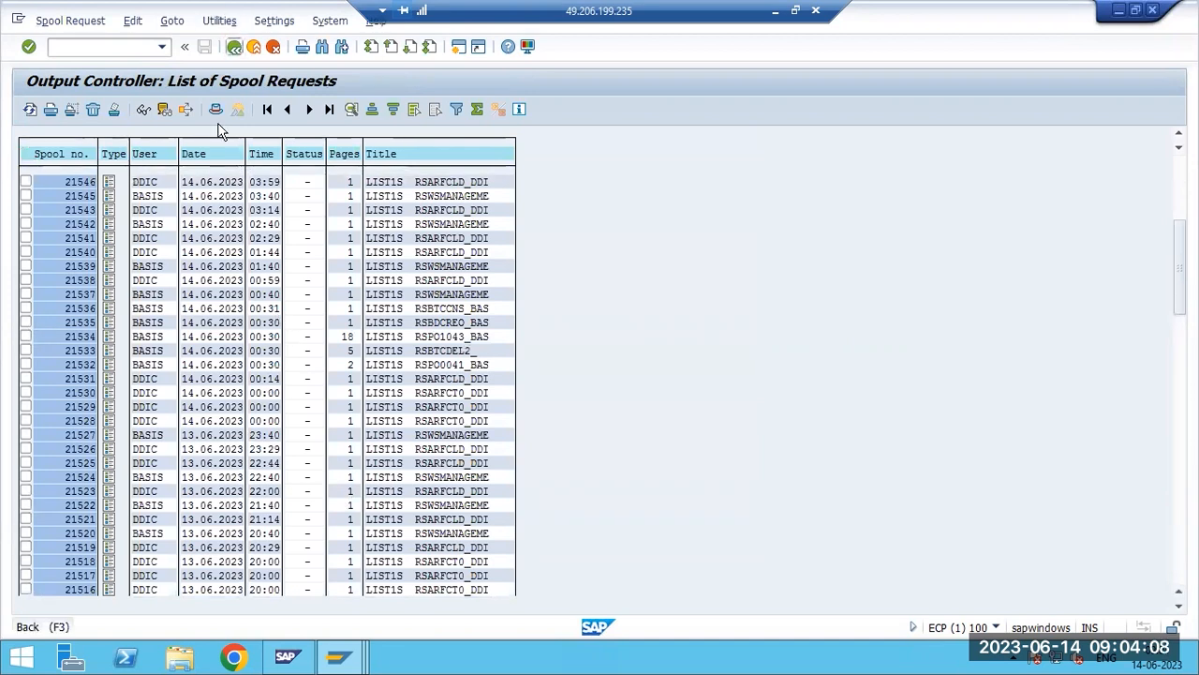
Step: Switch back to Paint, highlight the letters of DVEBMGS and delete the word from the text box
left_click(776, 11)
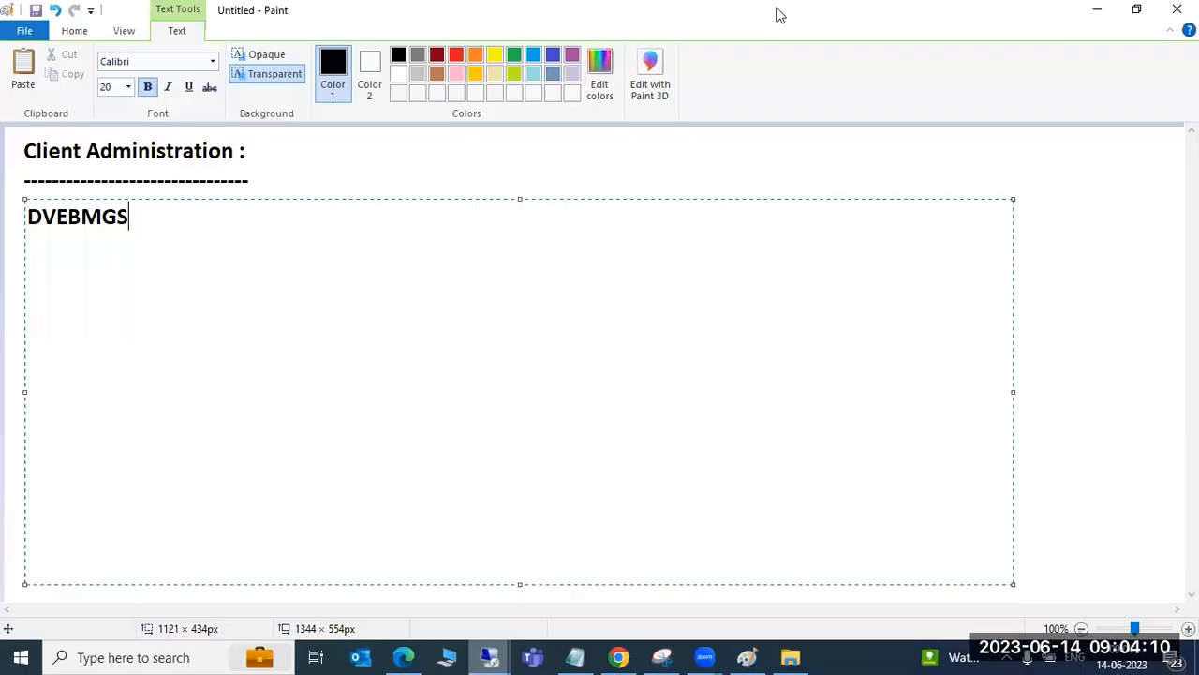
mouse_move(102, 216)
left_mouse_down()
mouse_move(115, 210)
mouse_move(85, 214)
mouse_move(96, 215)
left_mouse_up()
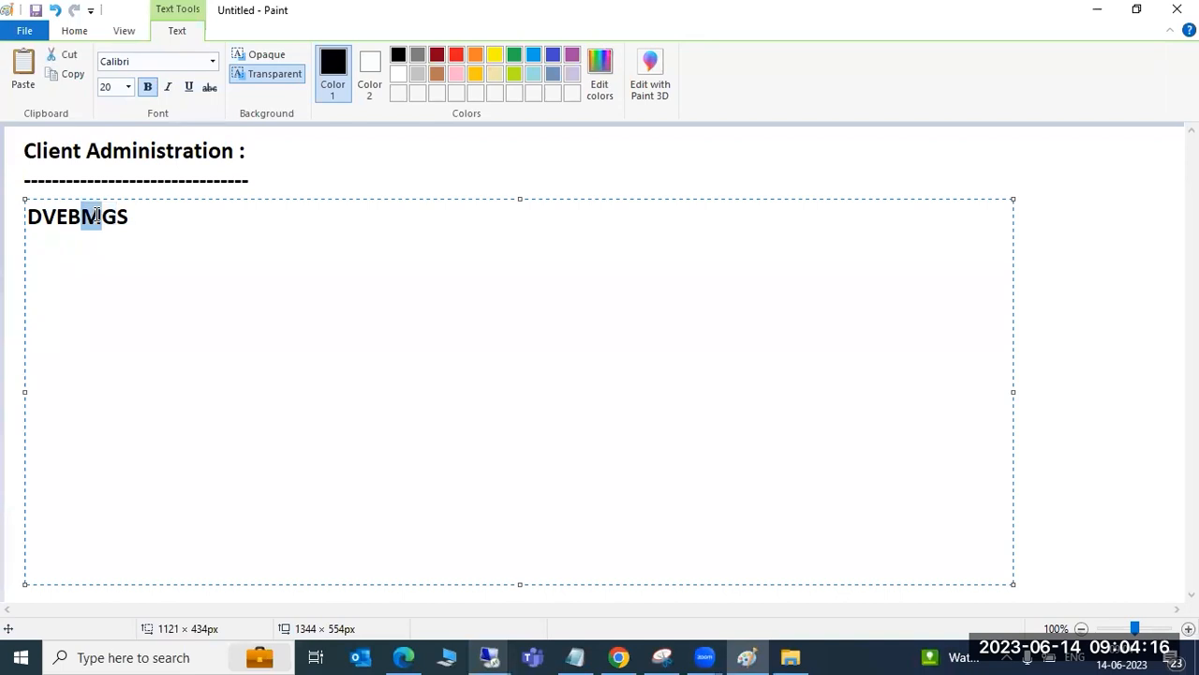
left_click(106, 218)
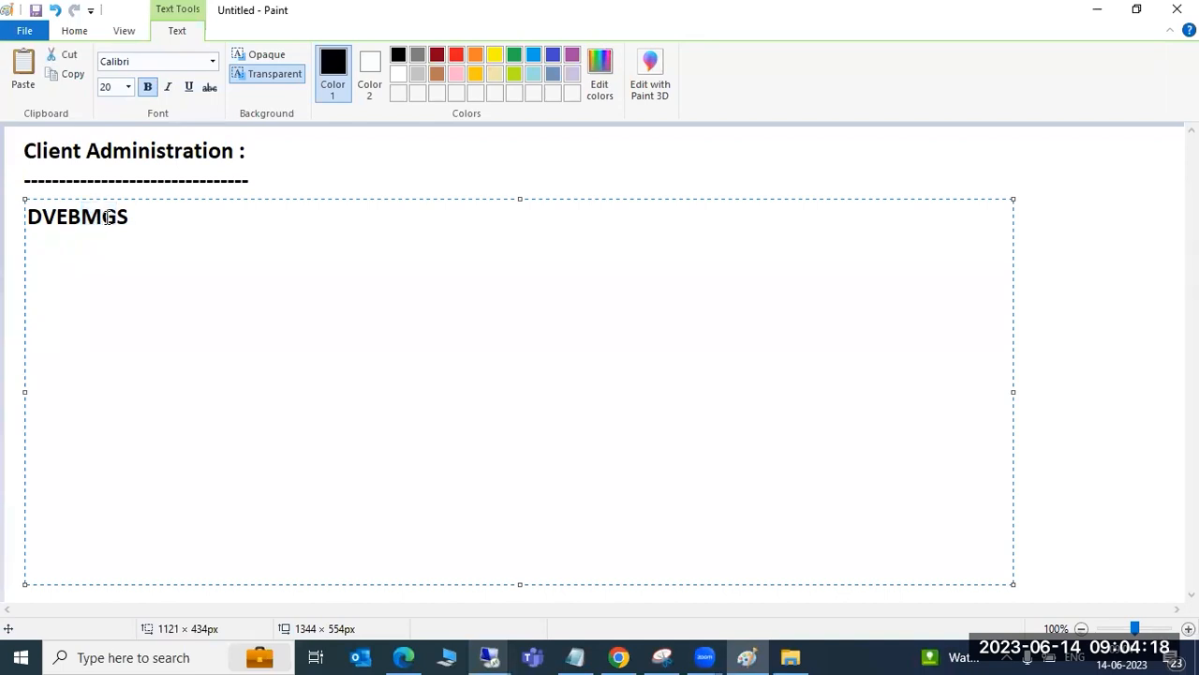
left_click_drag(144, 213, 31, 225)
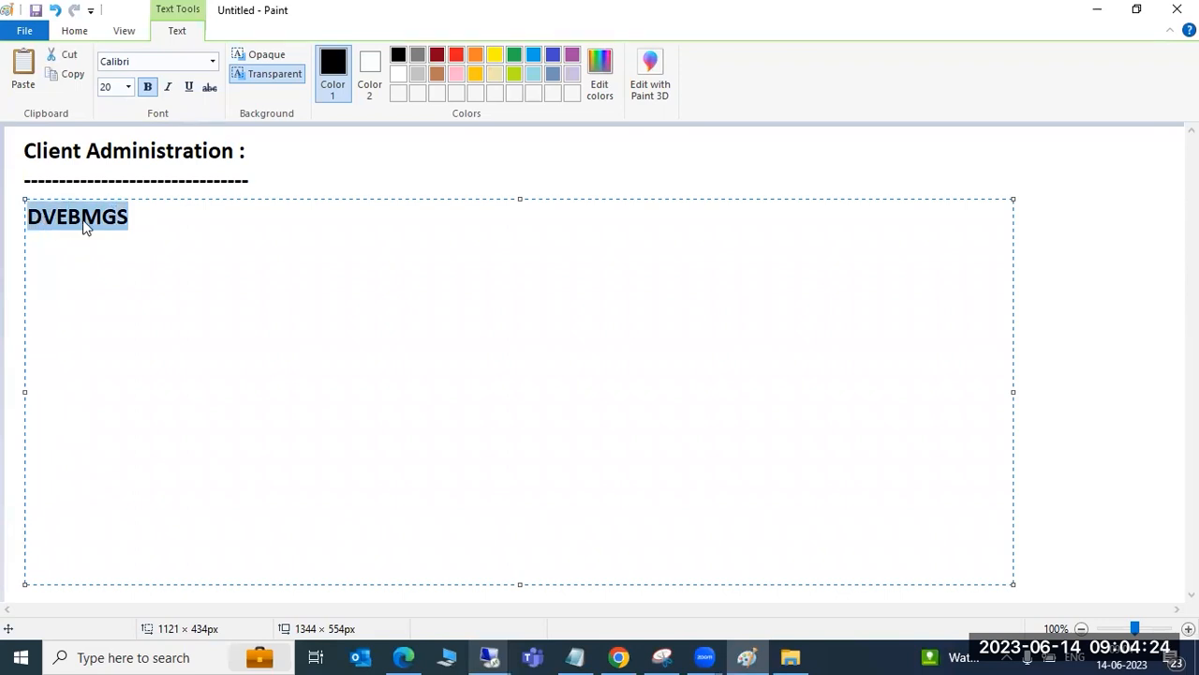
left_click(82, 217)
left_click_drag(82, 217, 30, 219)
left_click(68, 217)
left_click(57, 217)
left_click(44, 218)
left_click_drag(136, 218, 23, 221)
key("Delete")
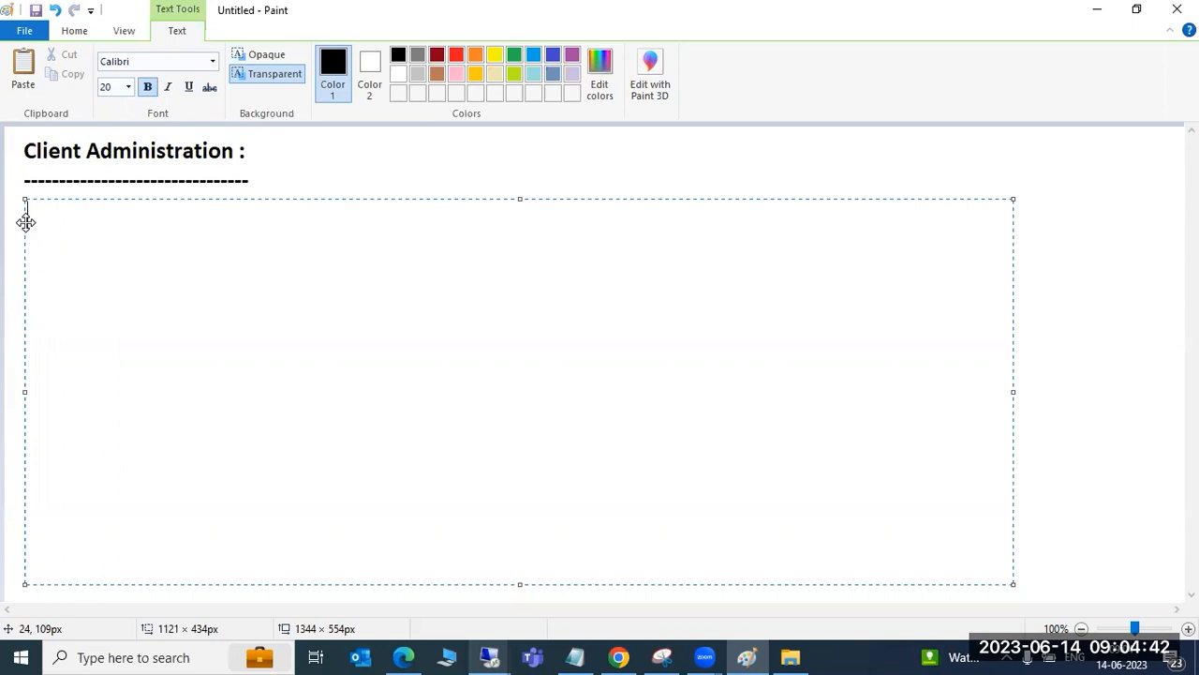
Step: Switch to the remote SAP session, leave the spool selection and open transaction SM04, dismissing the Internet Explorer security dialog
mouse_move(490, 656)
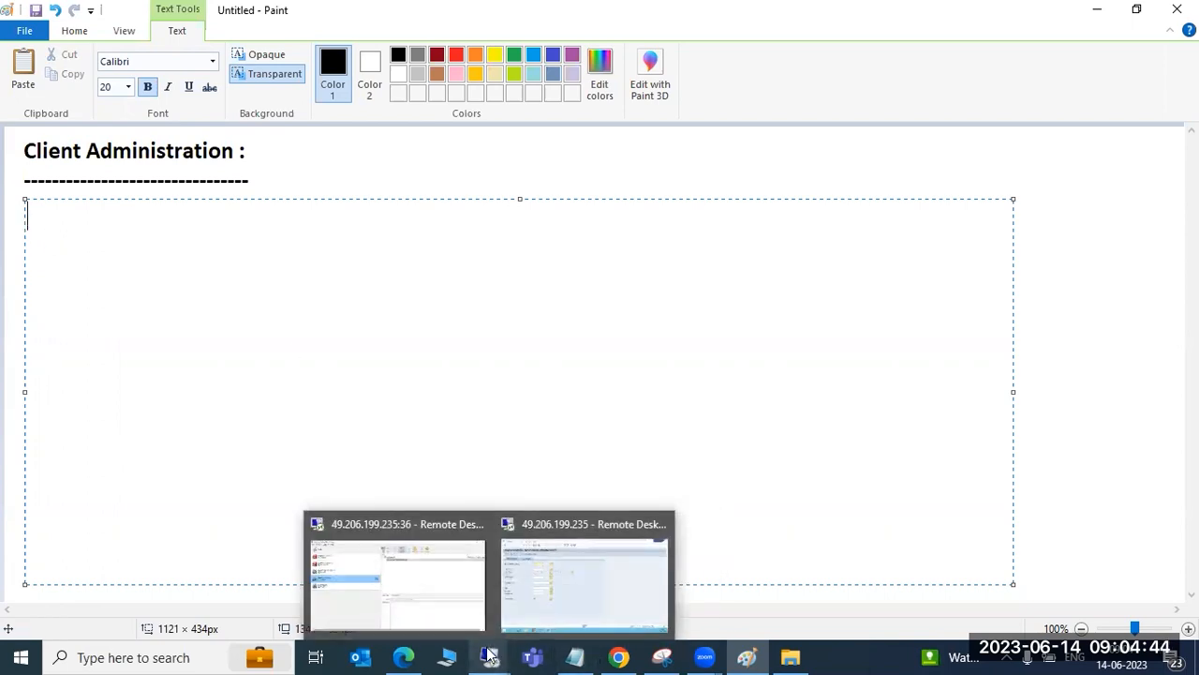
left_click(548, 578)
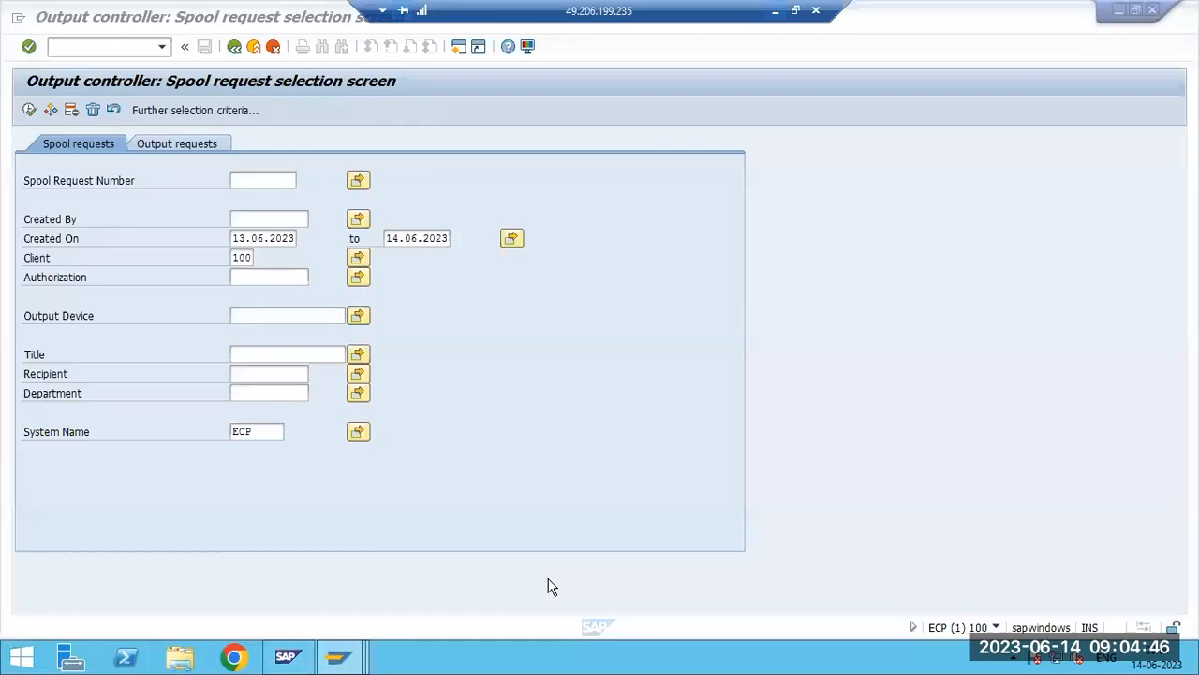
key("F3")
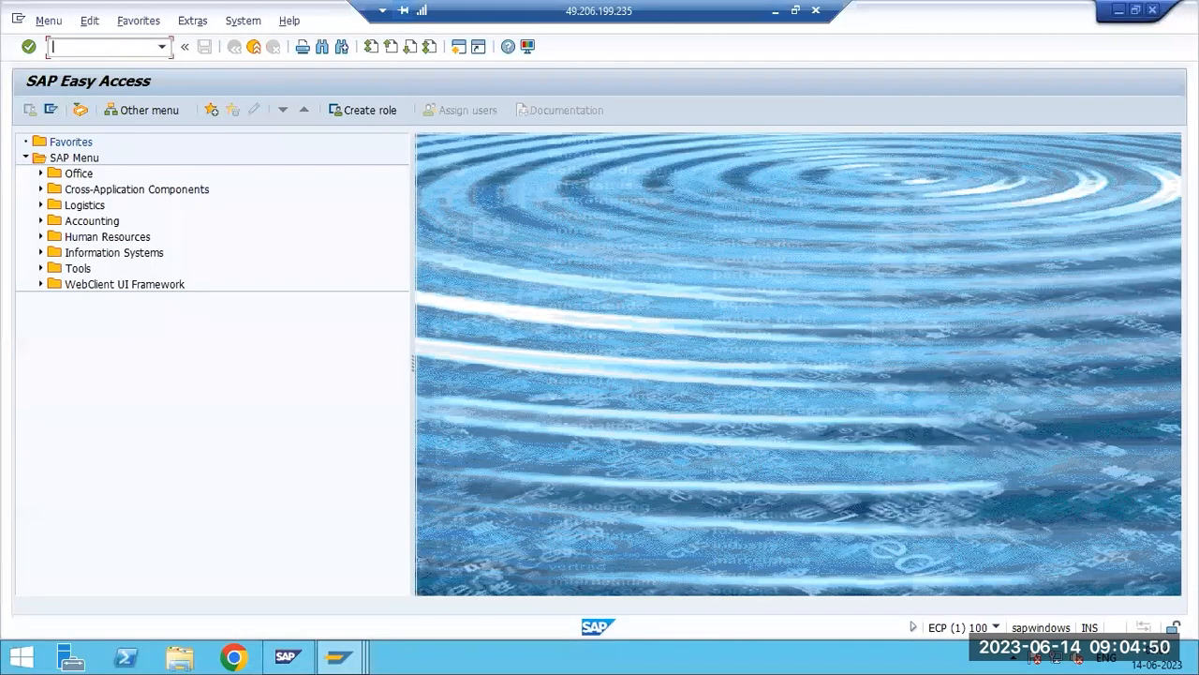
type("sm04")
key("Return")
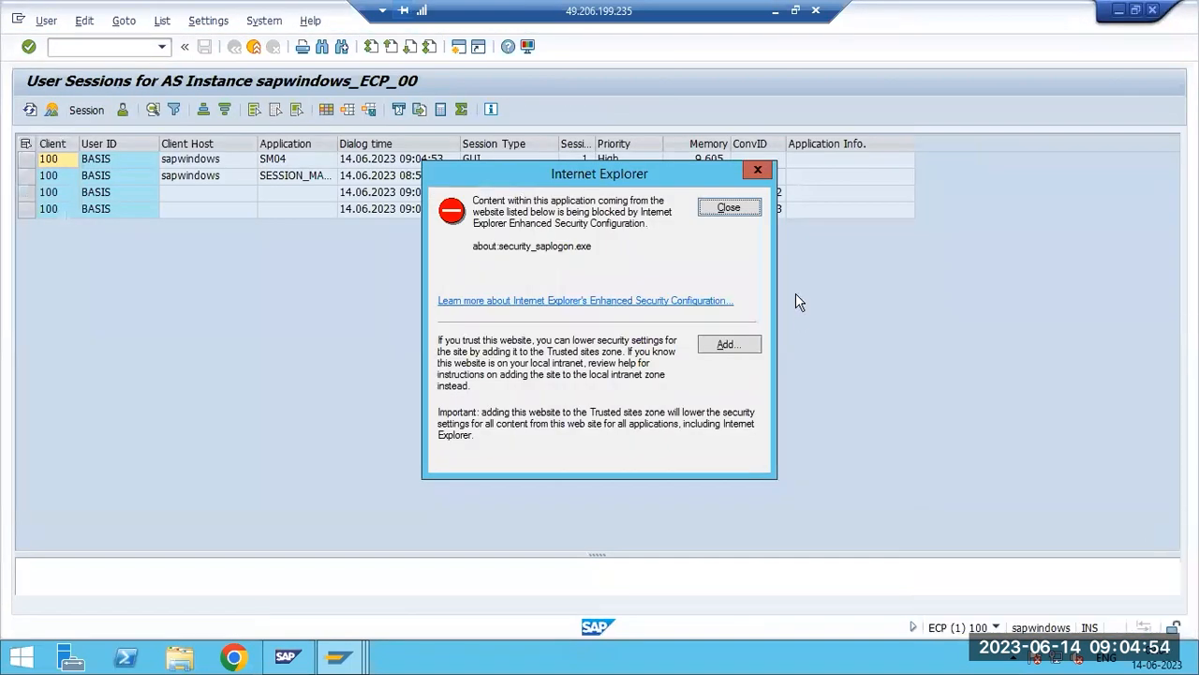
left_click(730, 207)
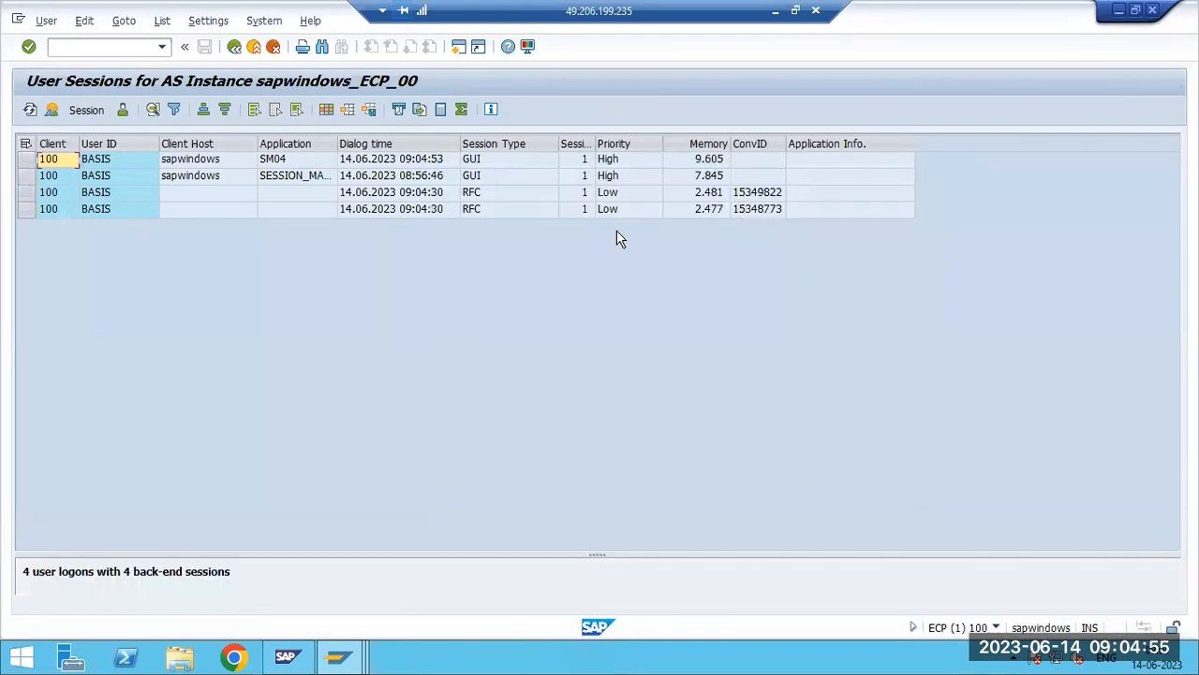
Step: Examine the Application entry of each listed user session and return to SAP Easy Access
left_click(271, 180)
left_click(292, 207)
left_click(282, 192)
left_click(278, 176)
left_click(274, 160)
key("F3")
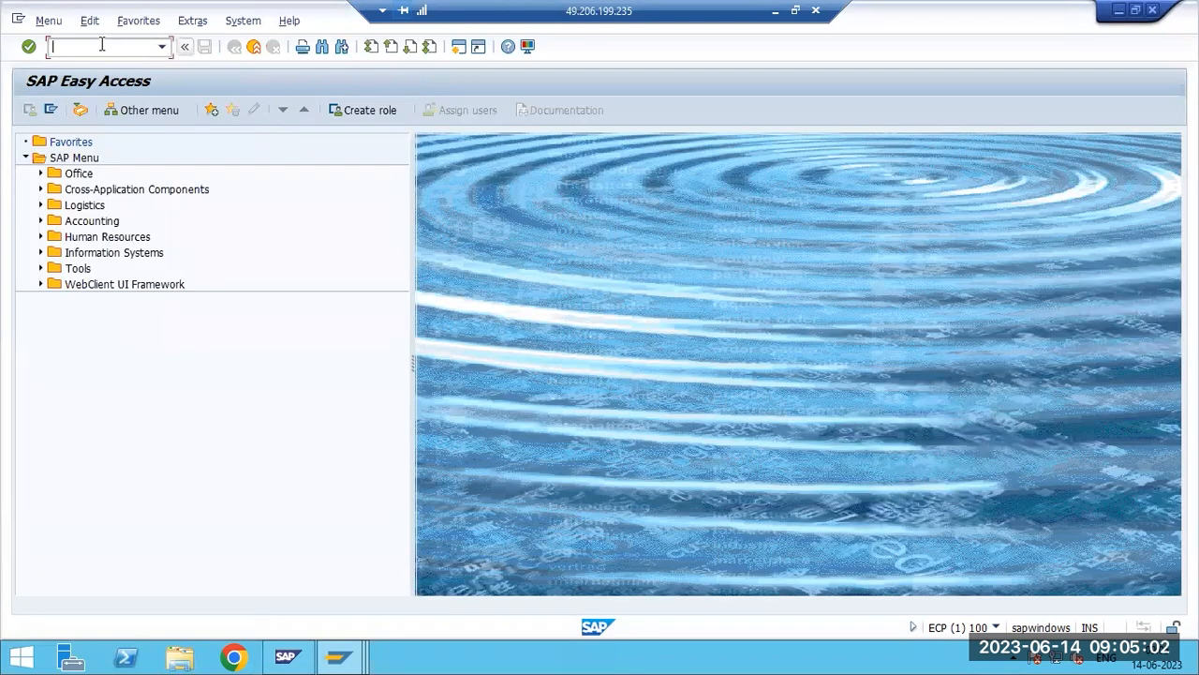
Step: View the system-wide user sessions with transaction AL08, dismissing the security dialog, and return to SAP Easy Access
type("al08")
key("Return")
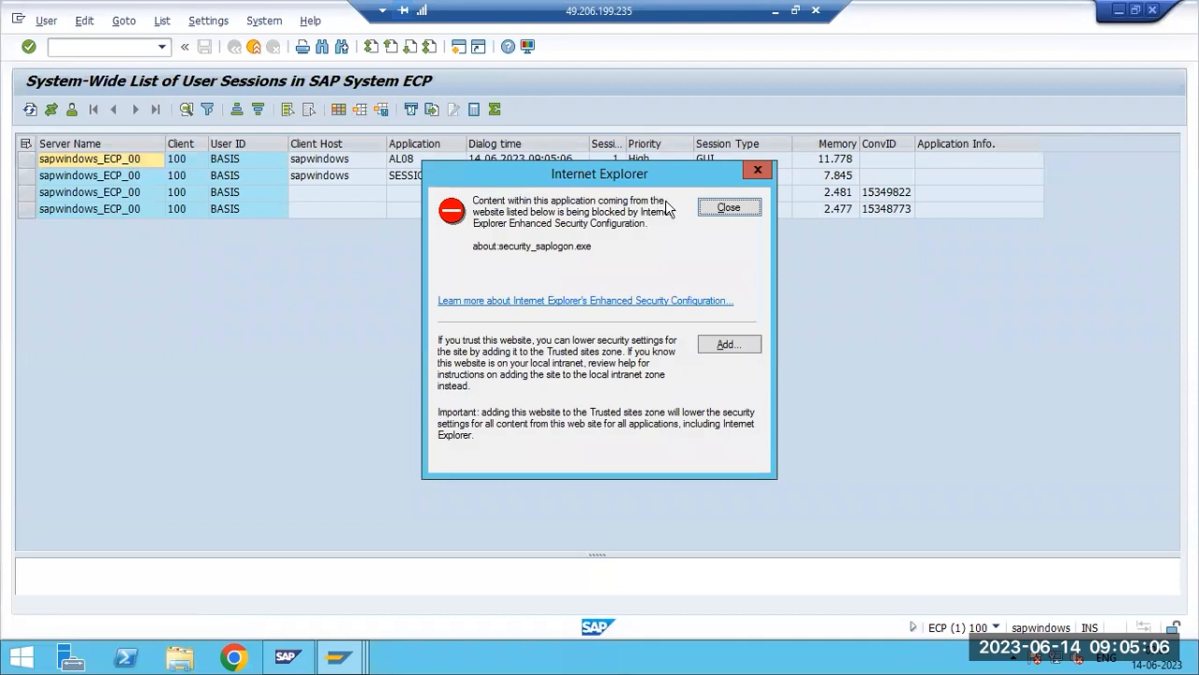
left_click(717, 208)
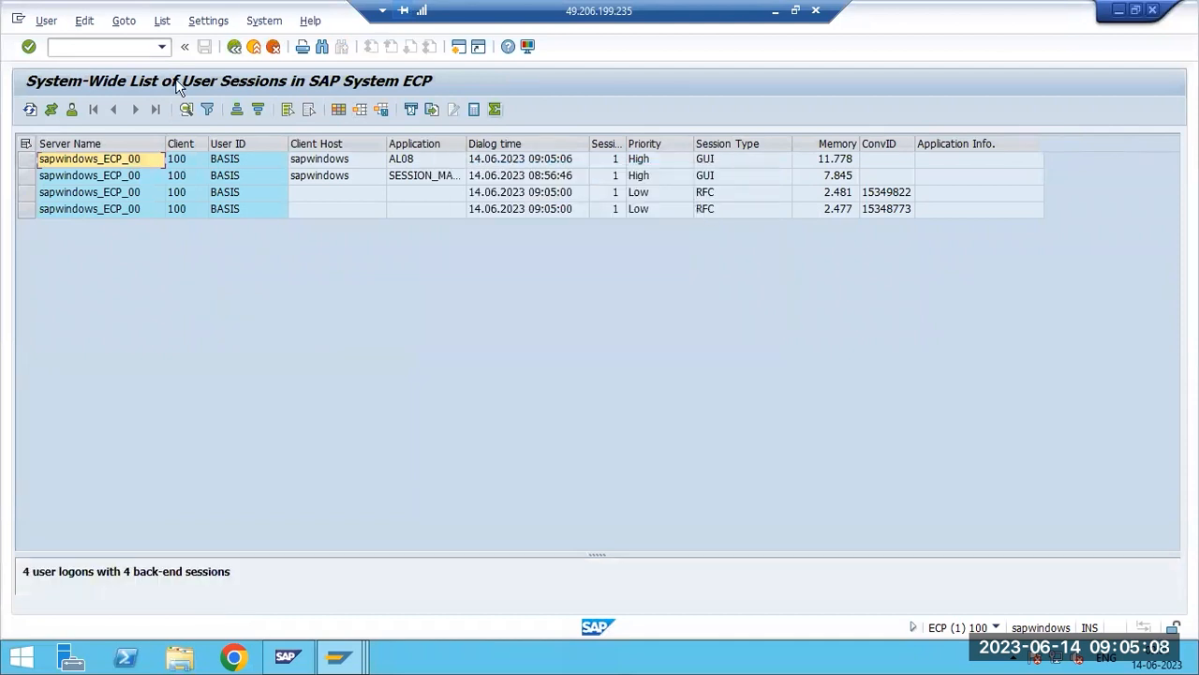
key("F3")
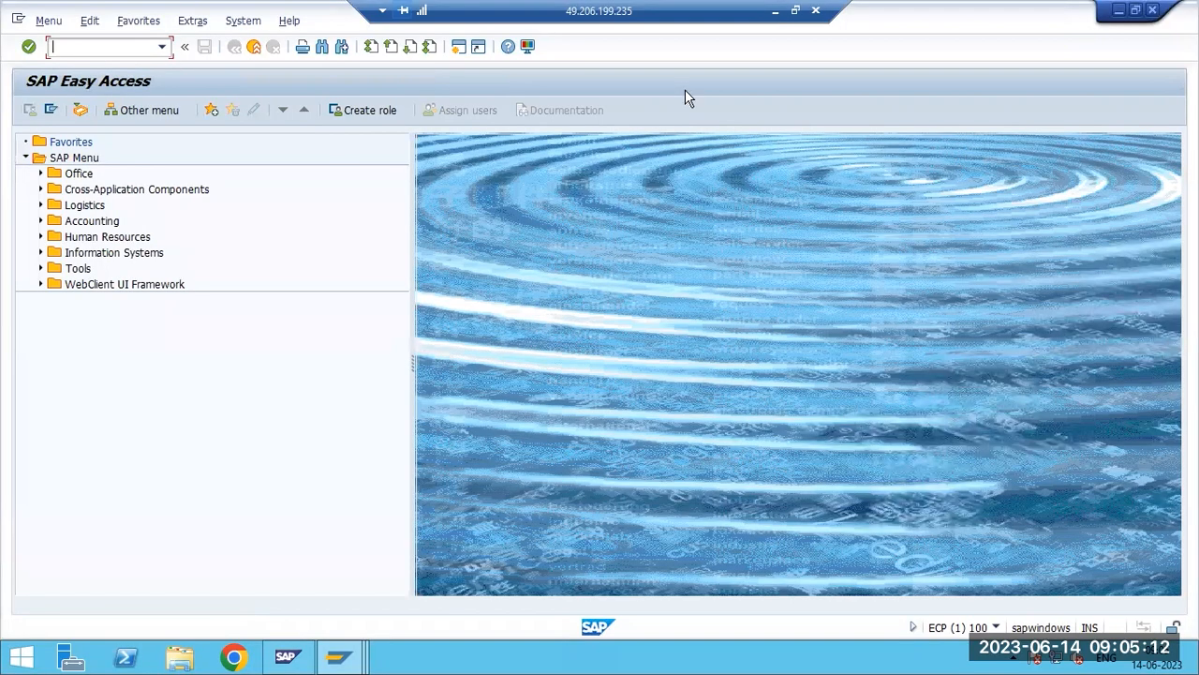
Step: Switch back to Paint and write the lines LOCK:SM12 and LOG in the empty text box
left_click(775, 10)
type("LOCK")
key("Return")
type("LOG")
key("Right")
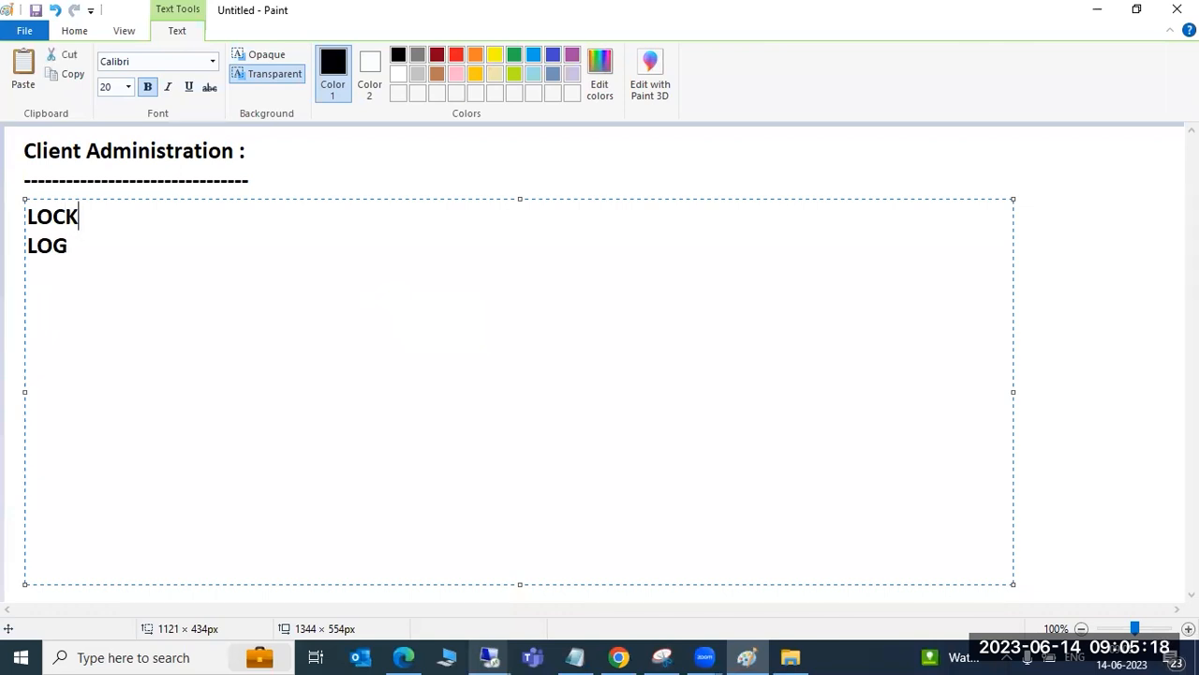
type(":SM12")
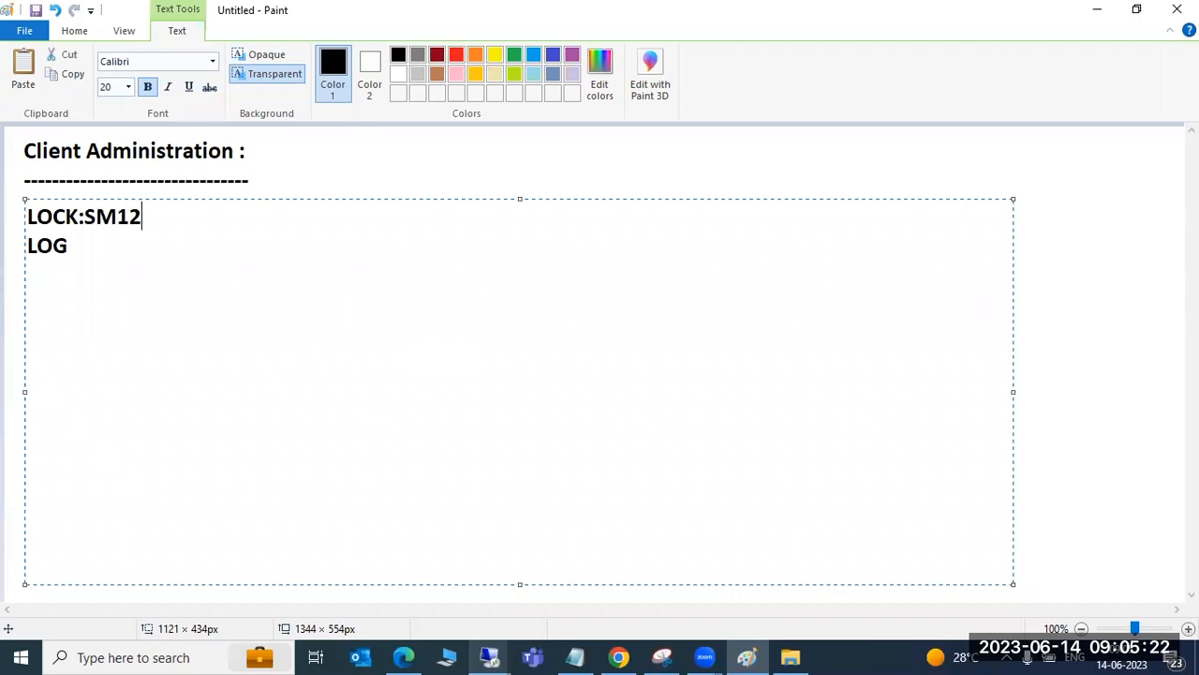
Step: Complete the second line as LOG:SM21, and clear both lines from the text box below the Client Administration heading
left_click(69, 246)
type(":SM21")
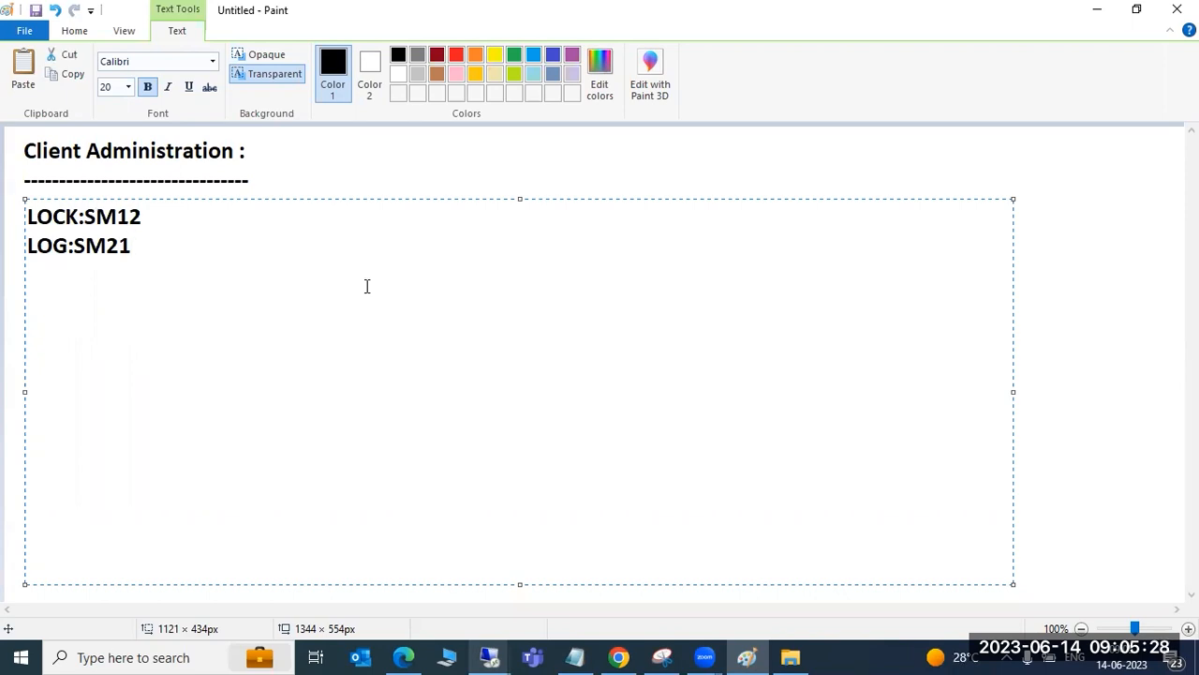
key("ctrl+a")
key("Delete")
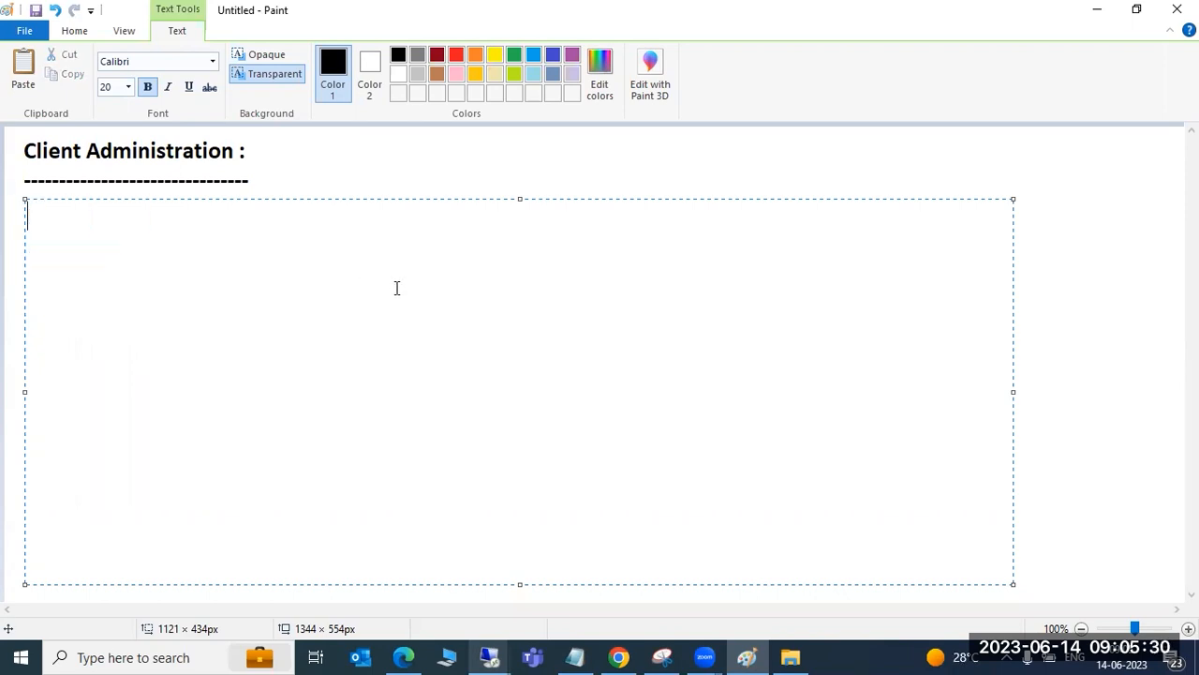
left_click(371, 172)
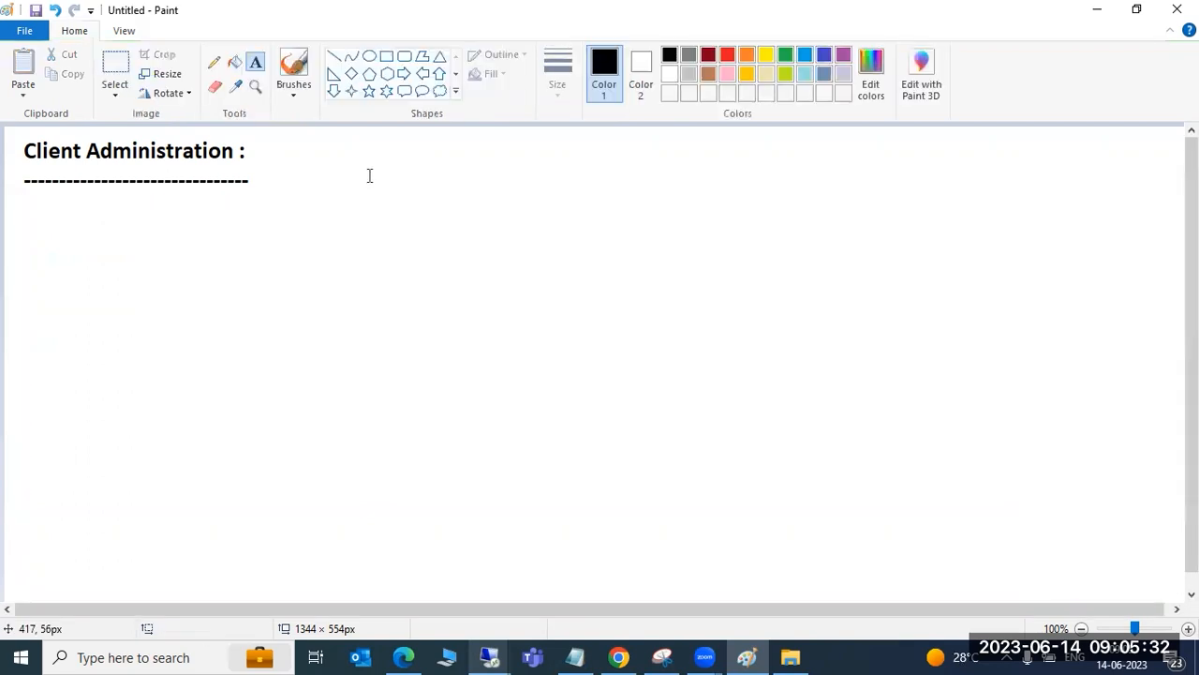
Step: Draw three separate rounded rectangles in a row below the Client Administration heading
left_click(371, 96)
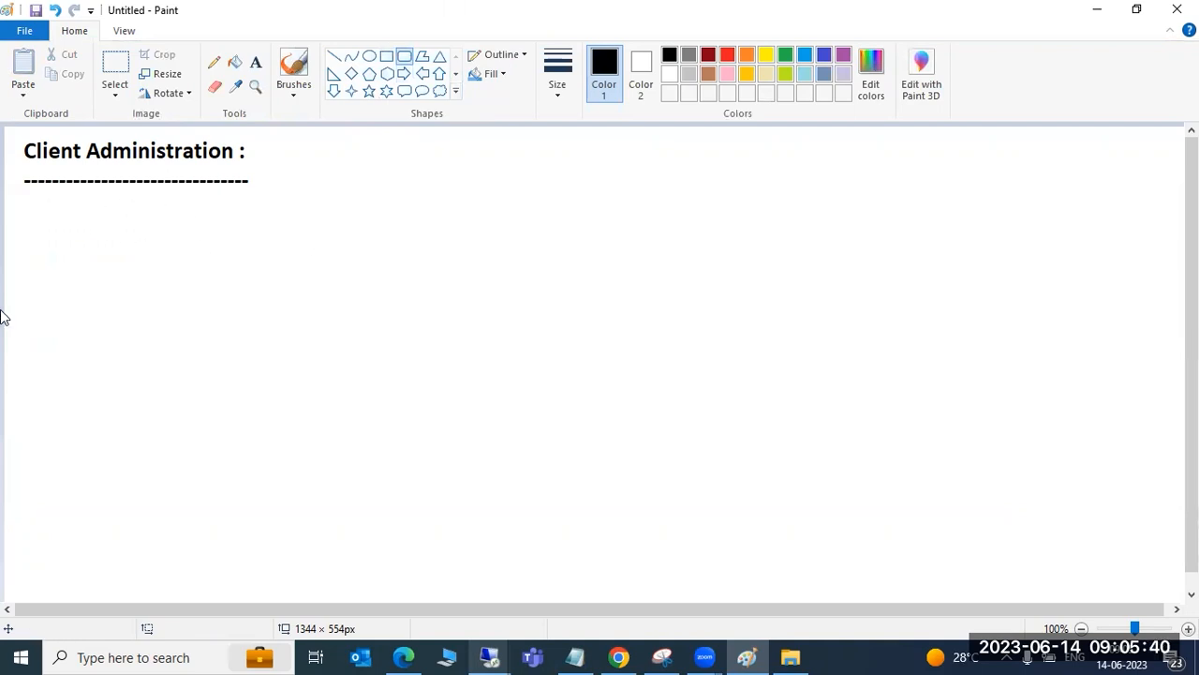
left_click_drag(125, 203, 293, 305)
left_click_drag(459, 200, 596, 307)
left_click_drag(829, 201, 1027, 316)
left_click(767, 528)
Step: Label the three rounded rectangles DEV, QAS and PRD with the Text tool
left_click(255, 62)
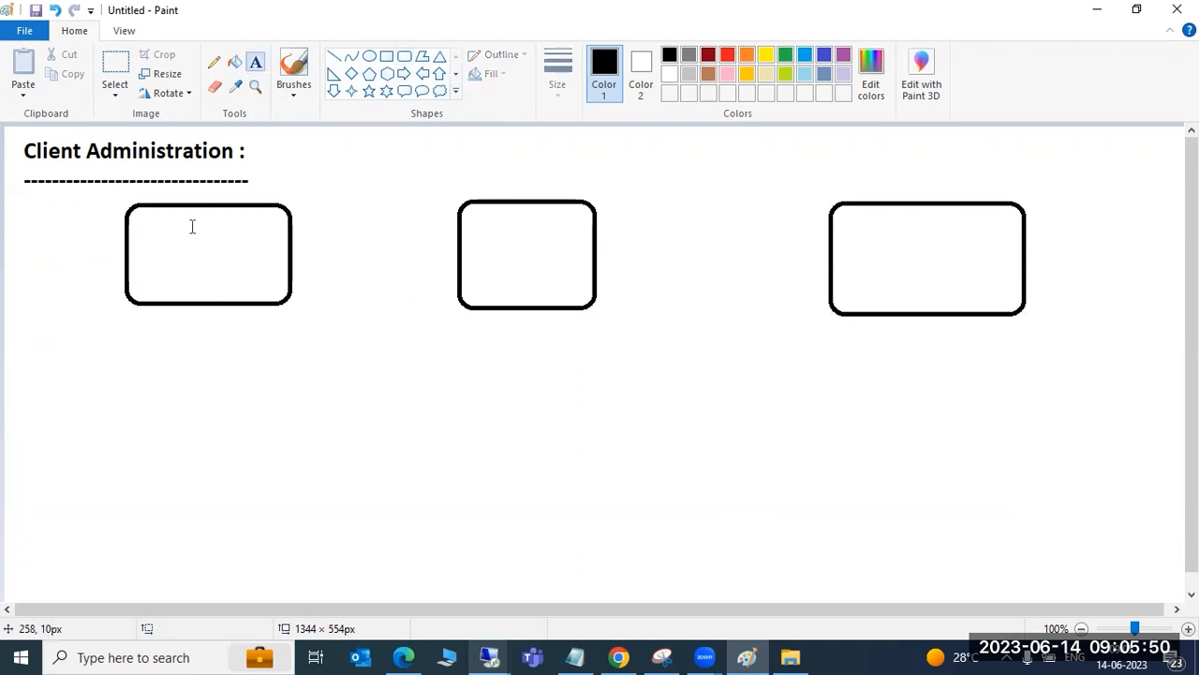
left_click(160, 256)
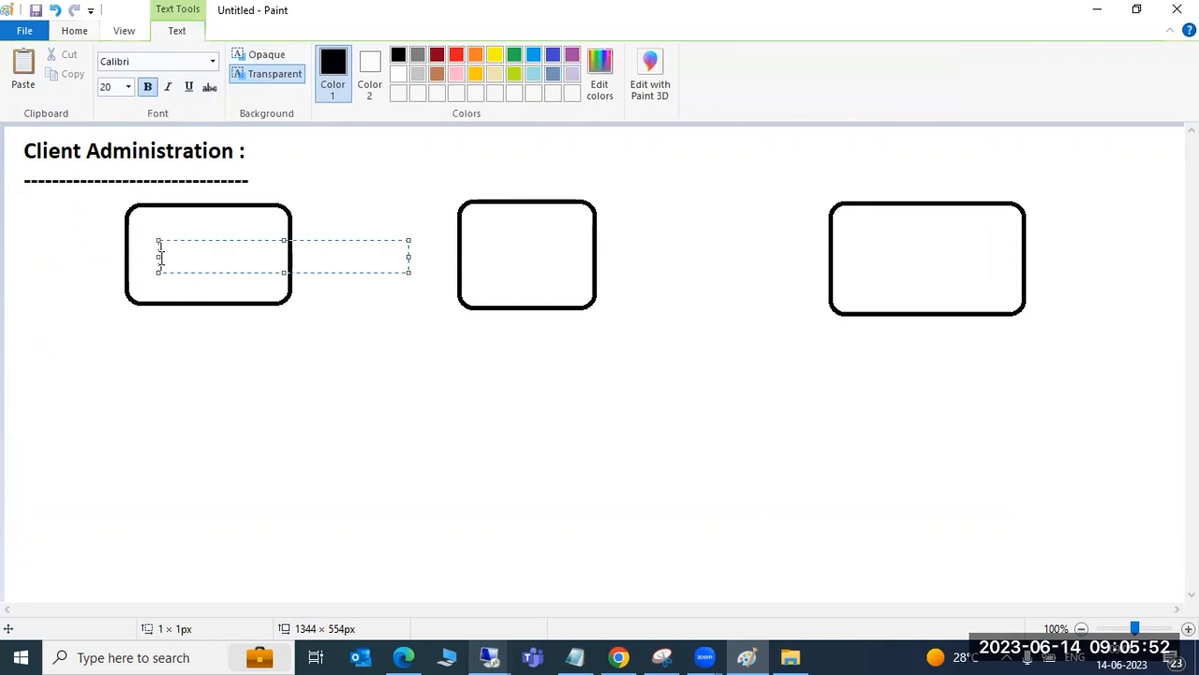
type("DEV")
left_click(478, 252)
type("QS")
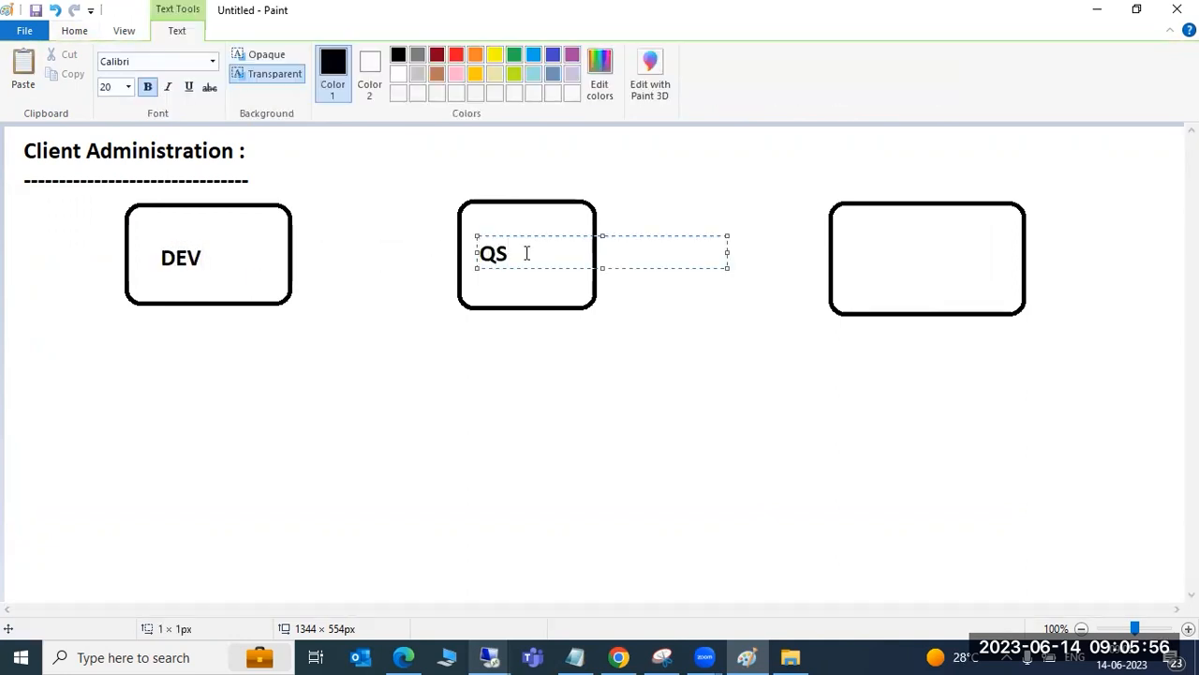
key("BackSpace")
type("AS")
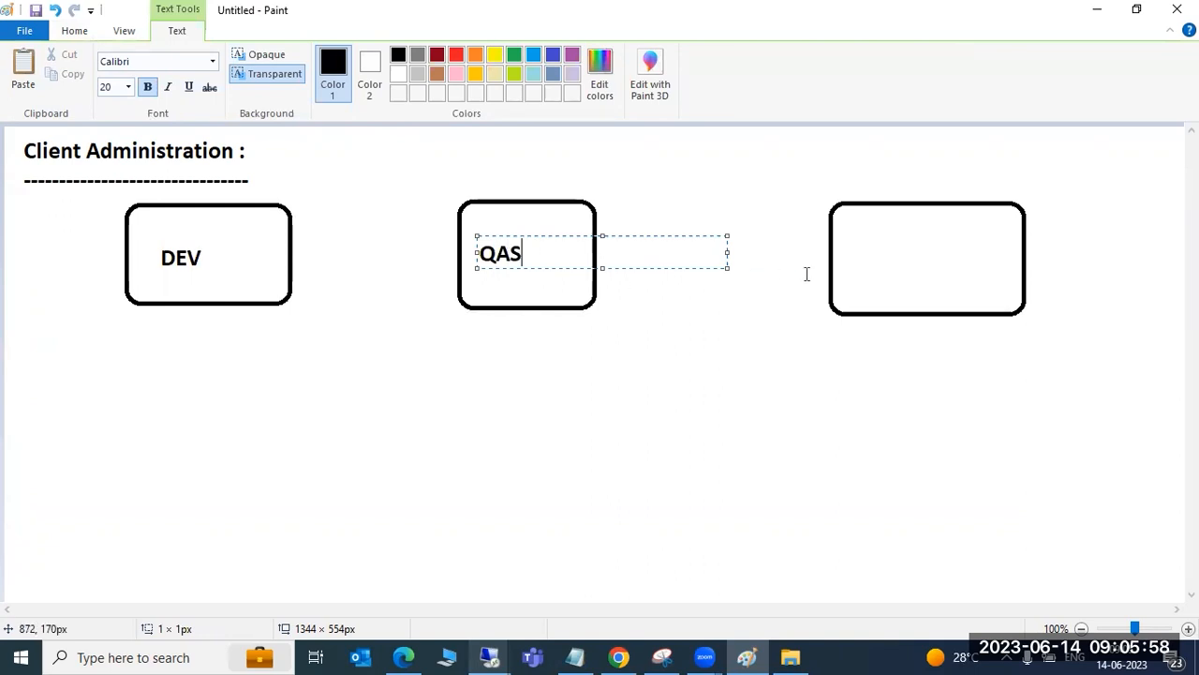
left_click(876, 253)
left_click(876, 253)
type("PRD")
left_click(769, 356)
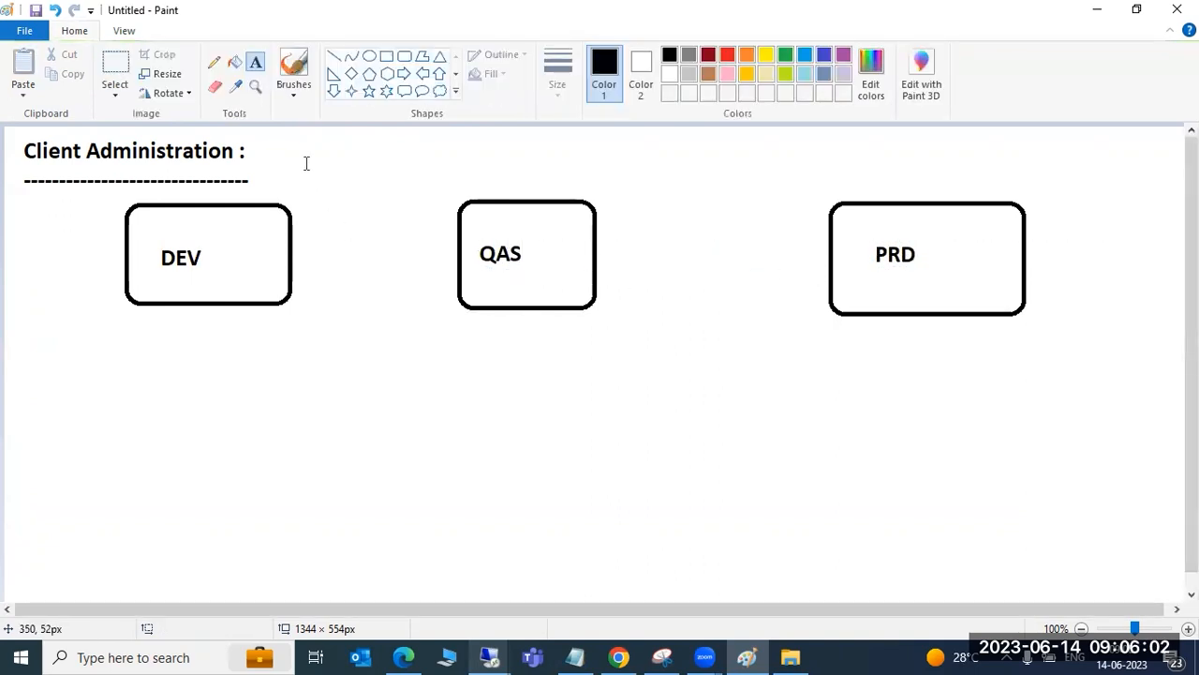
Step: Draw straight lines radiating outward from the PRD box and short slanted strokes beneath its label
left_click(335, 56)
left_click_drag(1057, 526, 971, 299)
left_click_drag(1135, 187, 1004, 246)
left_click_drag(983, 155, 976, 226)
left_click_drag(871, 176, 904, 229)
left_click_drag(1090, 336, 994, 302)
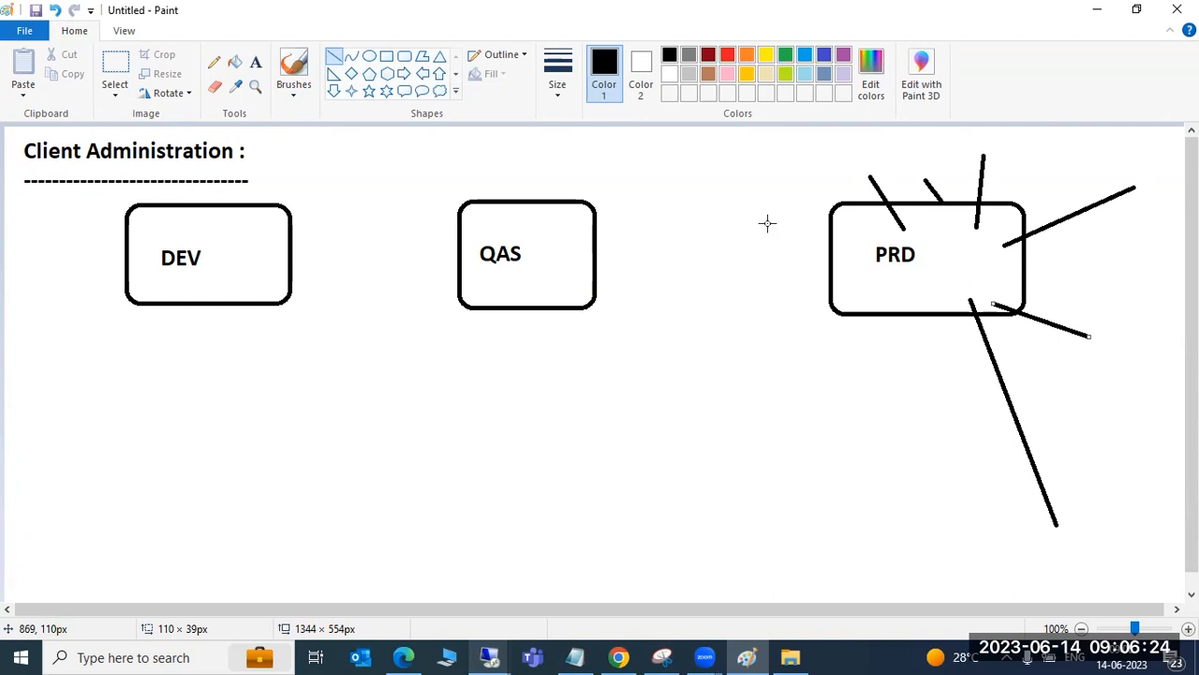
mouse_move(875, 284)
left_mouse_down()
mouse_move(909, 271)
mouse_move(893, 298)
mouse_move(917, 289)
mouse_move(923, 305)
left_mouse_up()
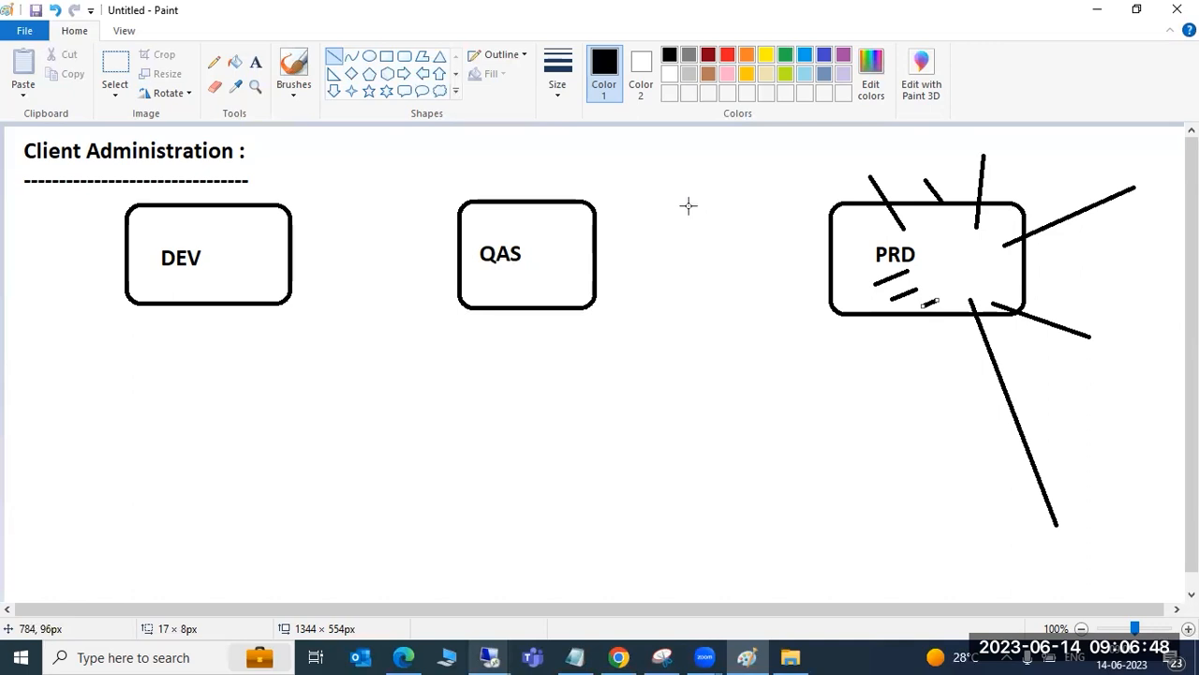
Step: Underline the DEV, QAS and PRD labels and draw a straight line connecting the DEV box to the QAS box
left_click_drag(162, 280, 193, 279)
left_click_drag(478, 271, 525, 270)
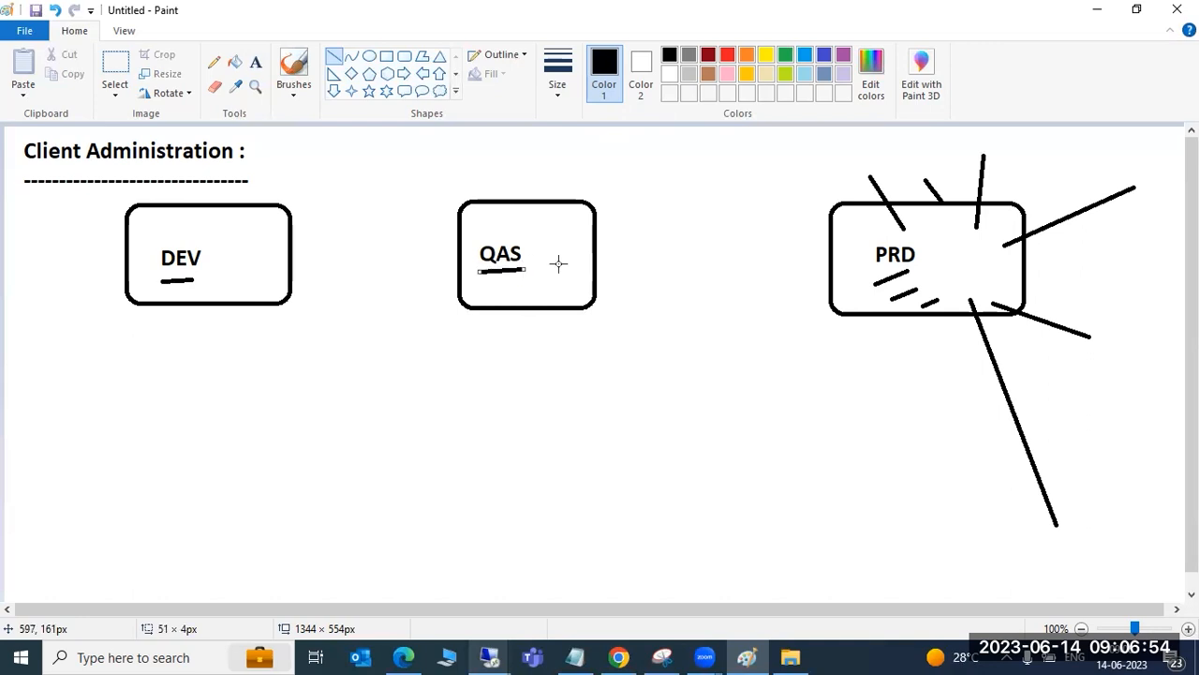
left_click_drag(883, 272, 915, 272)
left_click_drag(261, 335, 270, 328)
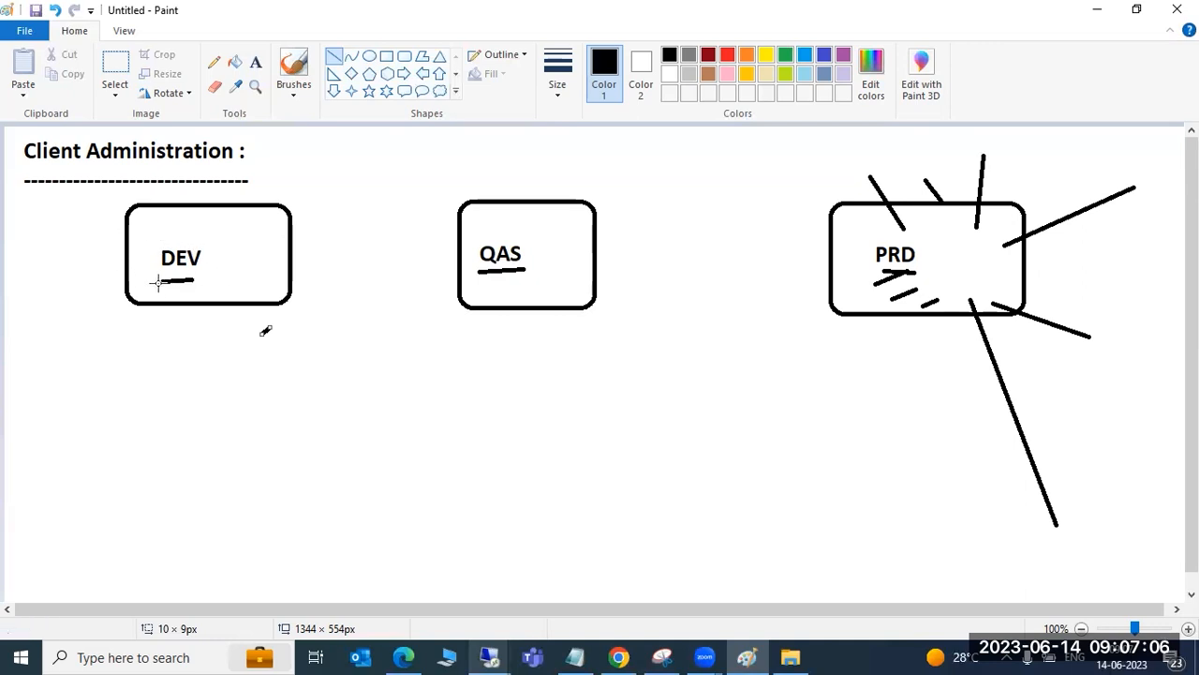
left_click_drag(258, 260, 499, 255)
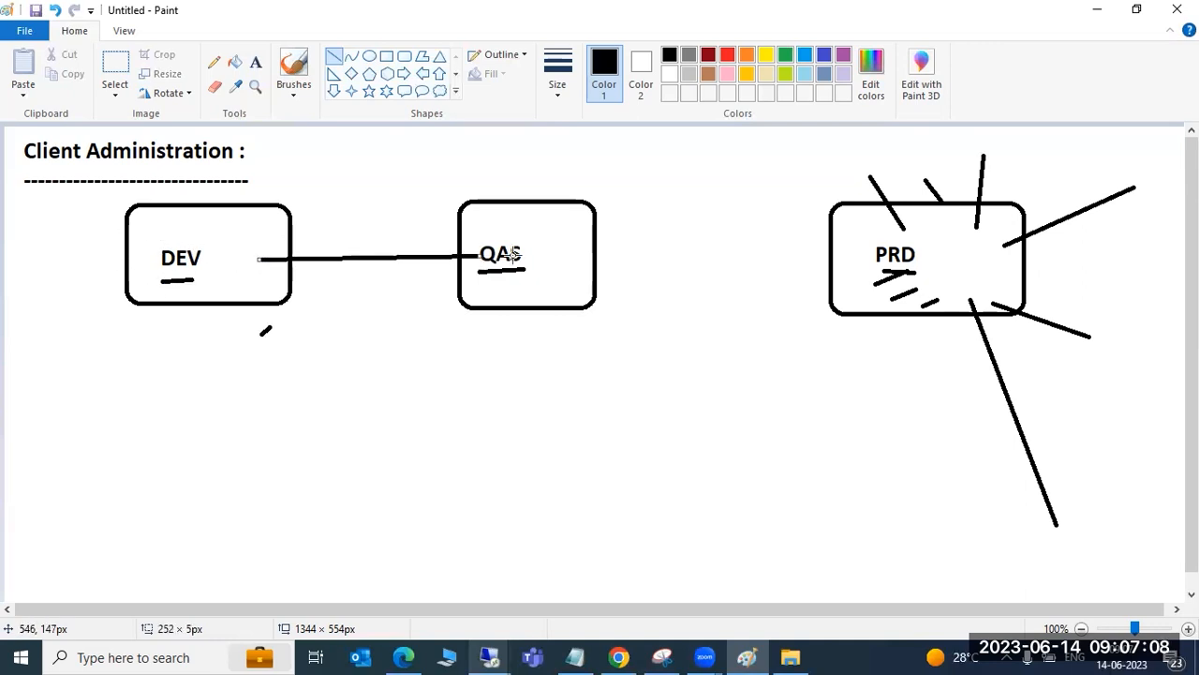
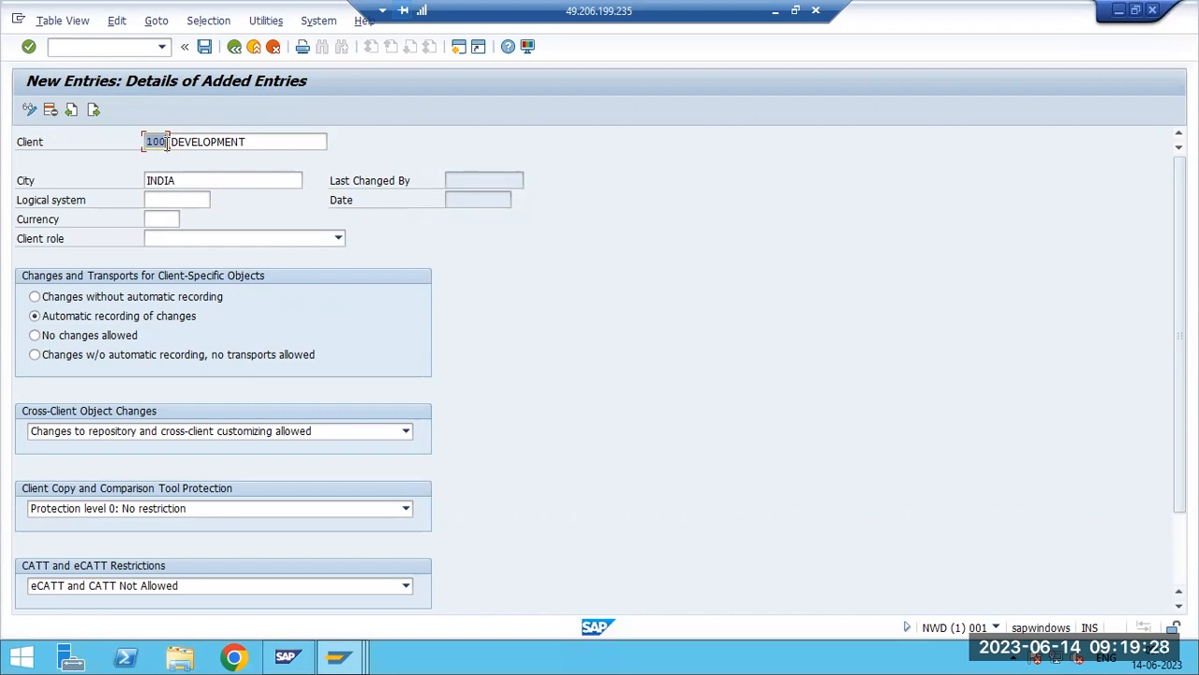
Step: Open the logical systems table in a new session with transaction bd54, acknowledging the cross-client caution
left_click(84, 201)
left_click(173, 201)
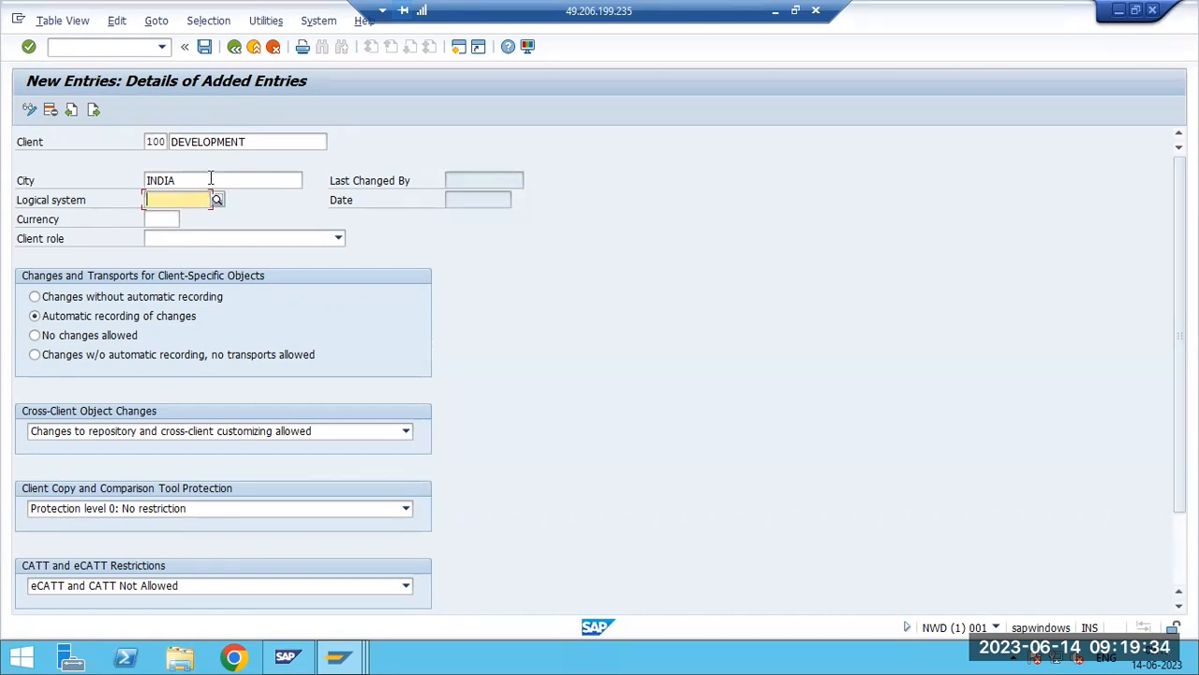
left_click(458, 47)
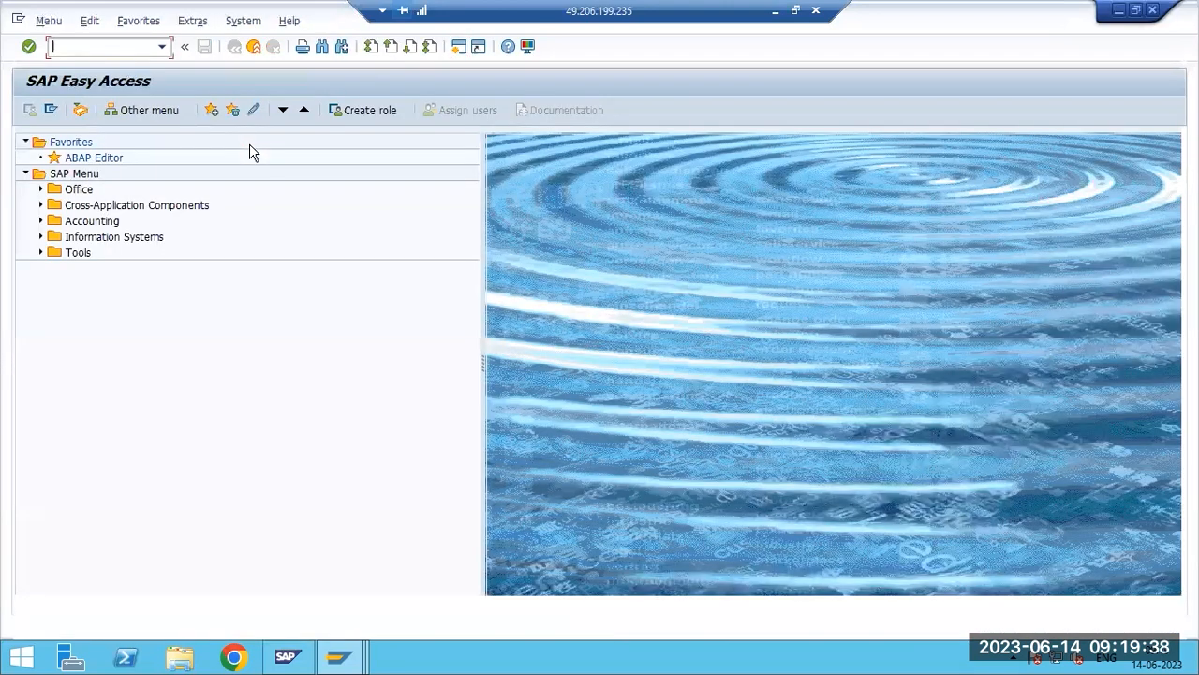
type("bd54")
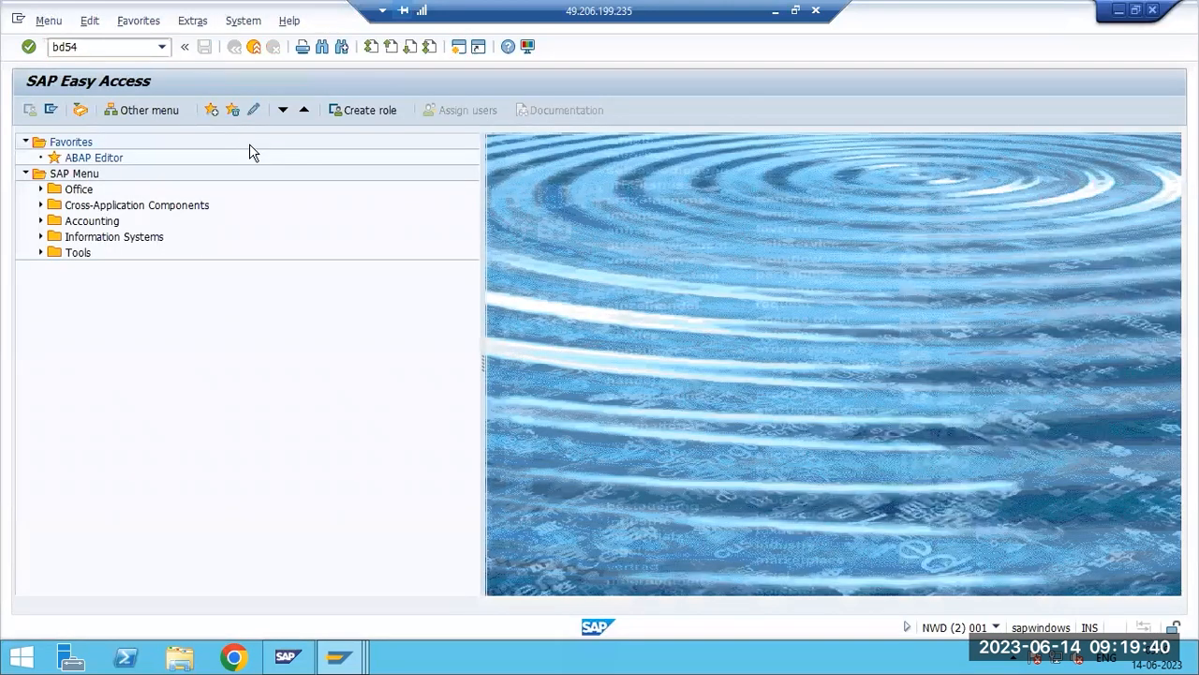
key("Return")
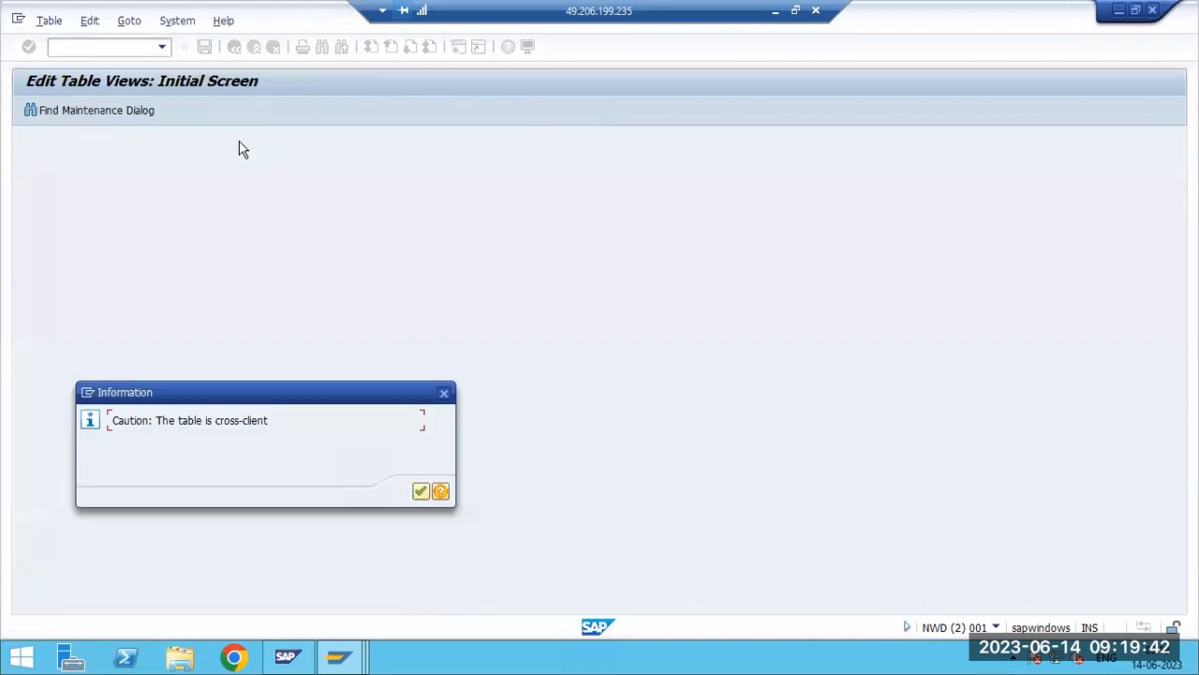
left_click(421, 492)
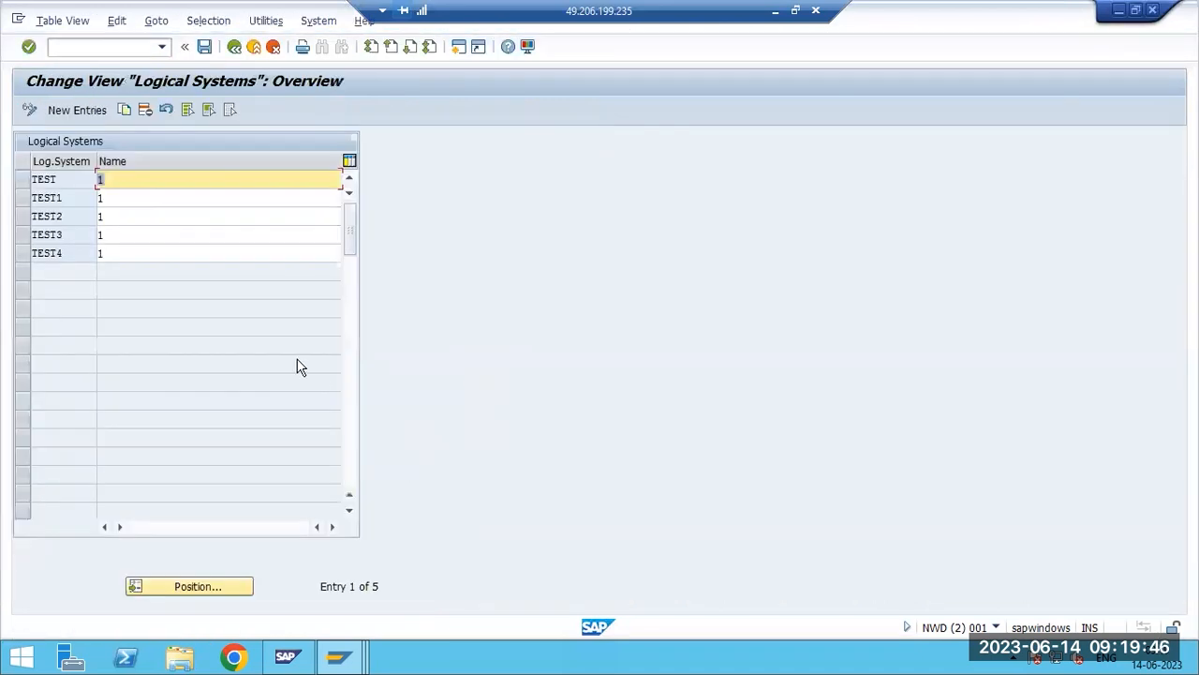
Step: Delete all existing logical system entries, TEST and TEST1 through TEST4
left_click(189, 110)
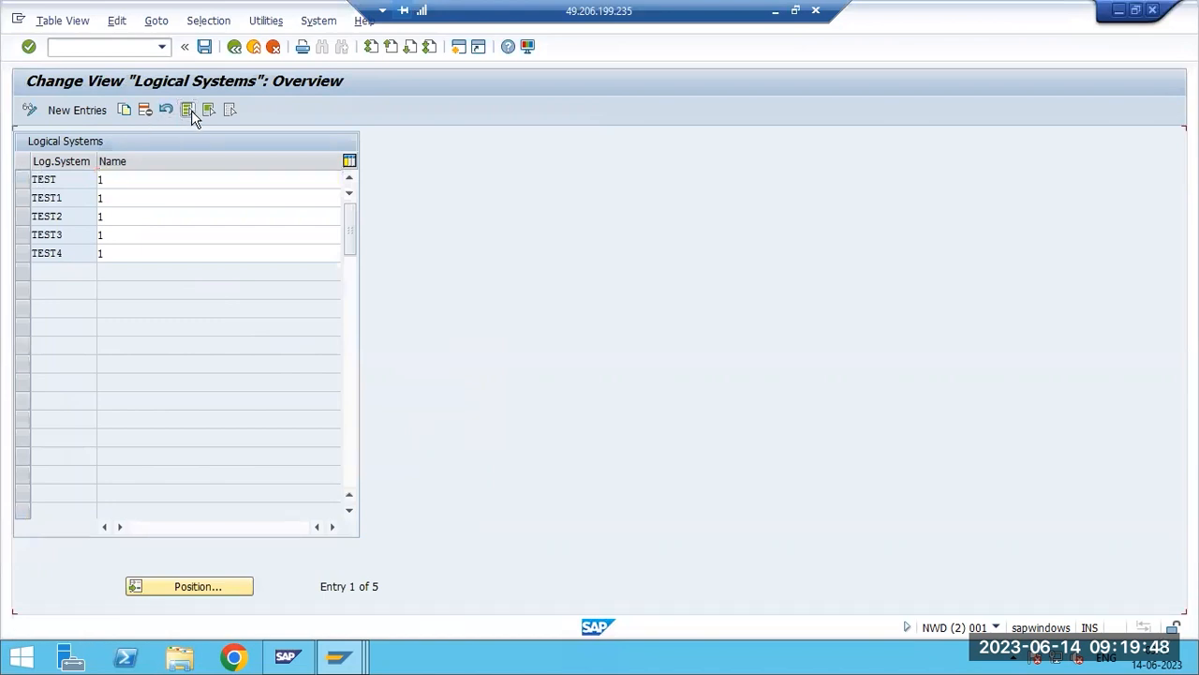
left_click(146, 109)
left_click(420, 491)
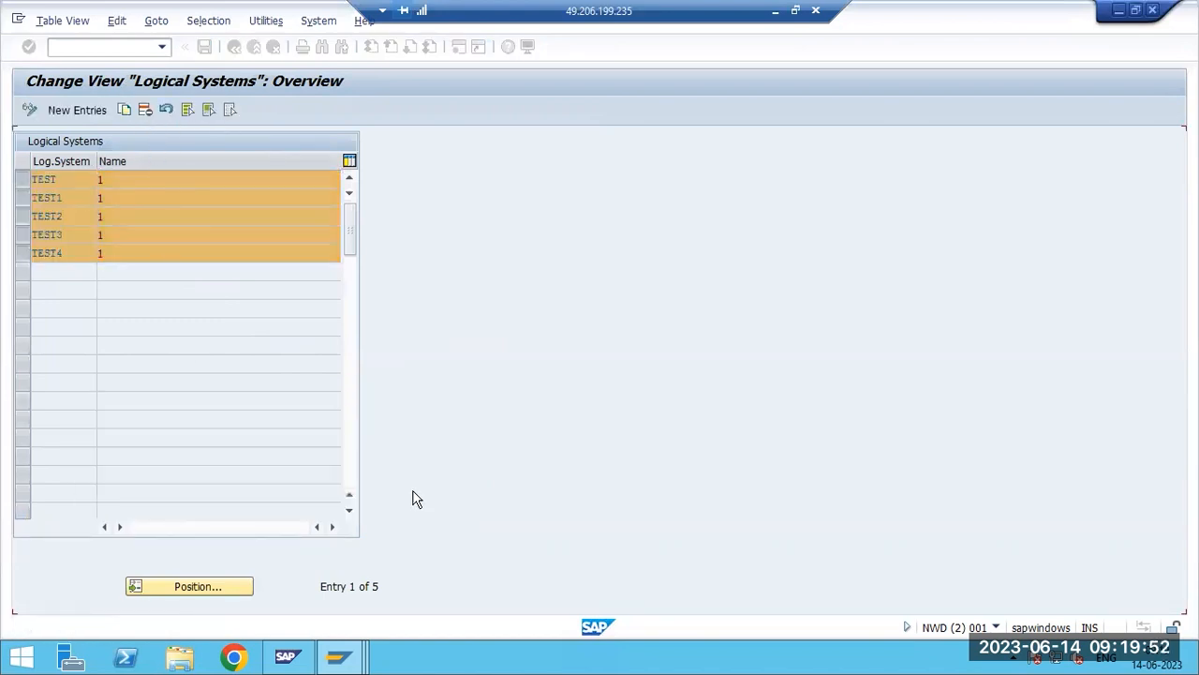
Step: Add a new logical system NWDCLNT100 with the name NWD 100
left_click(73, 110)
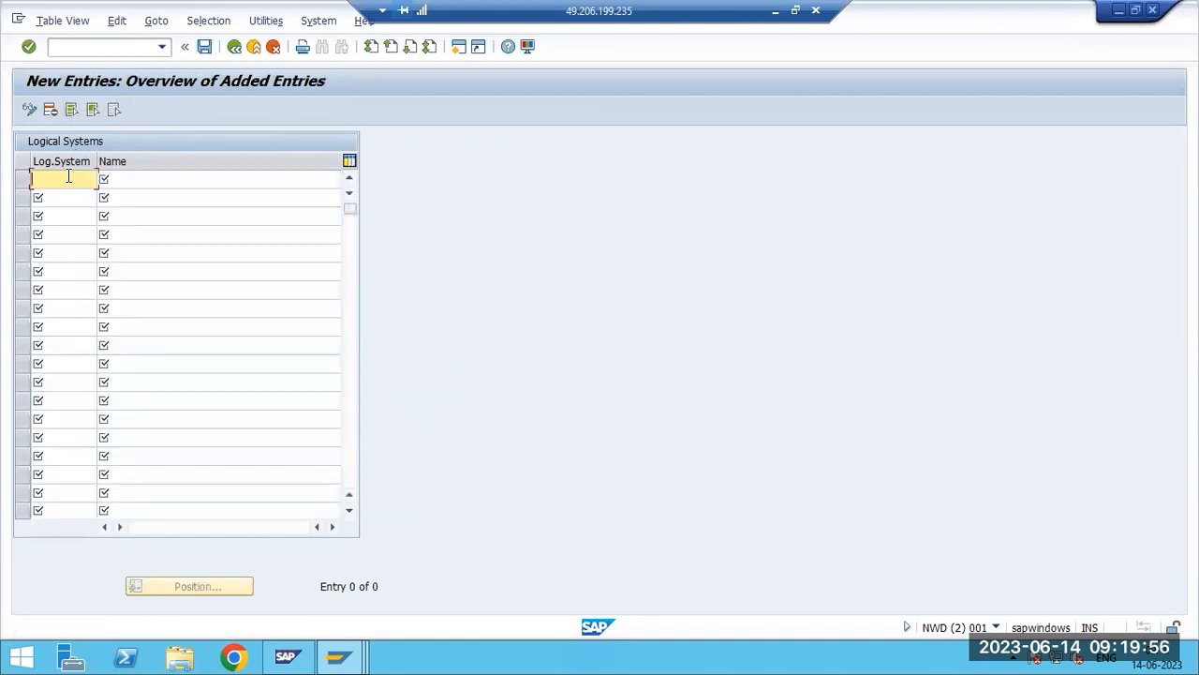
type("NWDCLNT100")
left_click(171, 179)
type("N")
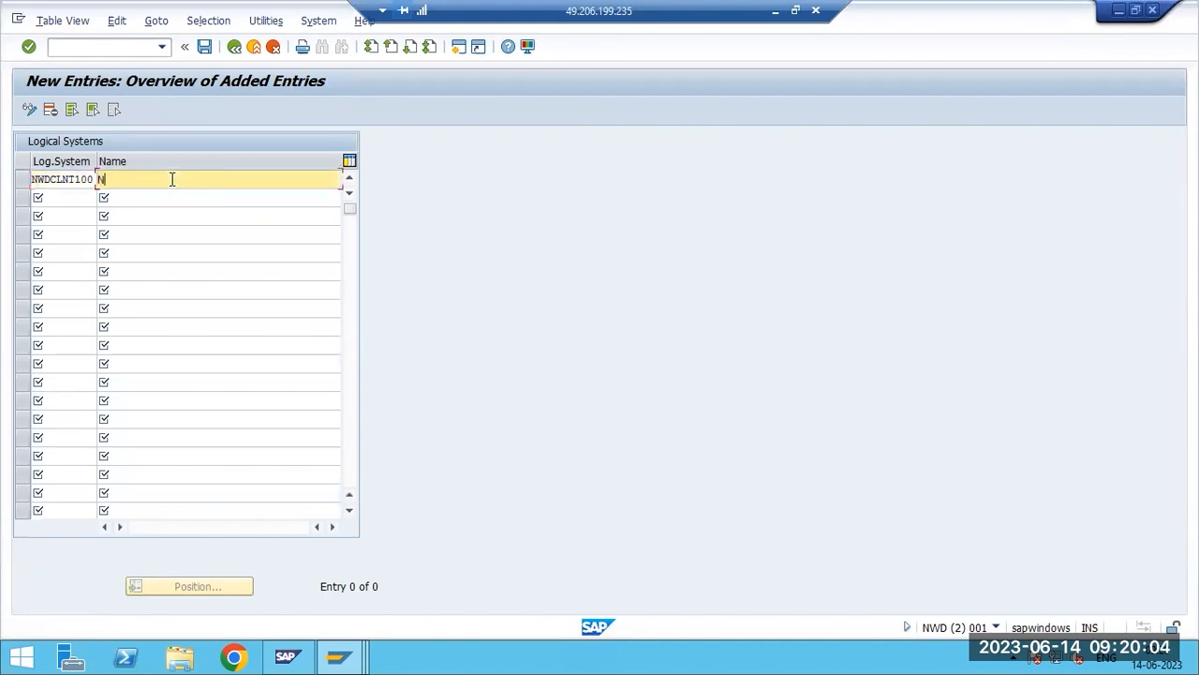
type("WD 1-")
type("00")
left_click_drag(38, 180, 92, 182)
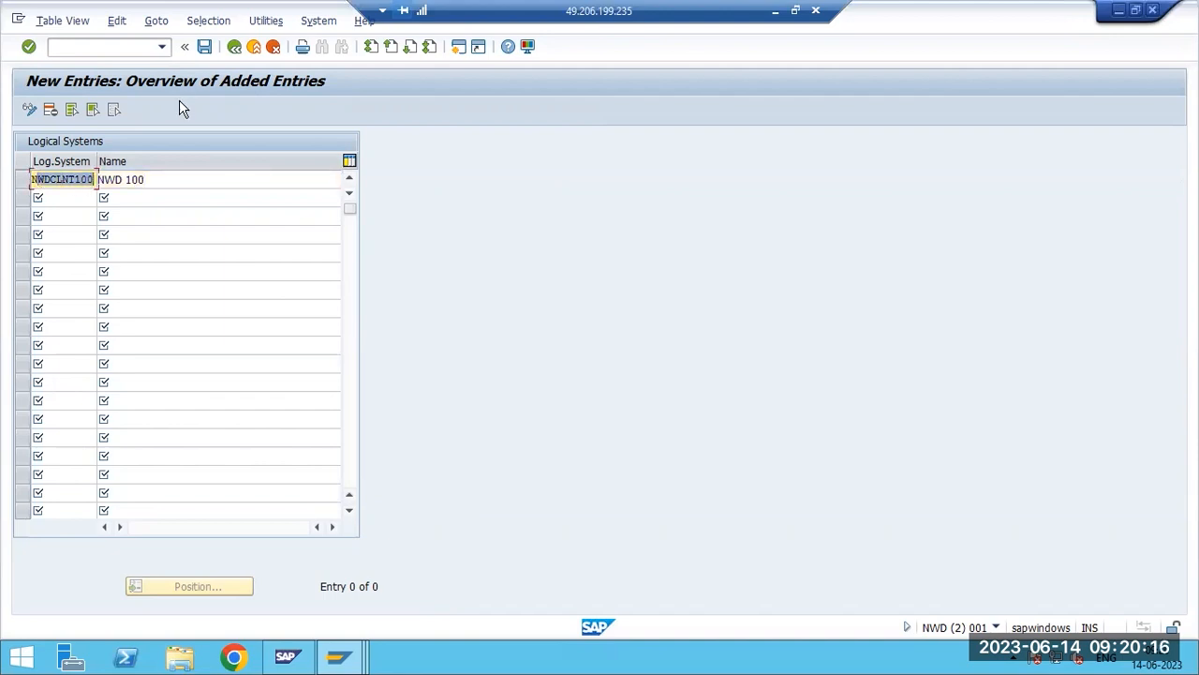
Step: Save the new logical system under workbench request NWDK900004 and return to the Logical Systems overview
left_click(192, 47)
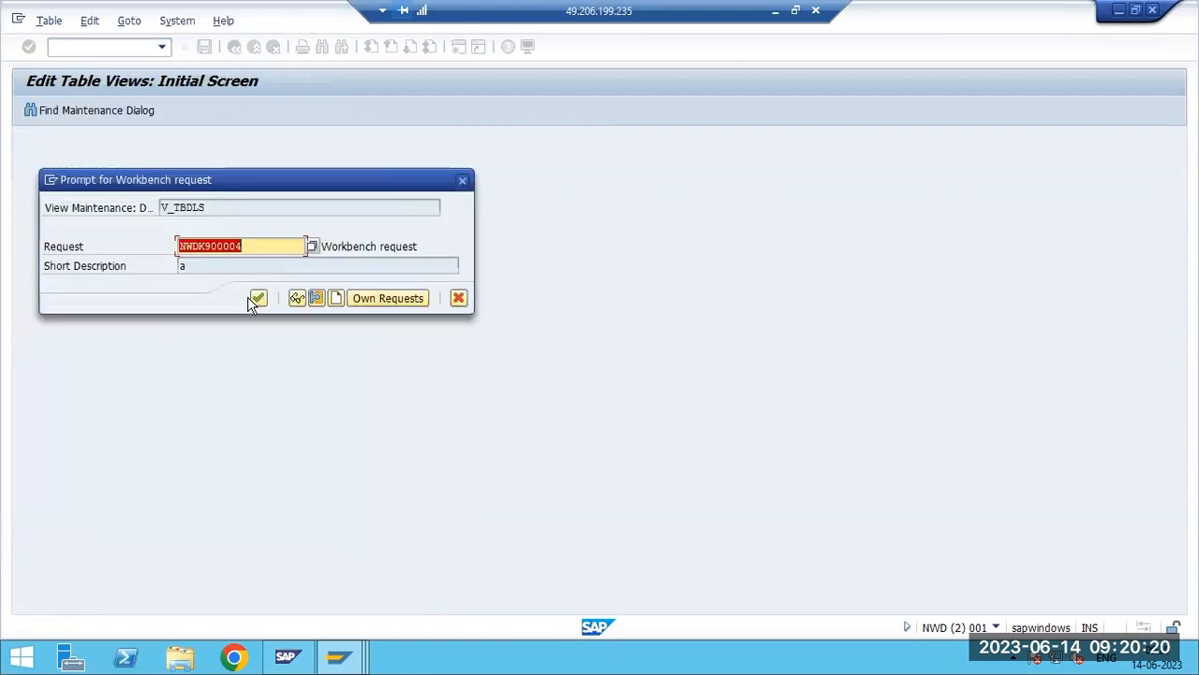
left_click(256, 298)
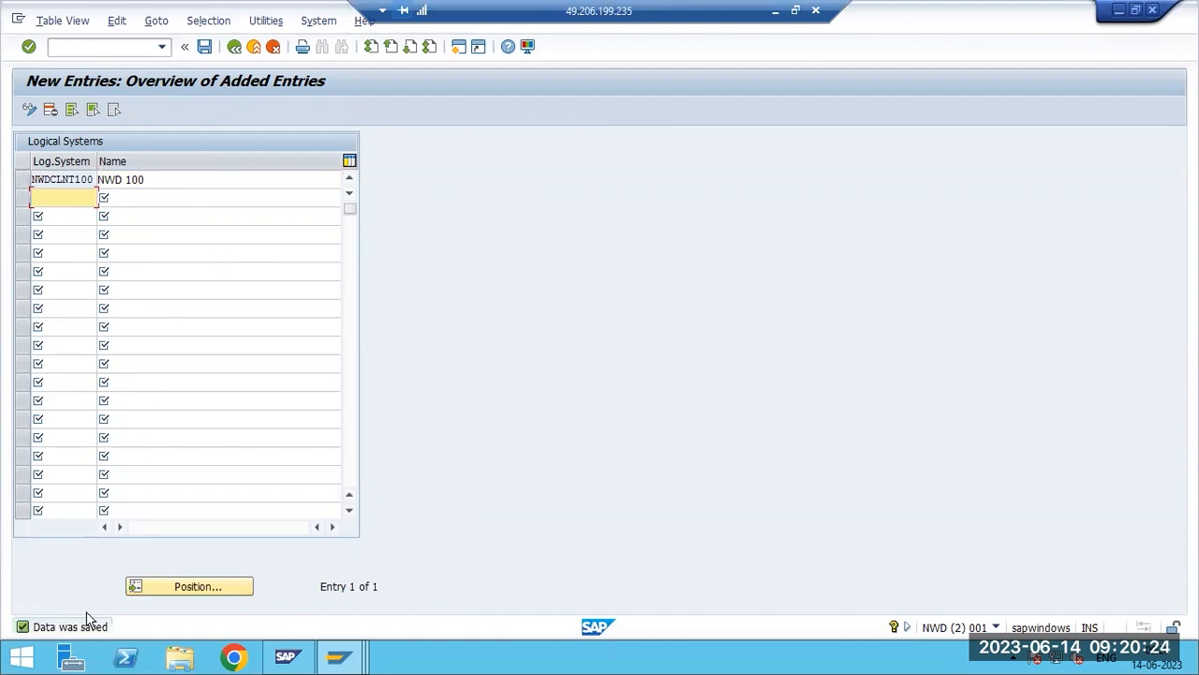
left_click(234, 46)
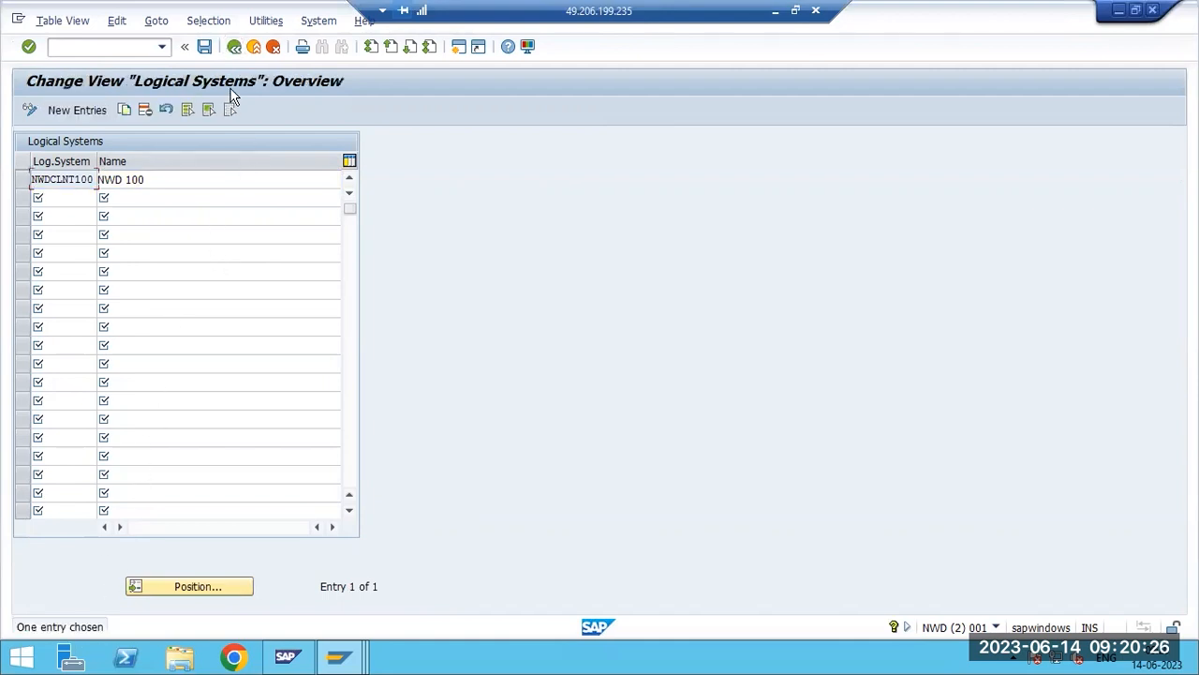
Step: Return to the new entry for client 100 and assign NWDCLNT100 as its logical system
mouse_move(339, 656)
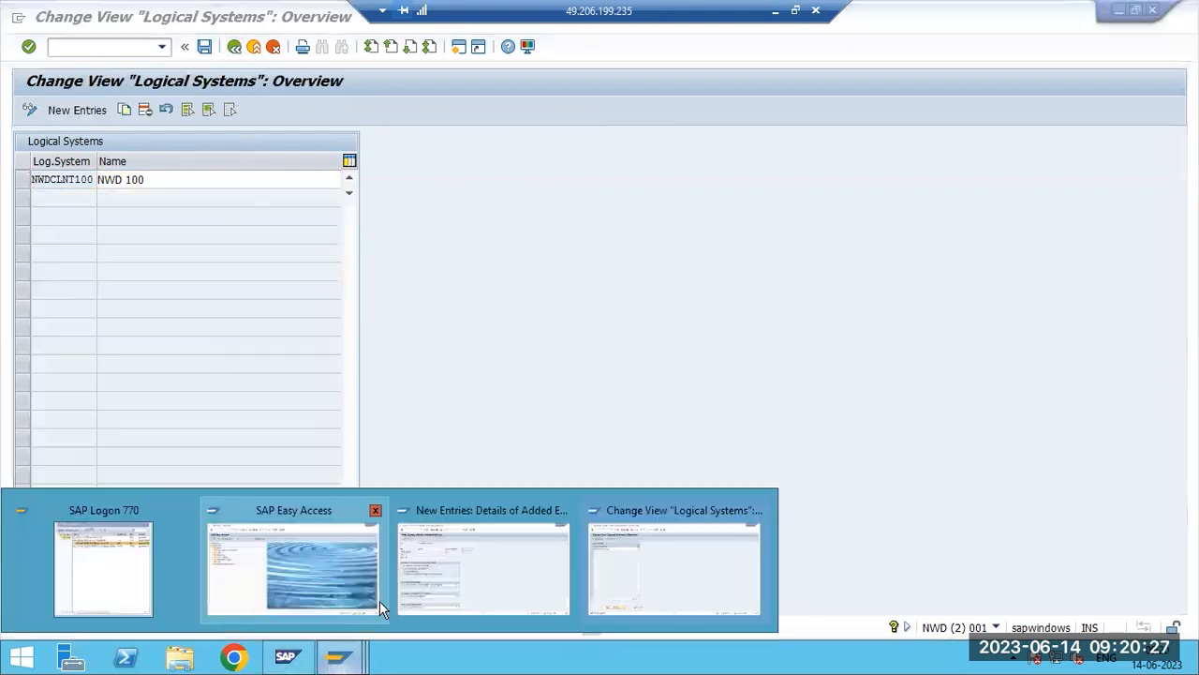
left_click(444, 565)
left_click(219, 199)
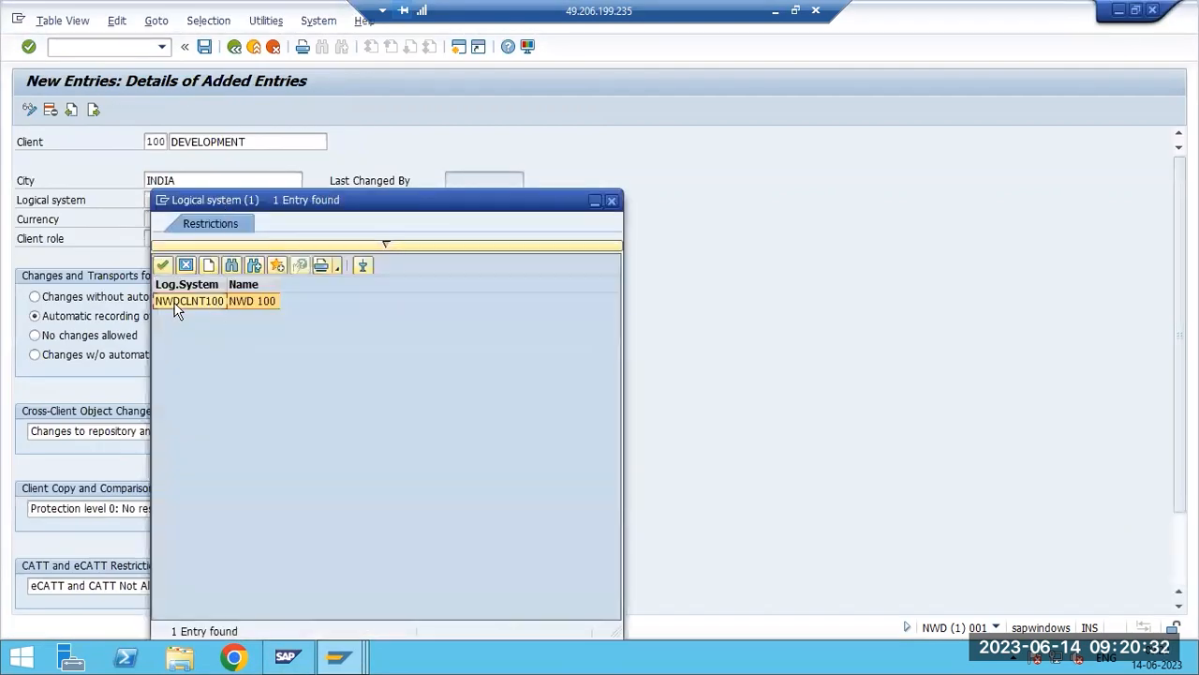
left_click_drag(368, 211, 570, 169)
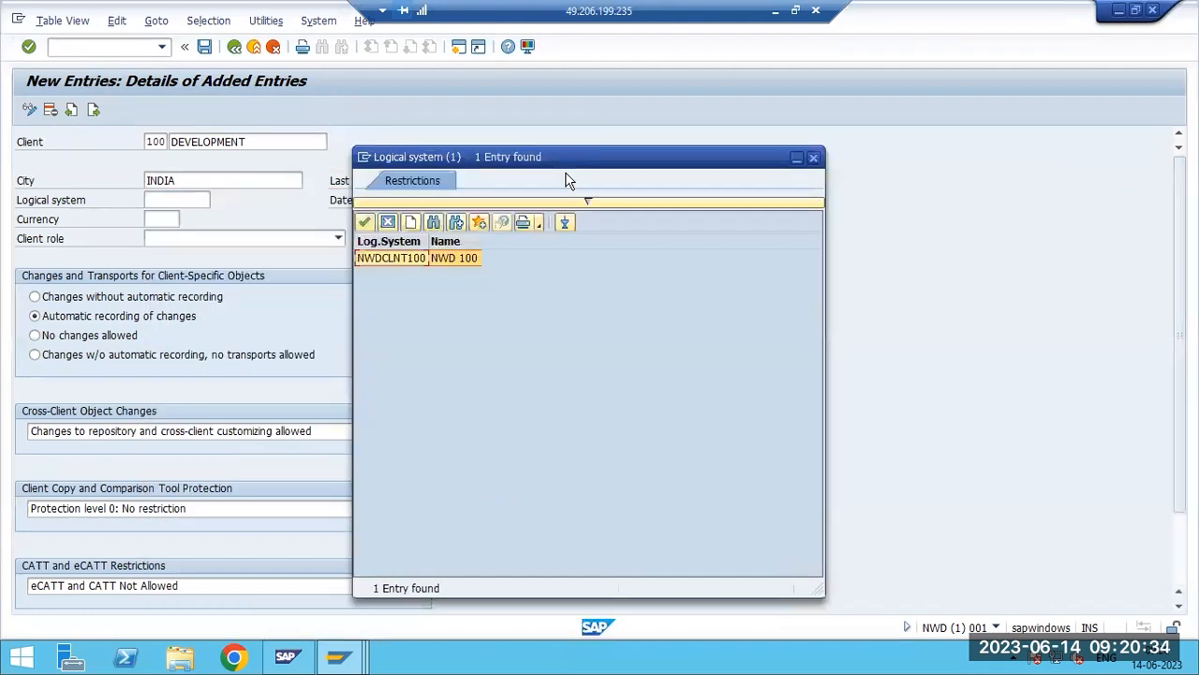
double_click(412, 262)
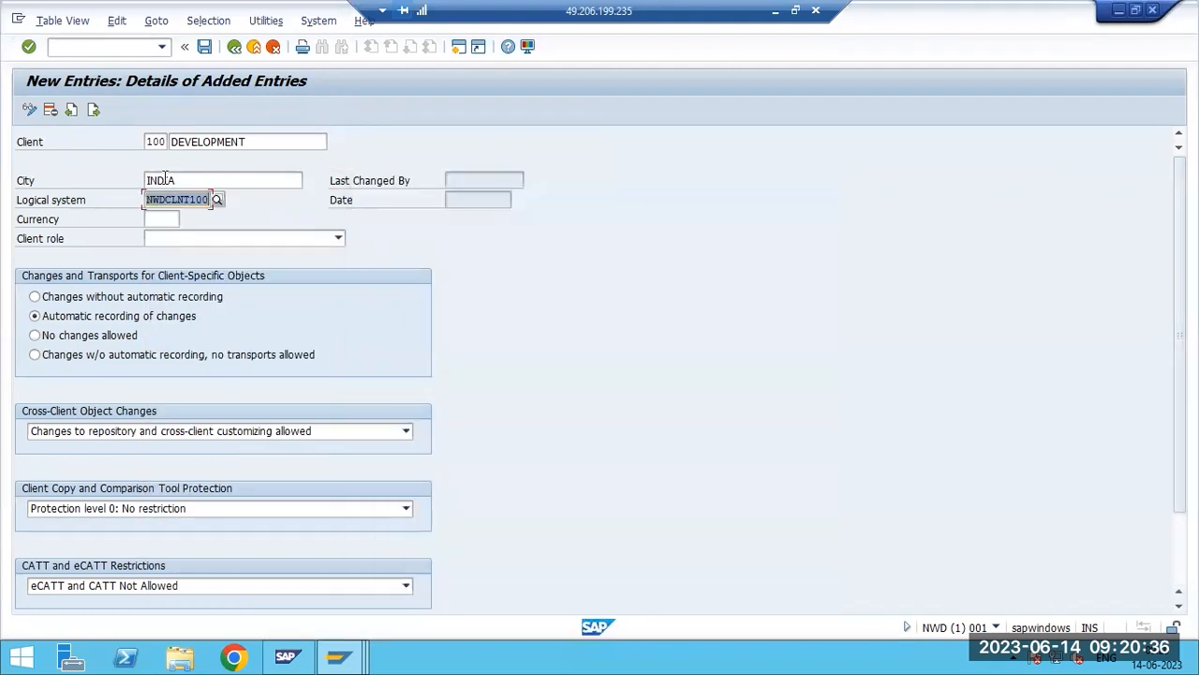
left_click(159, 142)
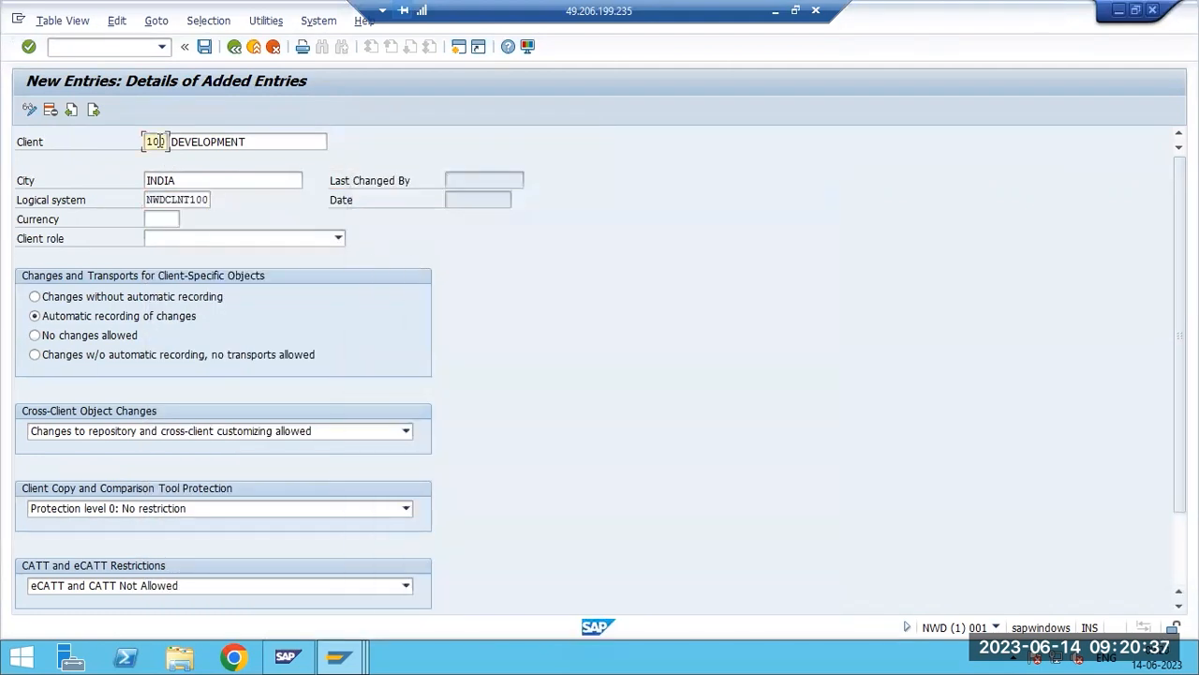
left_click(195, 201)
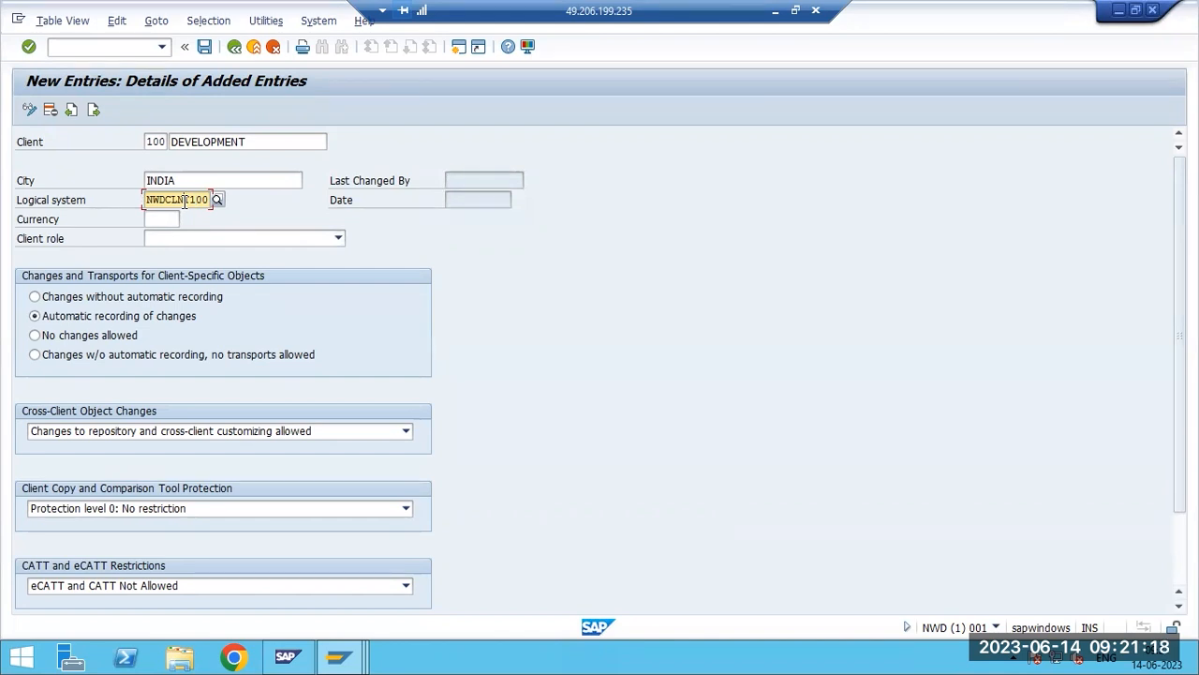
left_click_drag(165, 201, 208, 208)
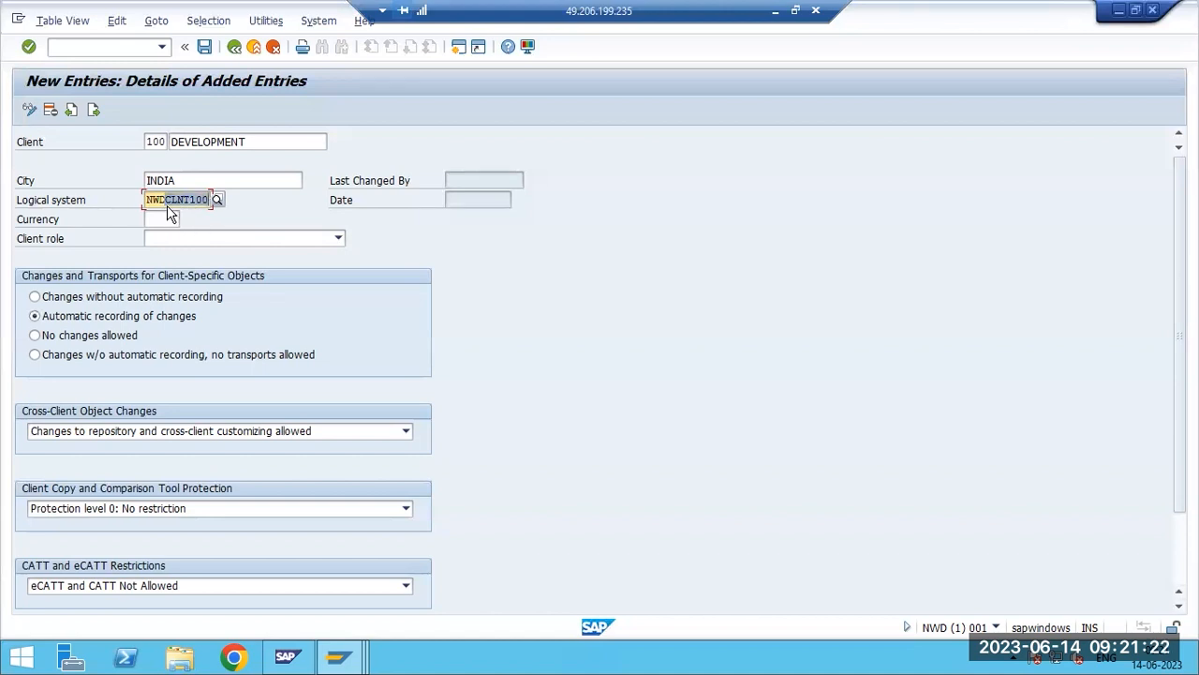
Step: Compare the logical system assigned to client 100 with the entry in the Logical Systems overview
left_click_drag(148, 200, 204, 202)
left_click(204, 202)
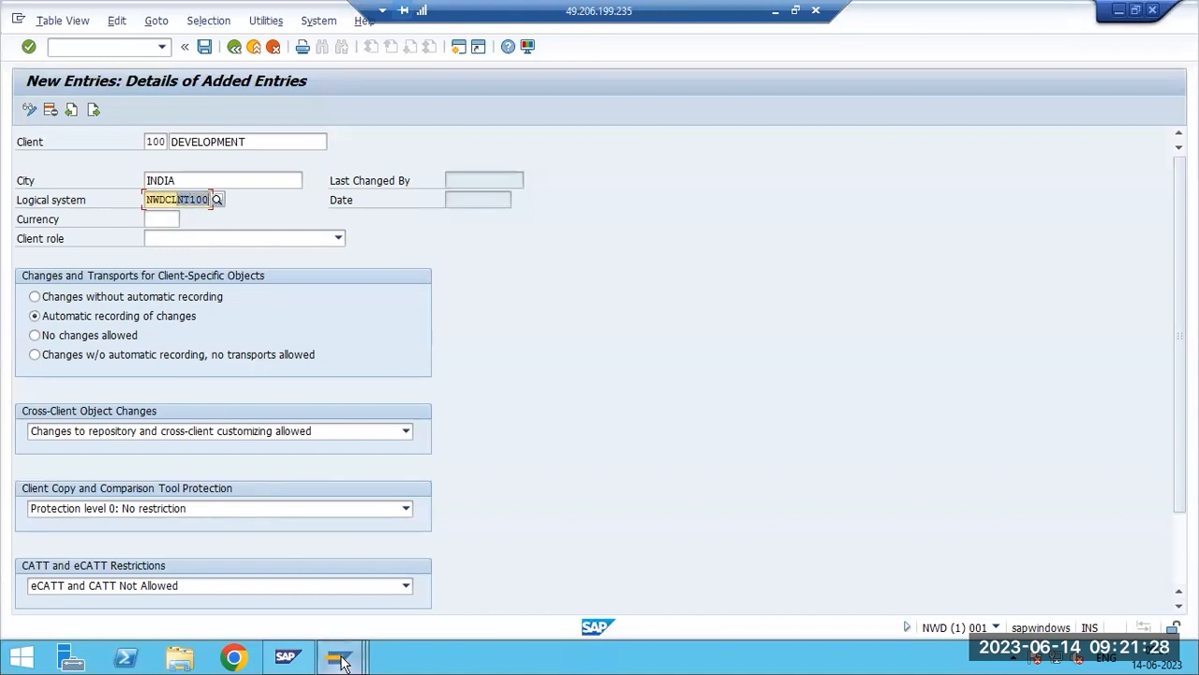
mouse_move(342, 661)
left_click(646, 562)
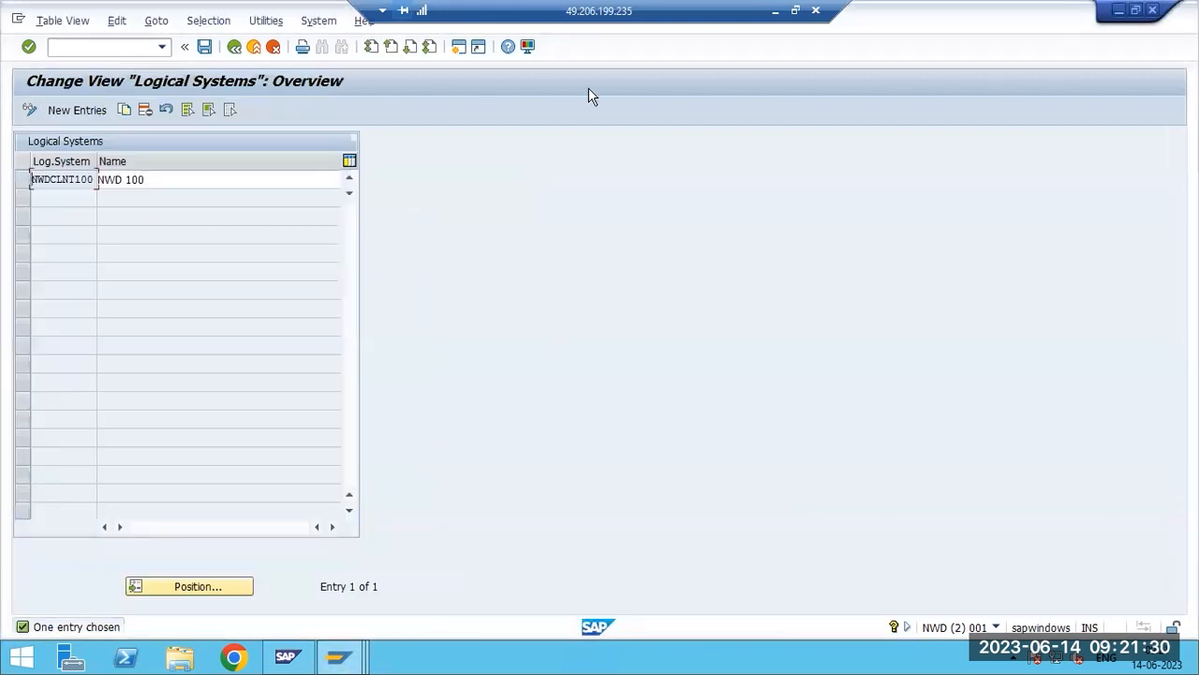
Step: Switch to the Paint sketch to point out the BD54 note, and return to the new client 100 entry in SAP
left_click(775, 11)
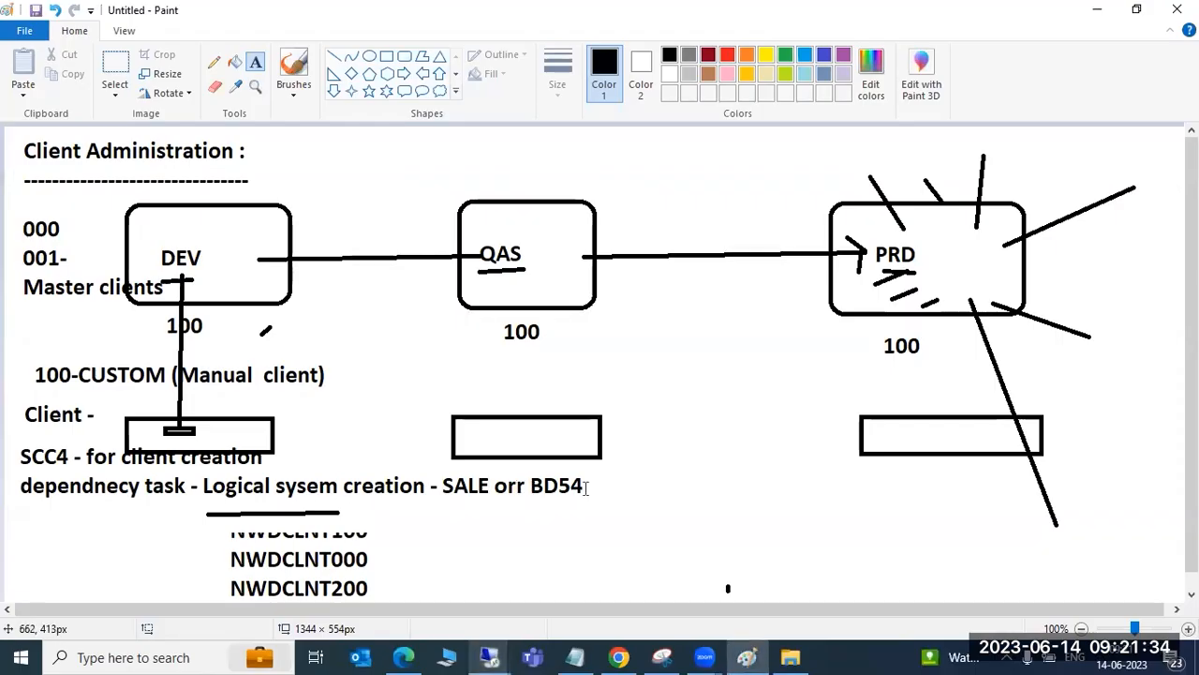
left_click_drag(530, 487, 590, 466)
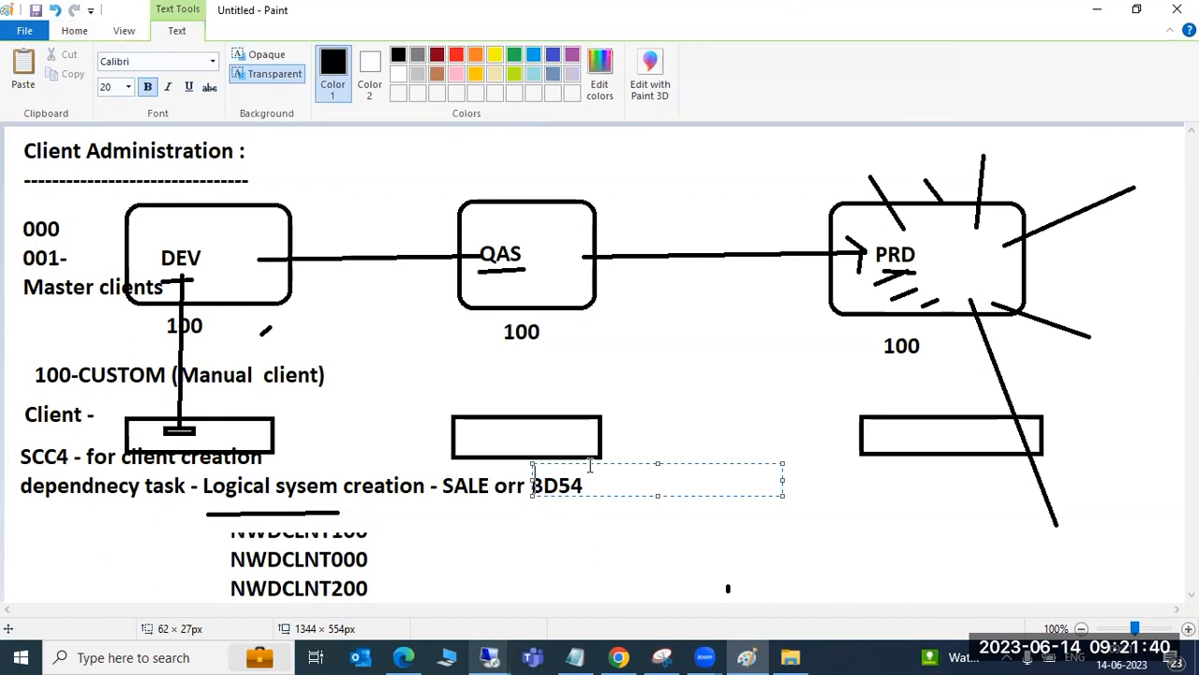
left_click(572, 504)
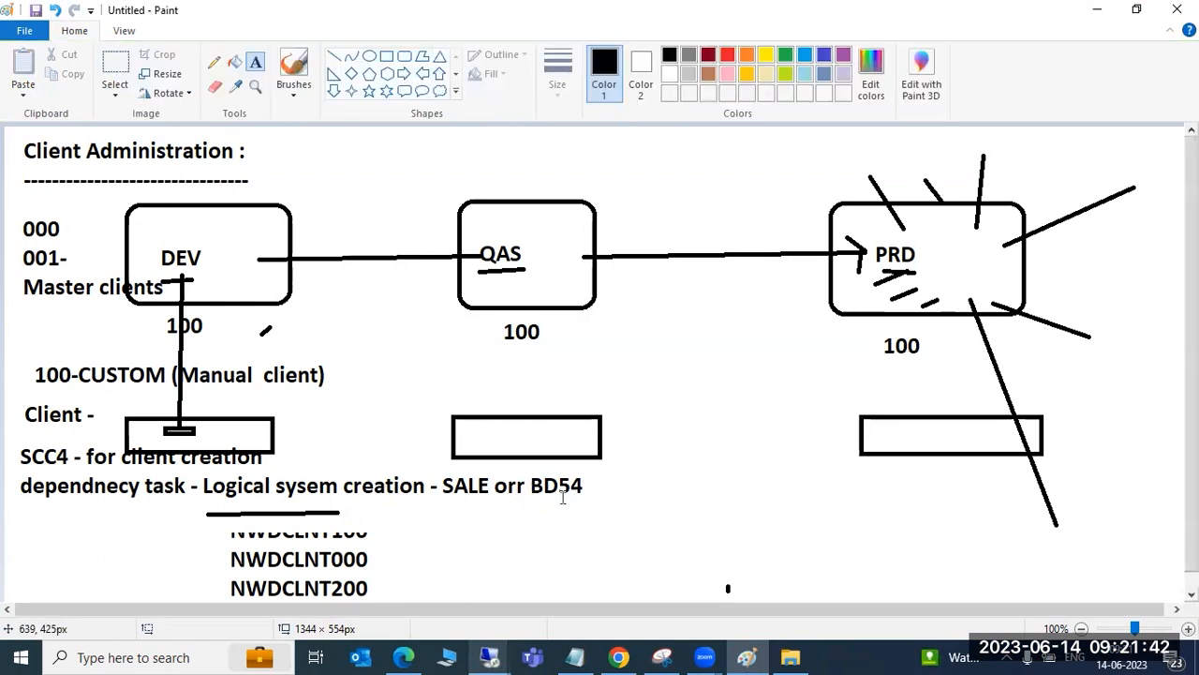
left_click_drag(531, 486, 604, 491)
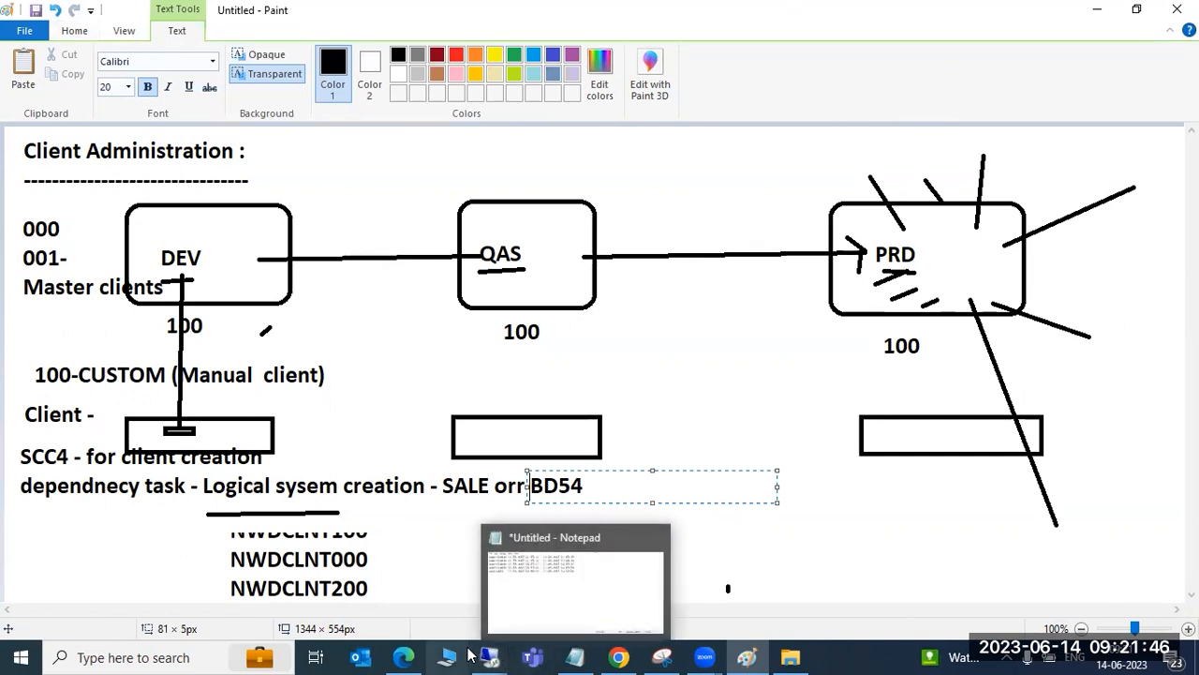
mouse_move(492, 655)
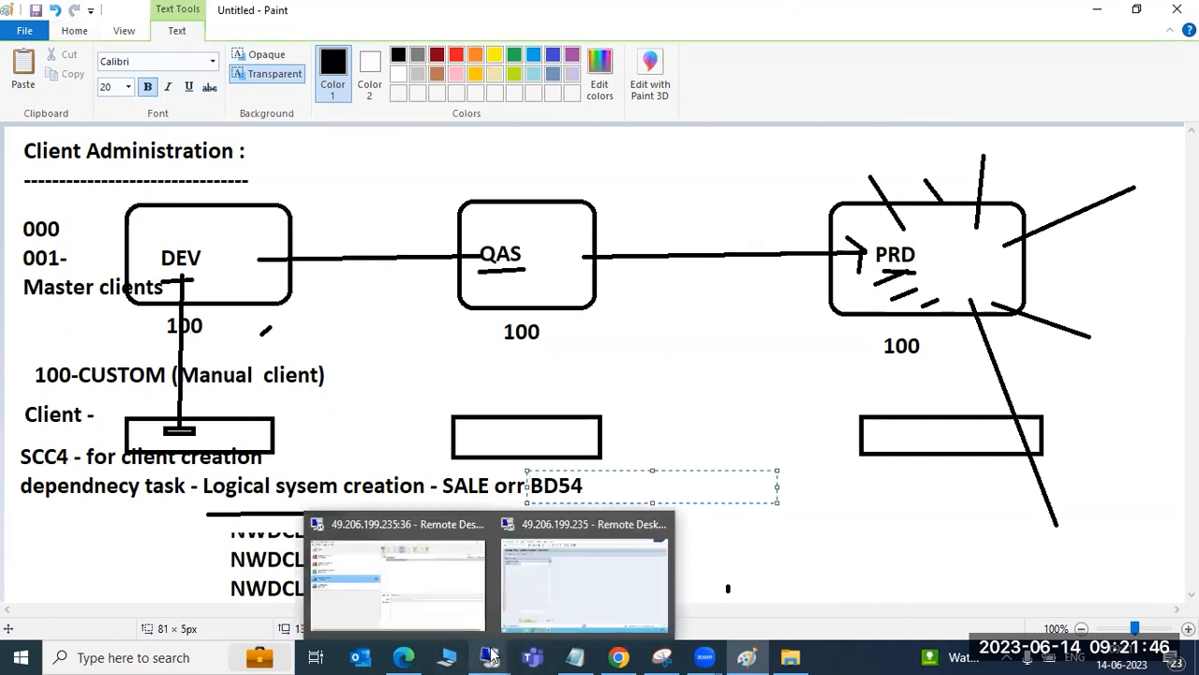
left_click(544, 612)
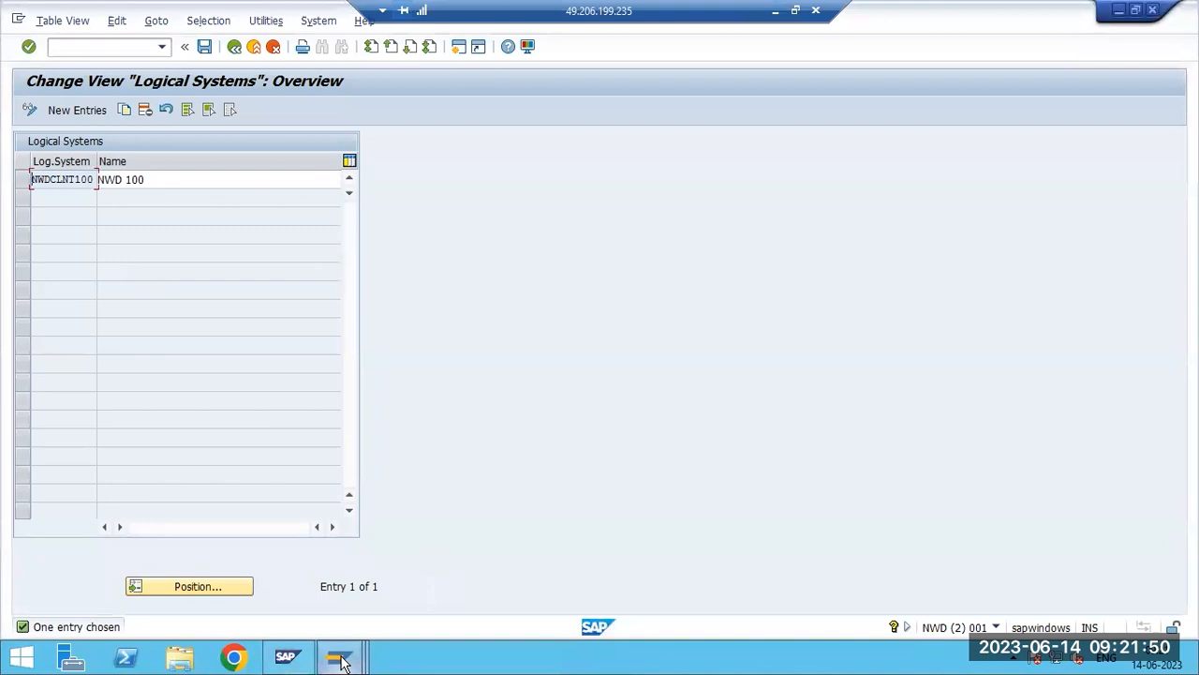
mouse_move(337, 656)
left_click(450, 568)
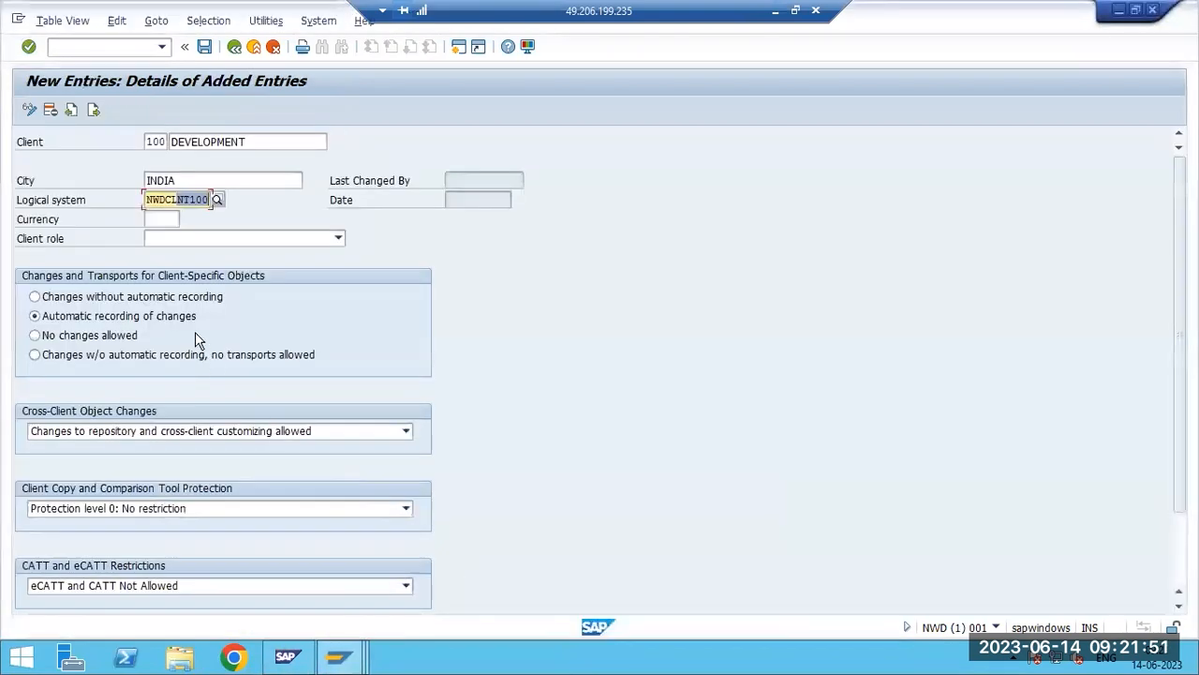
Step: Set the currency of client 100 to INR and its client role to Customizing
left_click(160, 219)
type("I")
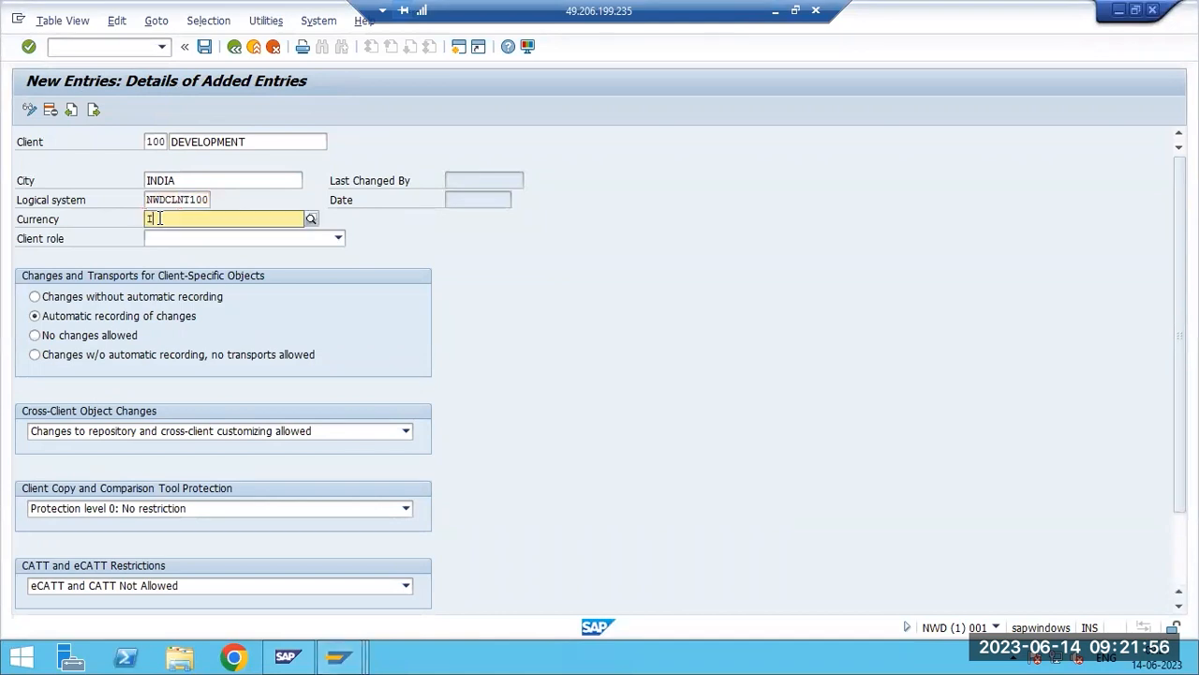
type("NR")
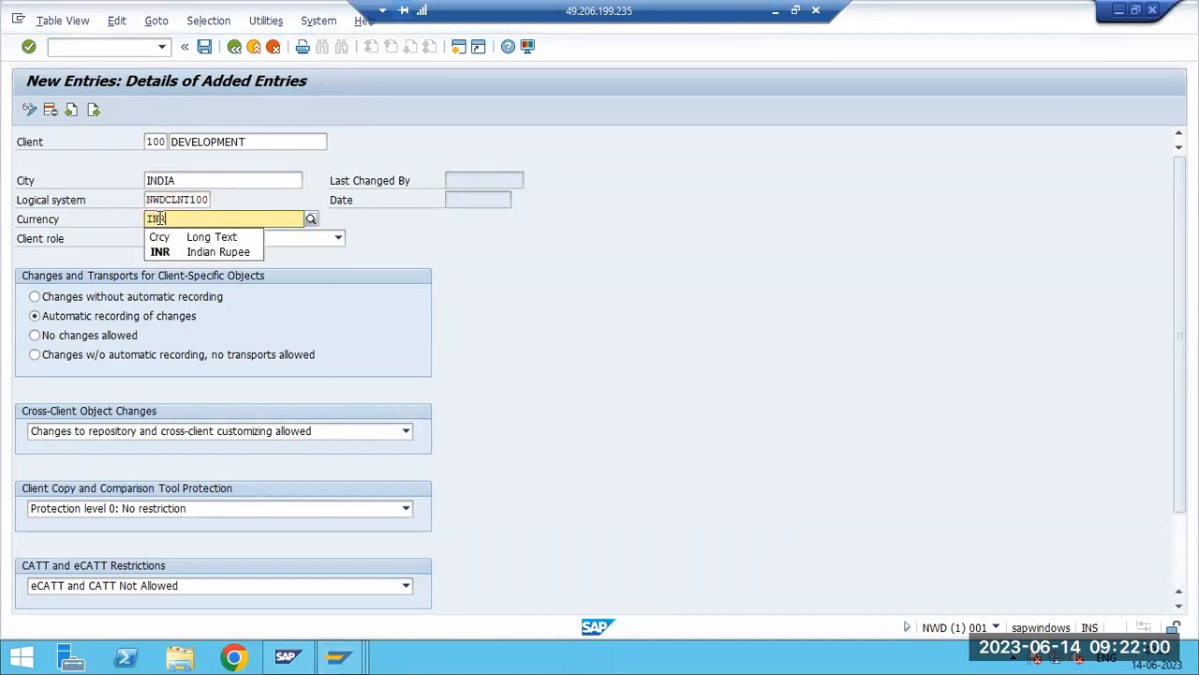
left_click(187, 251)
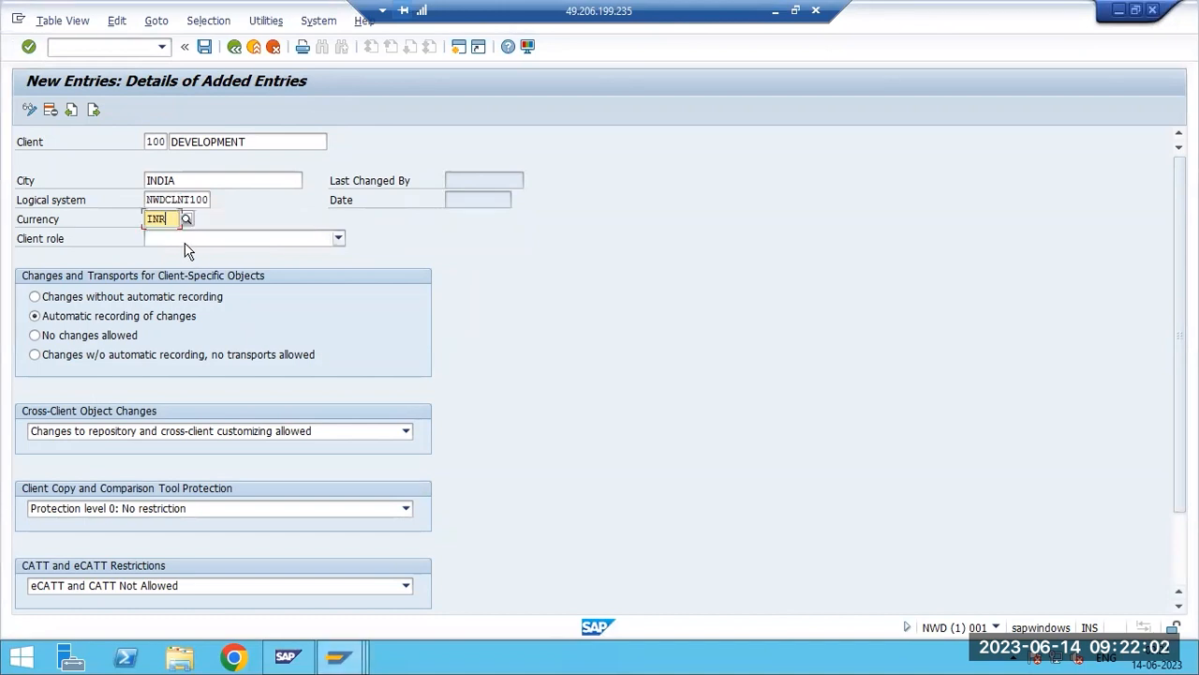
left_click(185, 242)
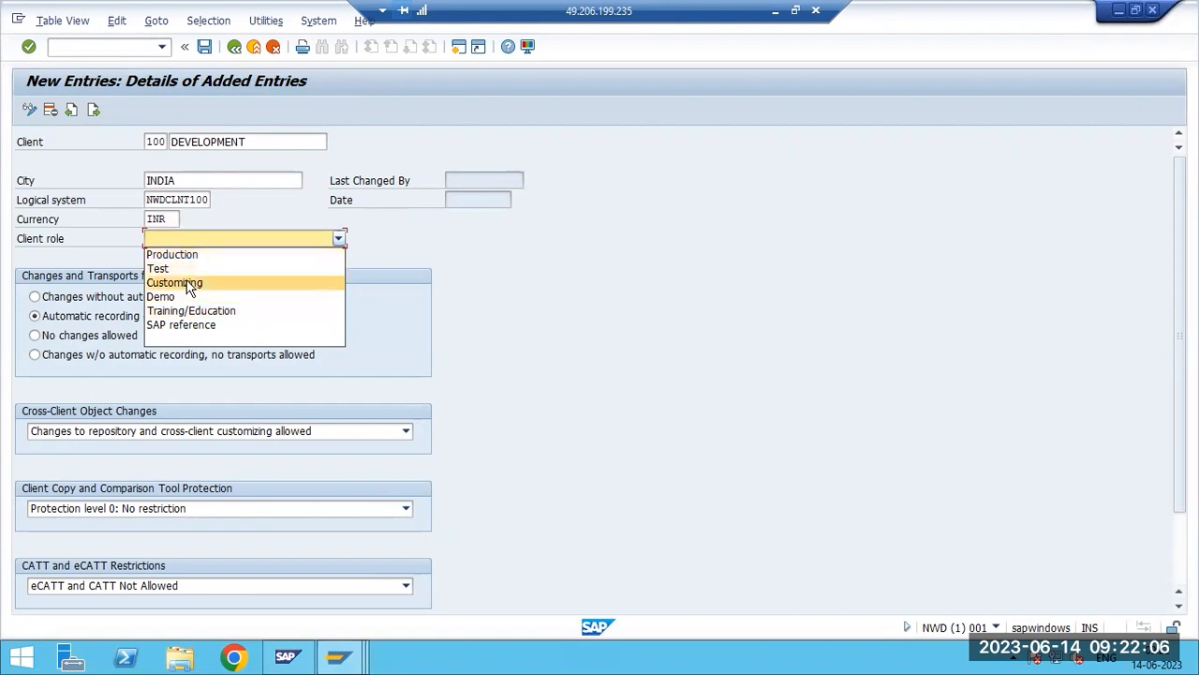
left_click(185, 283)
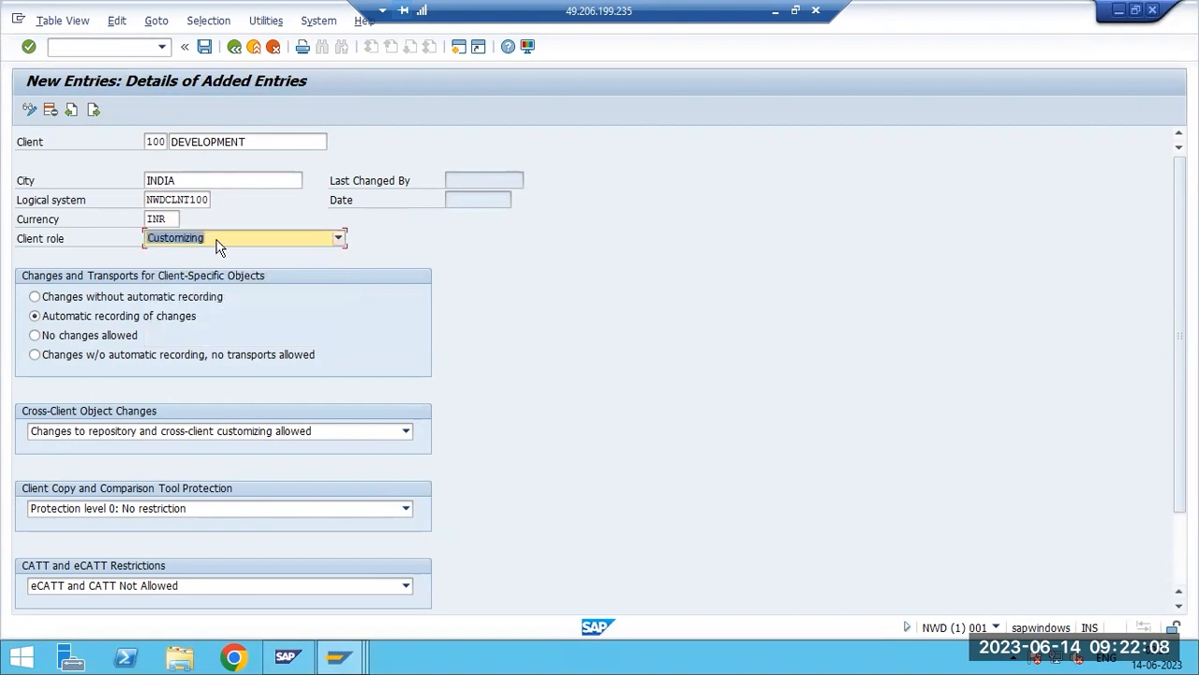
Step: Try the Production client role for client 100 and set the role back to Customizing
left_click(195, 242)
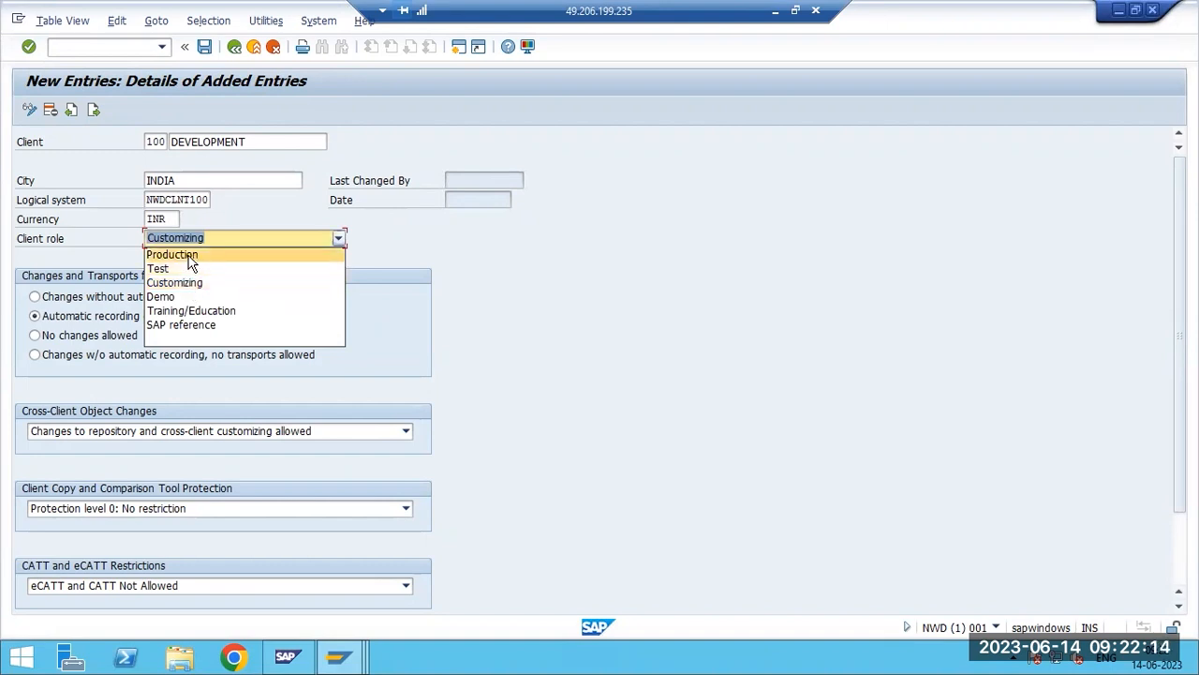
left_click(189, 259)
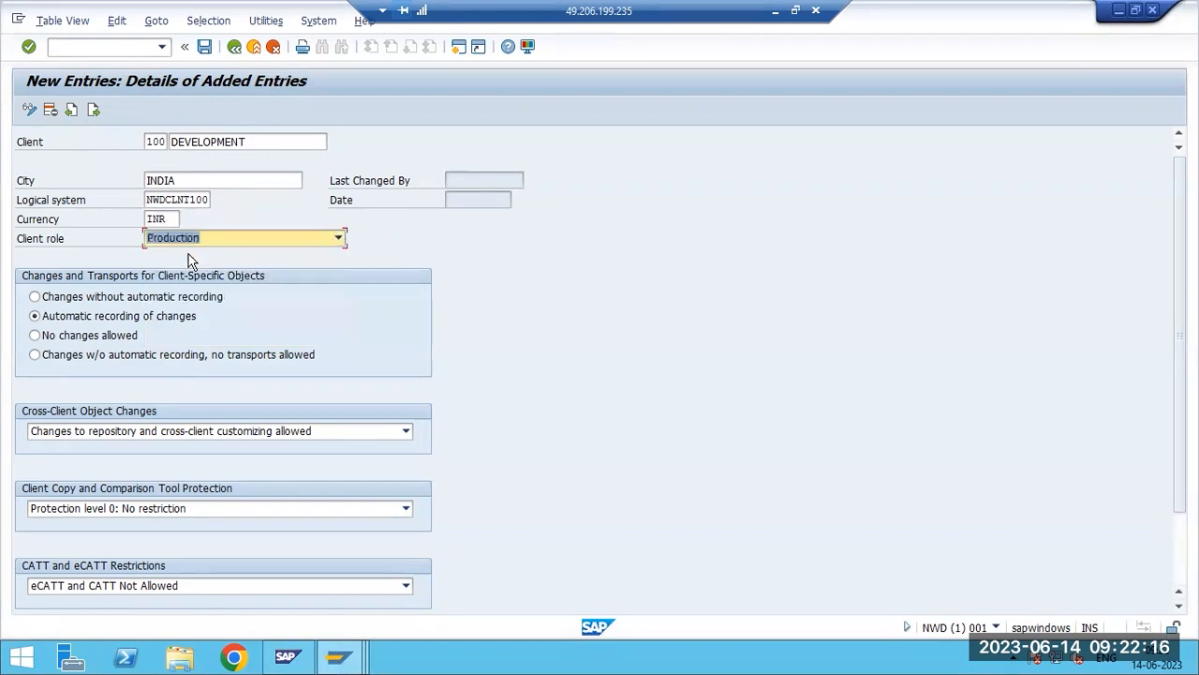
left_click(193, 239)
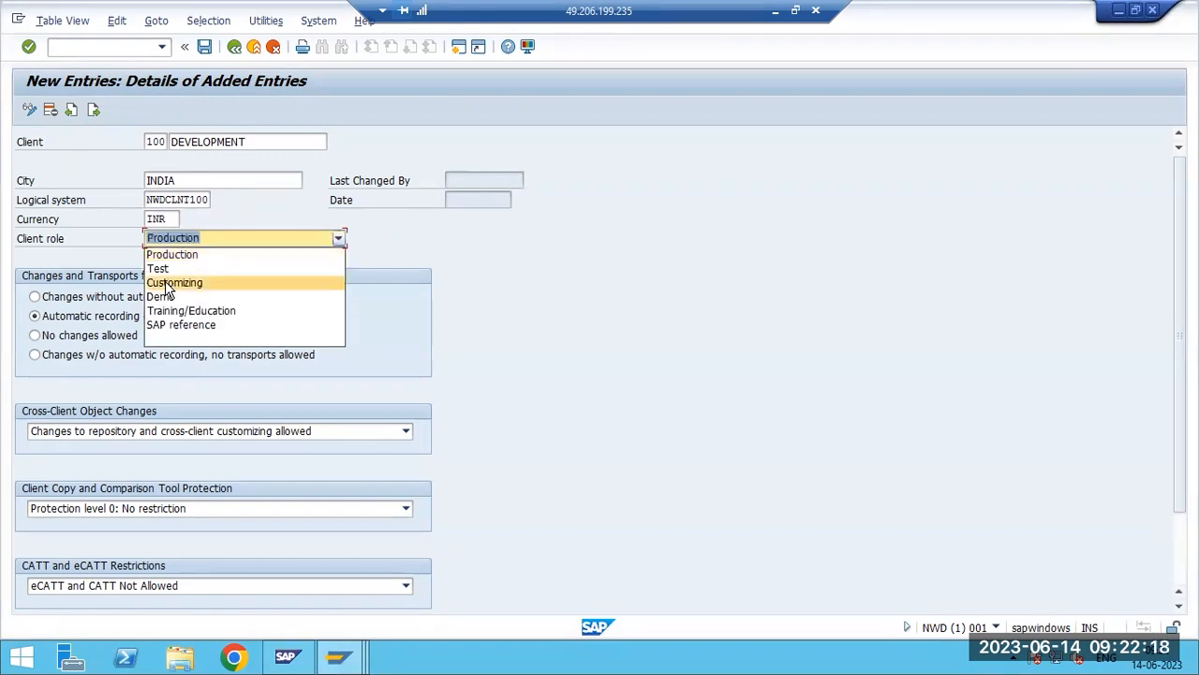
left_click(170, 283)
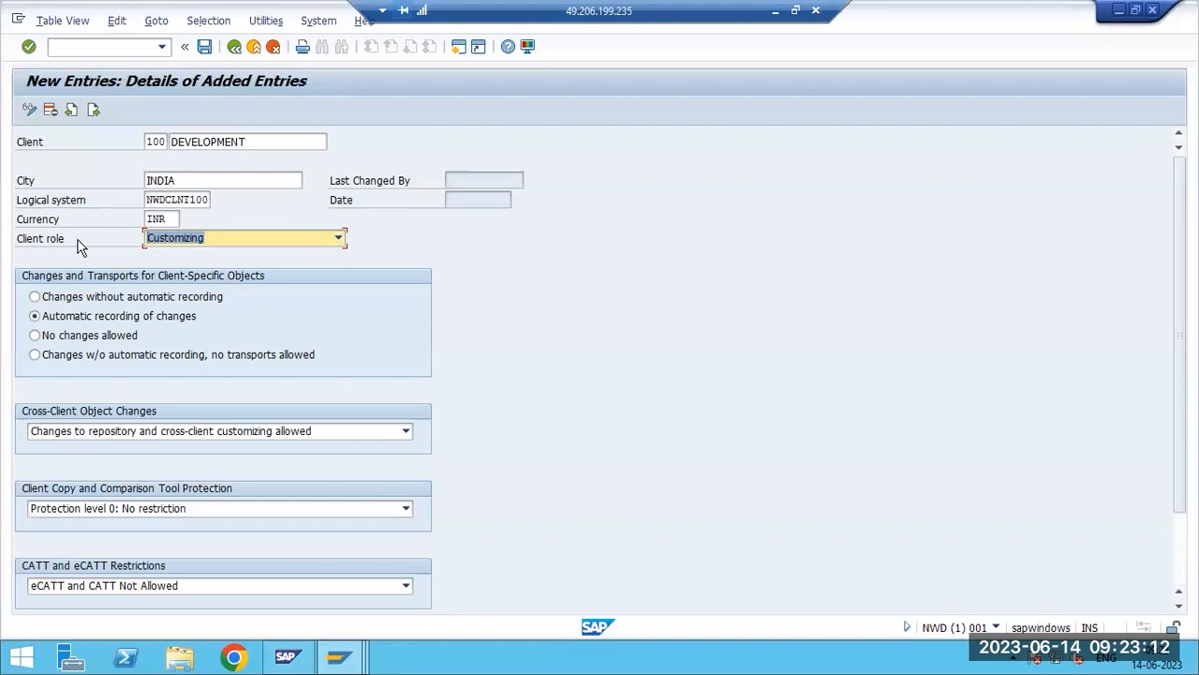
left_click(185, 242)
left_click(186, 244)
left_click(54, 244)
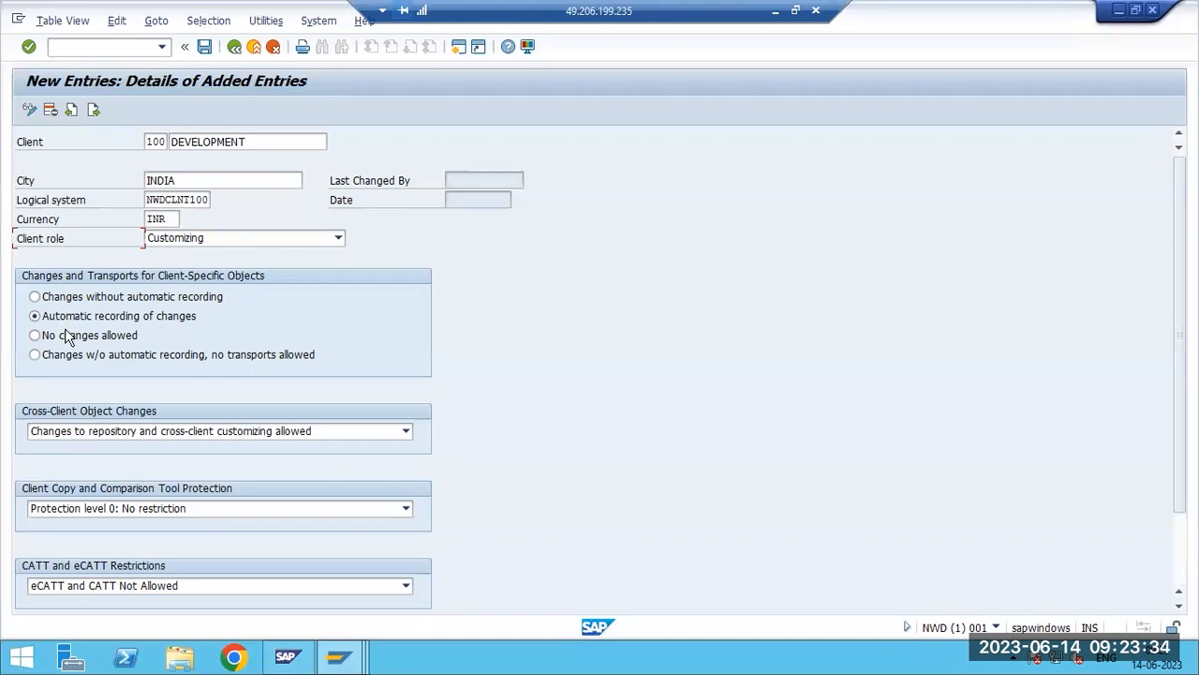
Step: Go through the recording options for changes and transports of client-specific objects, ending on Automatic recording of changes
left_click(134, 298)
left_click(125, 318)
left_click(79, 339)
left_click(89, 365)
left_click(86, 340)
left_click(76, 317)
Step: Examine the available Cross-Client Object Changes options and recheck the logical system and change recording settings of client 100
left_click(145, 431)
left_click(145, 435)
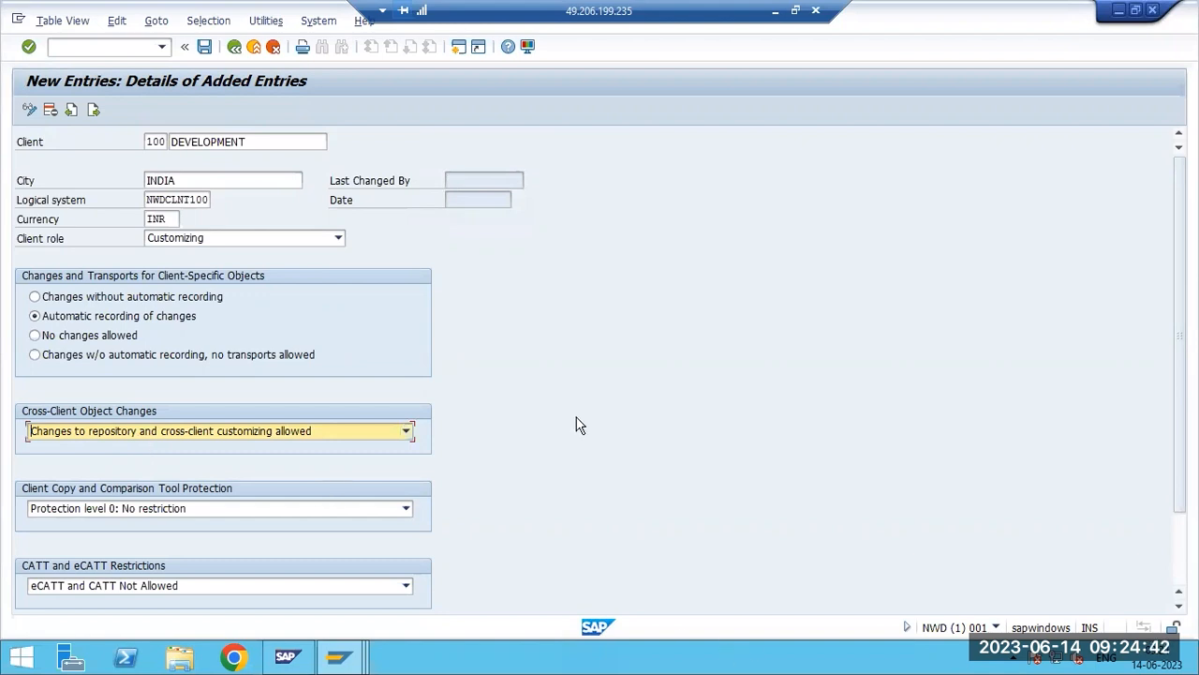
left_click_drag(186, 200, 208, 199)
left_click(192, 199)
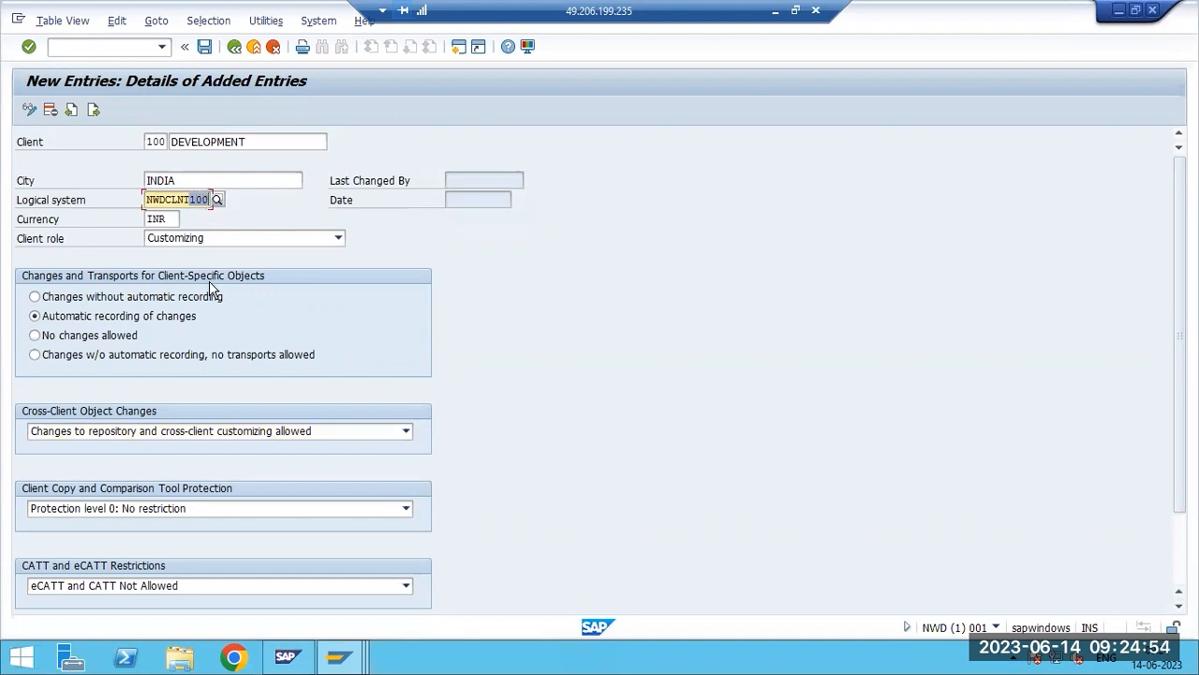
left_click(75, 319)
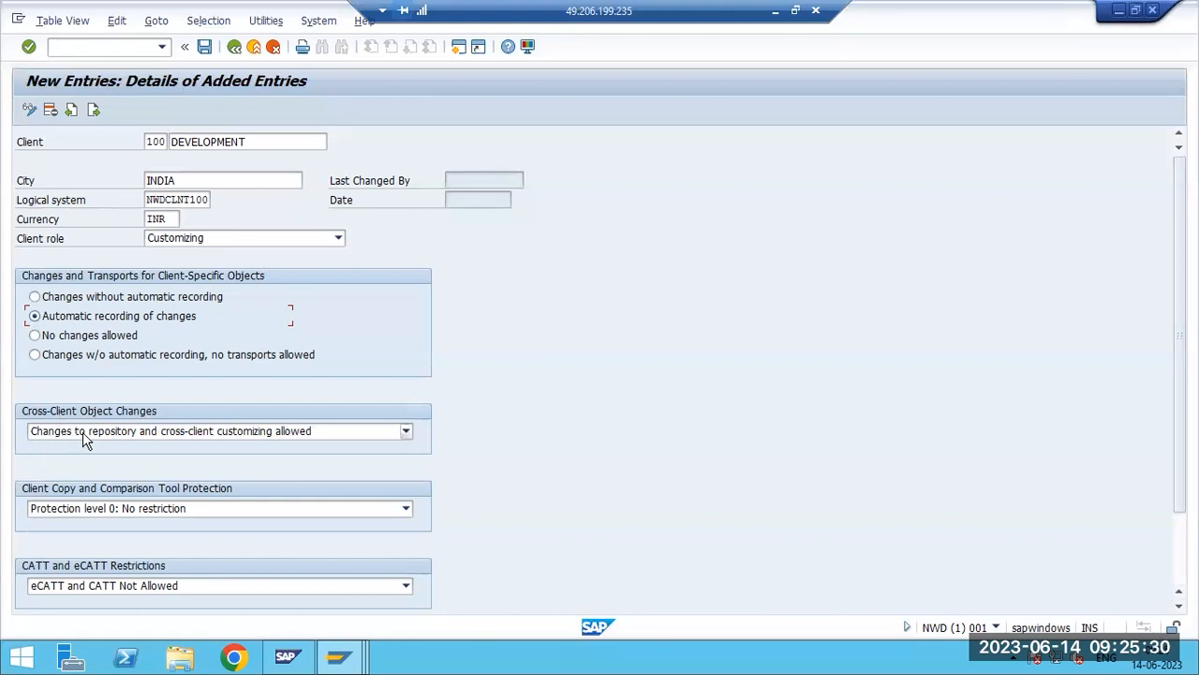
left_click(122, 431)
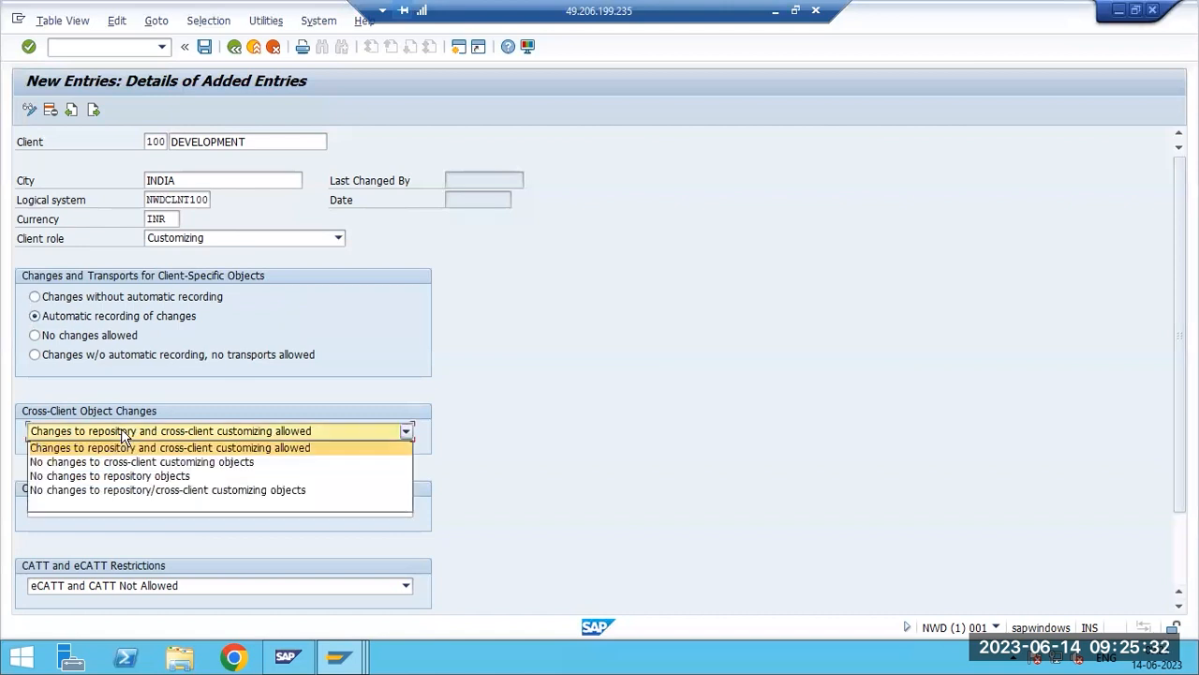
left_click(121, 428)
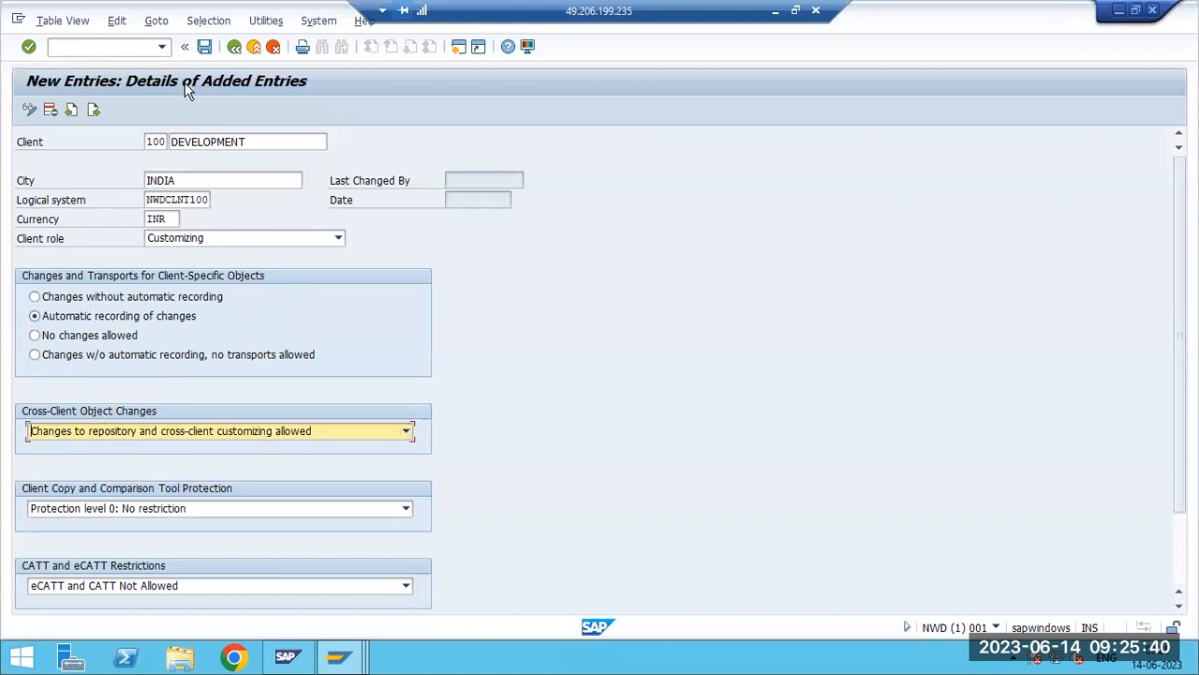
Step: Save the new client 100 entry and acknowledge the caution about changing the logical system
left_click(204, 45)
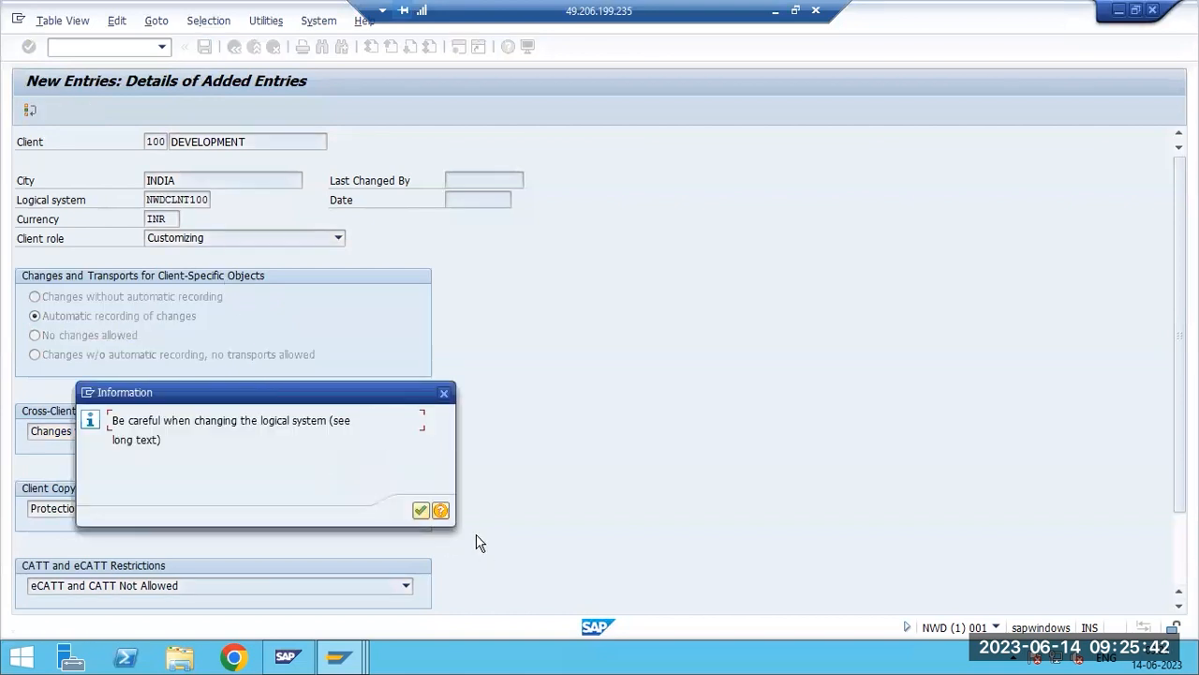
left_click_drag(281, 420, 330, 420)
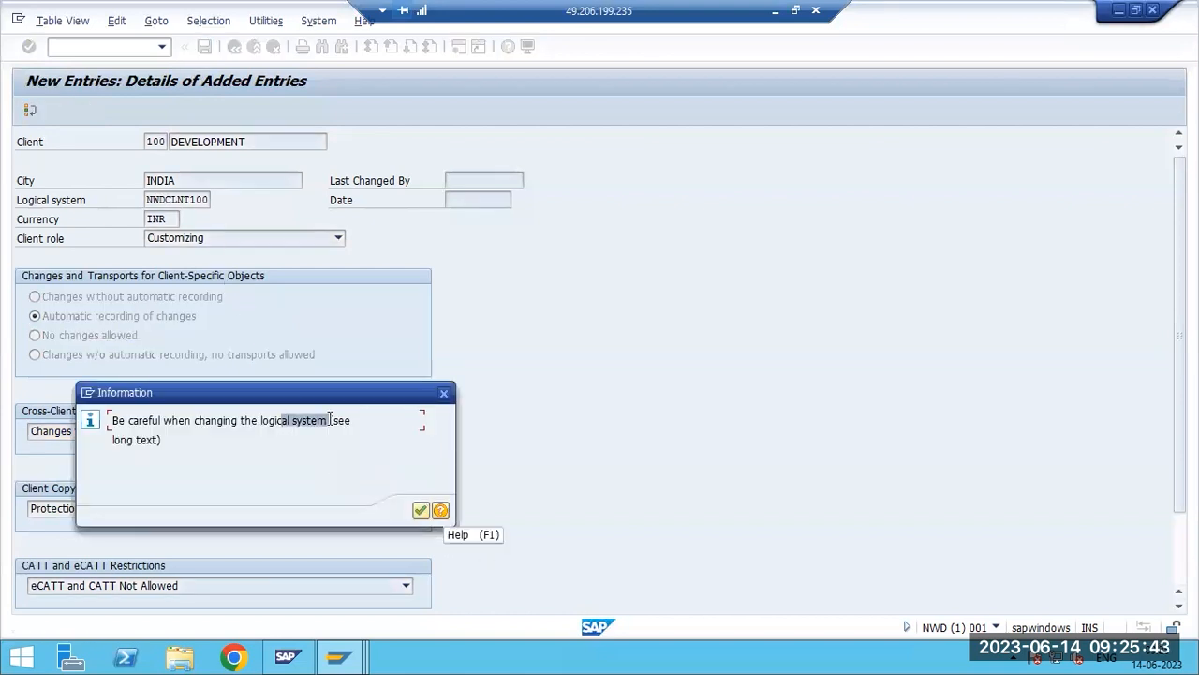
left_click(419, 510)
Step: Switch to display mode, check client 100 in the Clients overview and return to SAP Easy Access
left_click(29, 111)
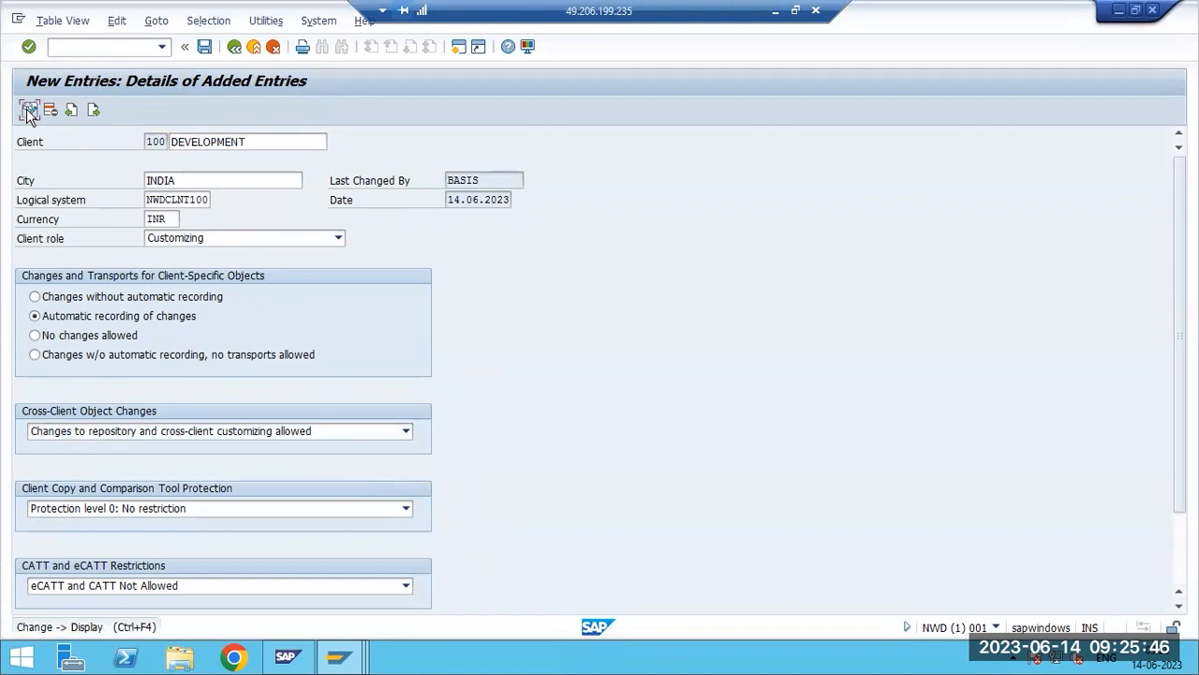
left_click(42, 197)
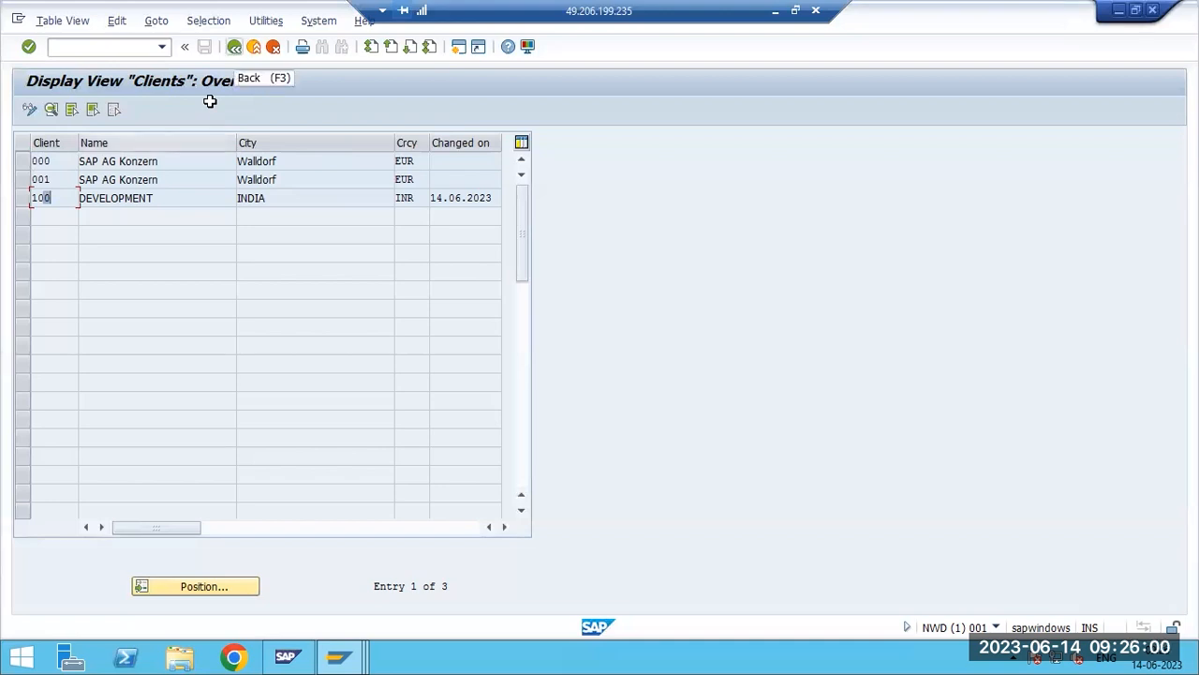
key("F3")
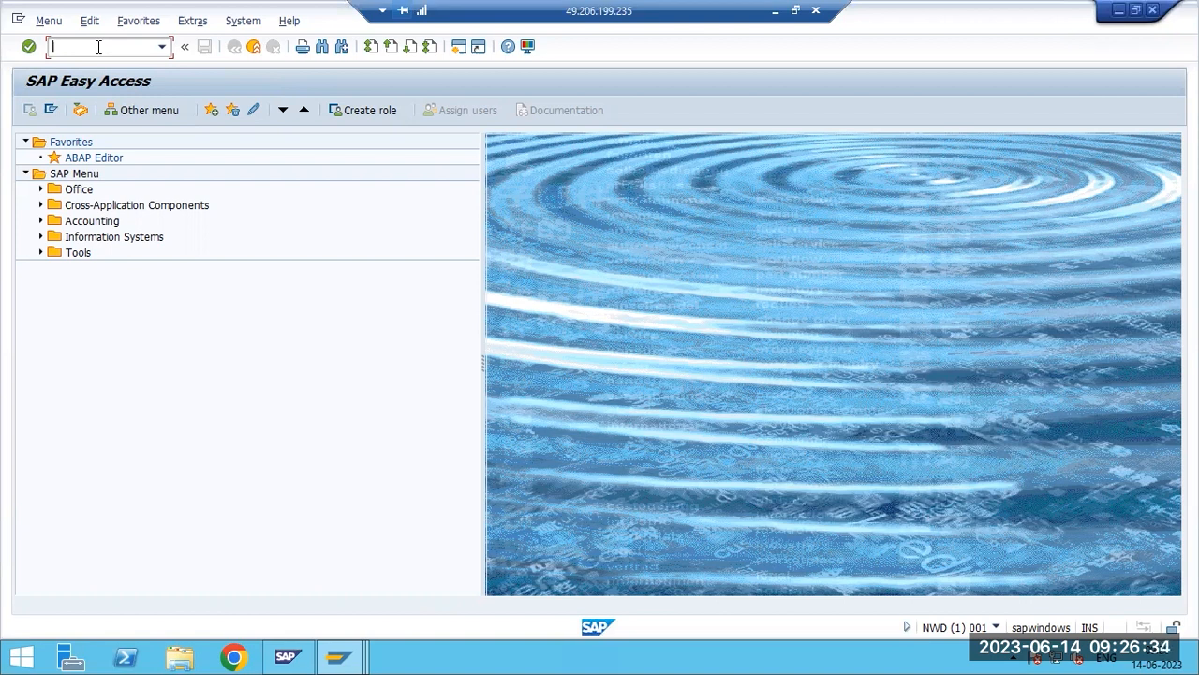
left_click(775, 10)
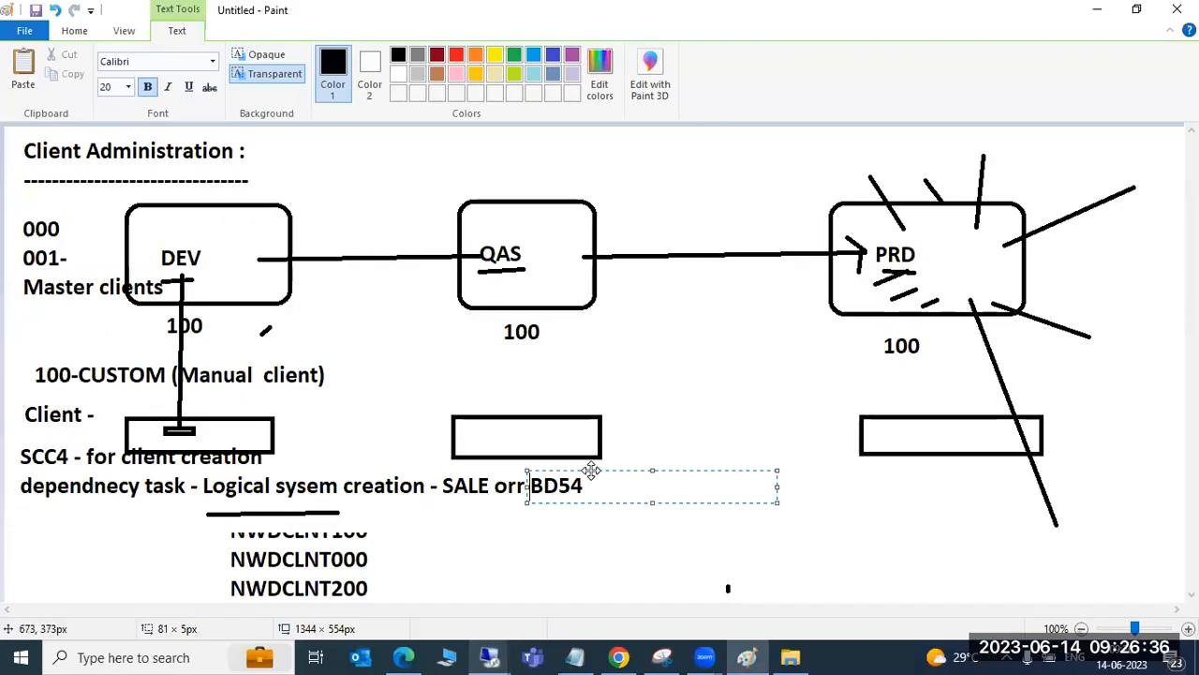
left_click(36, 11)
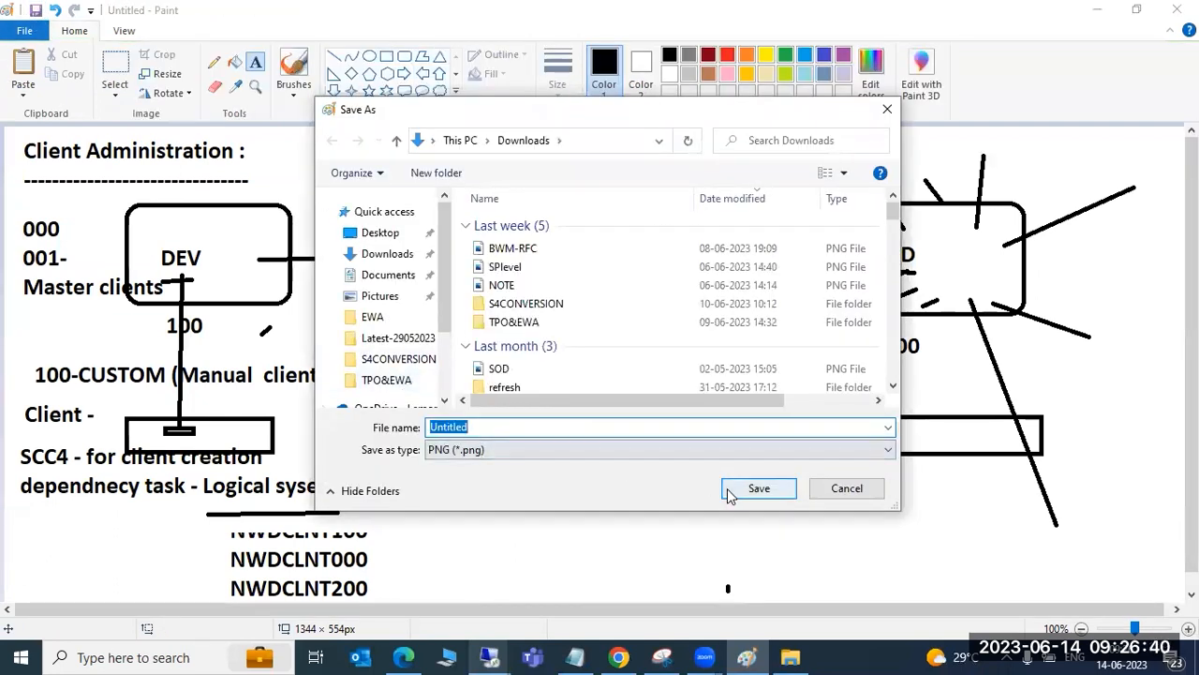
left_click(849, 491)
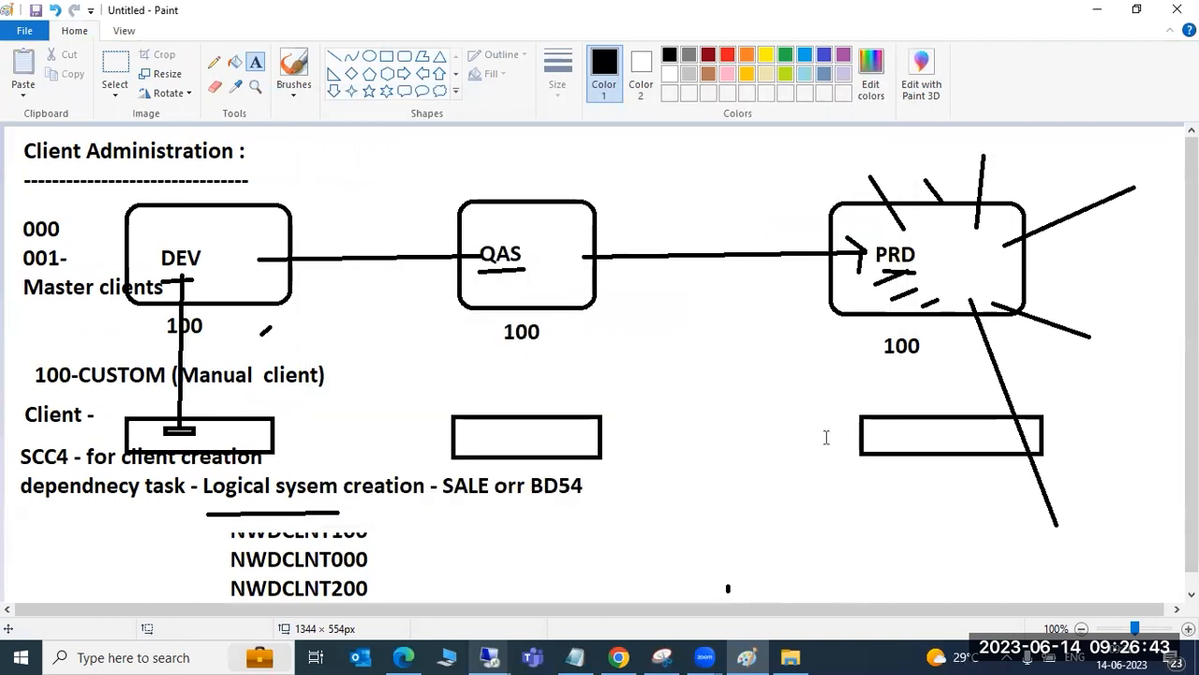
mouse_move(489, 657)
left_click(550, 580)
Step: Switch to SAP, try to open the logical systems table for maintenance, and move to the session already holding the Logical Systems view
left_click(91, 47)
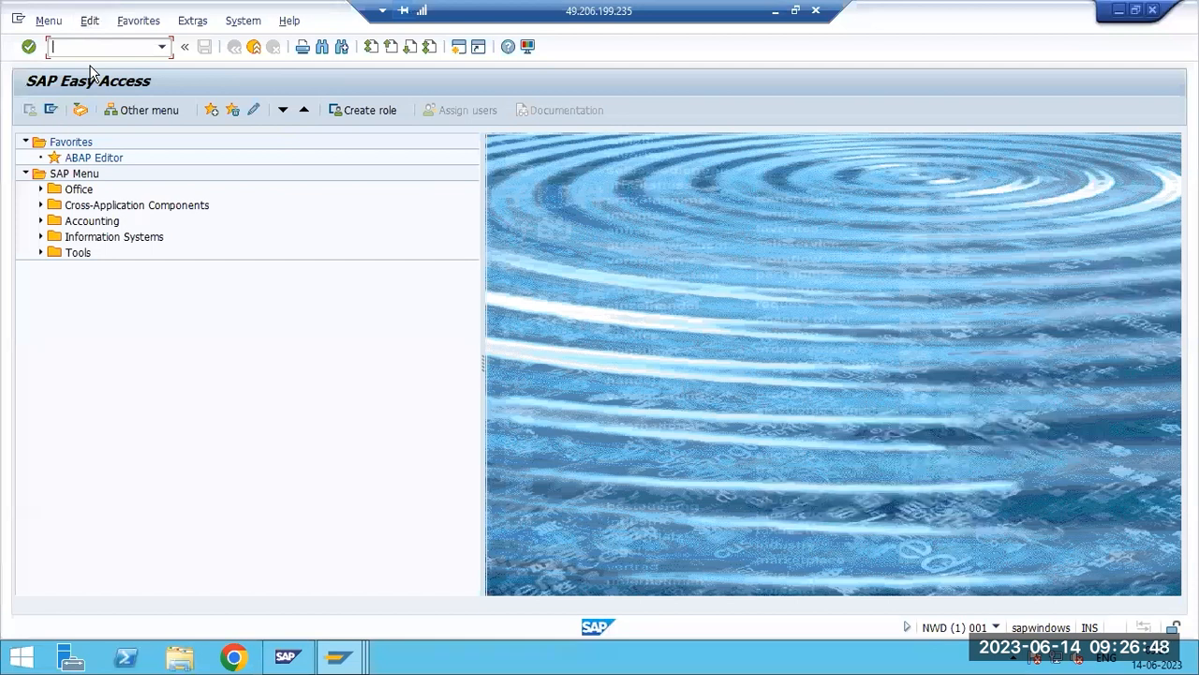
type("sm30")
key("Return")
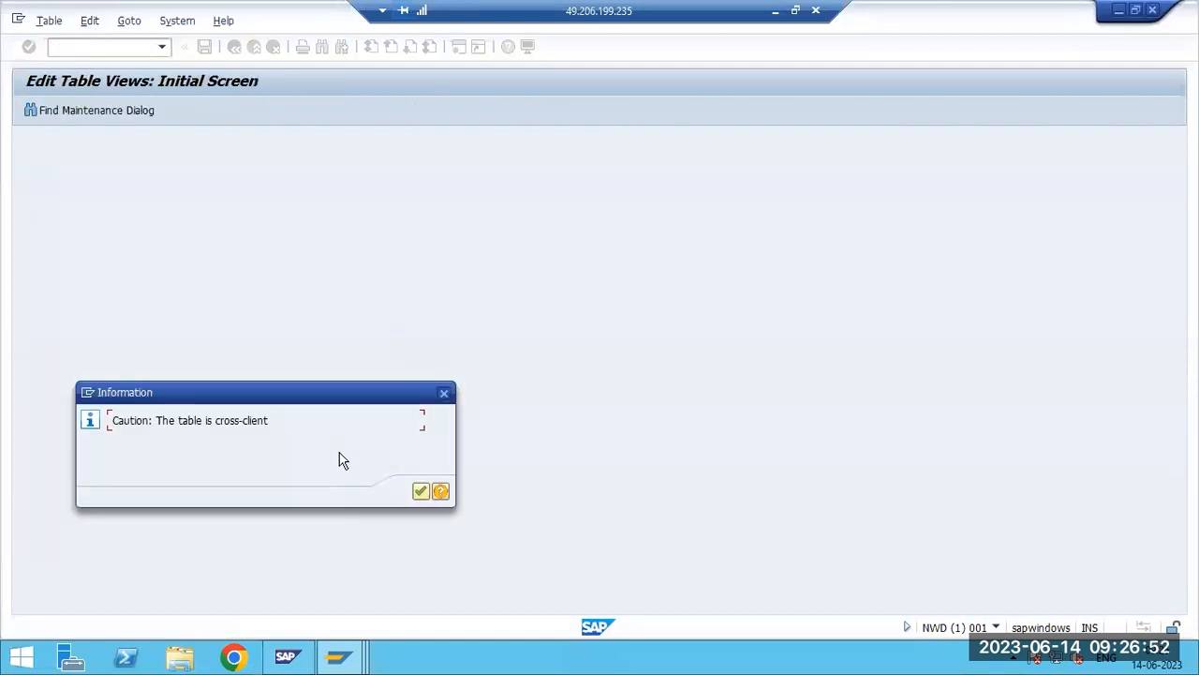
left_click(420, 491)
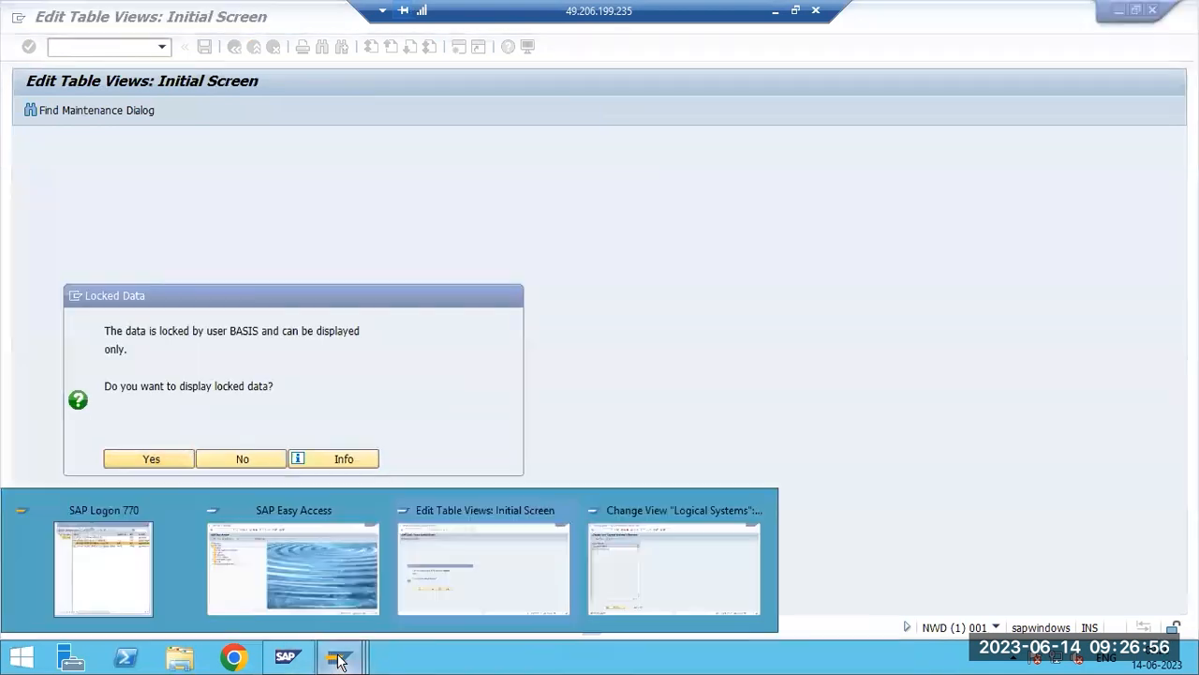
left_click(242, 459)
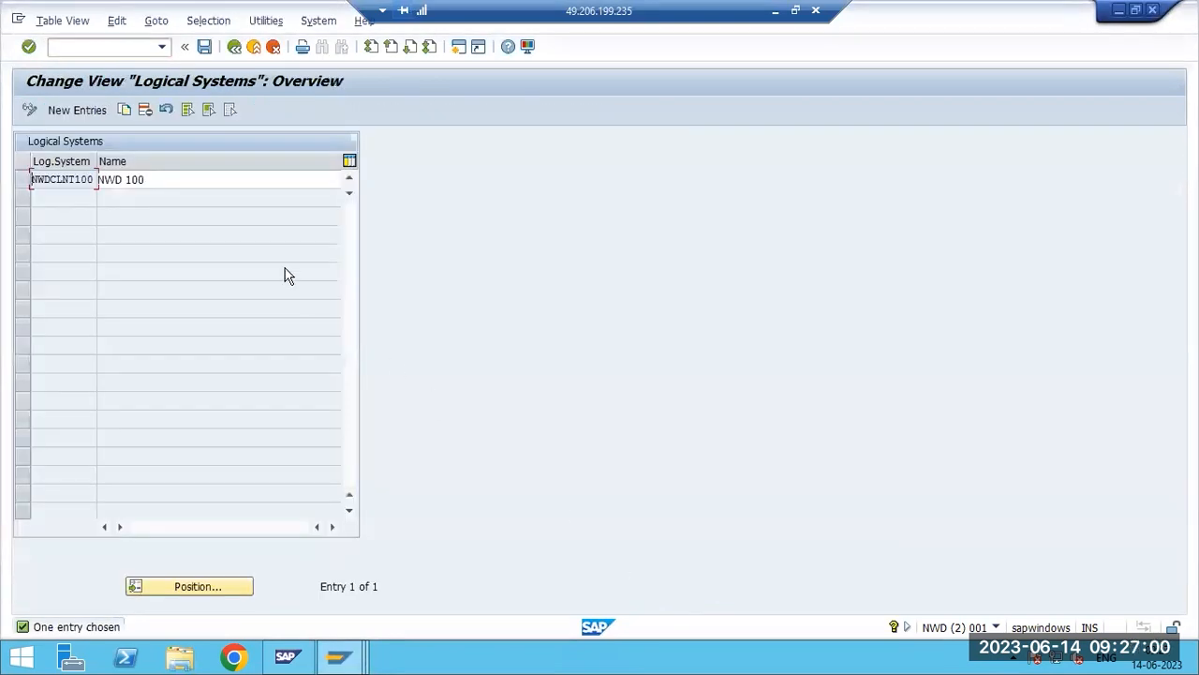
Step: Add logical system NWDCLNT400 with the name NWD 400, save it and return to SAP Easy Access
left_click(92, 111)
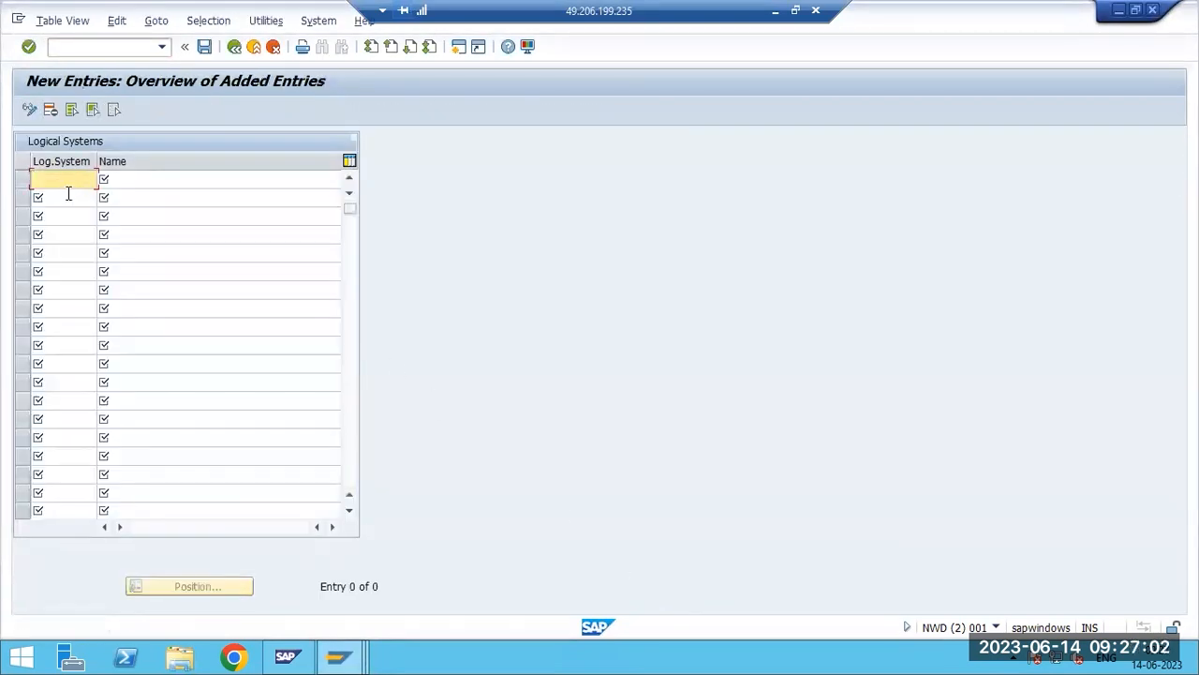
type("NWDCLNT400")
key("Tab")
type("NWD 400")
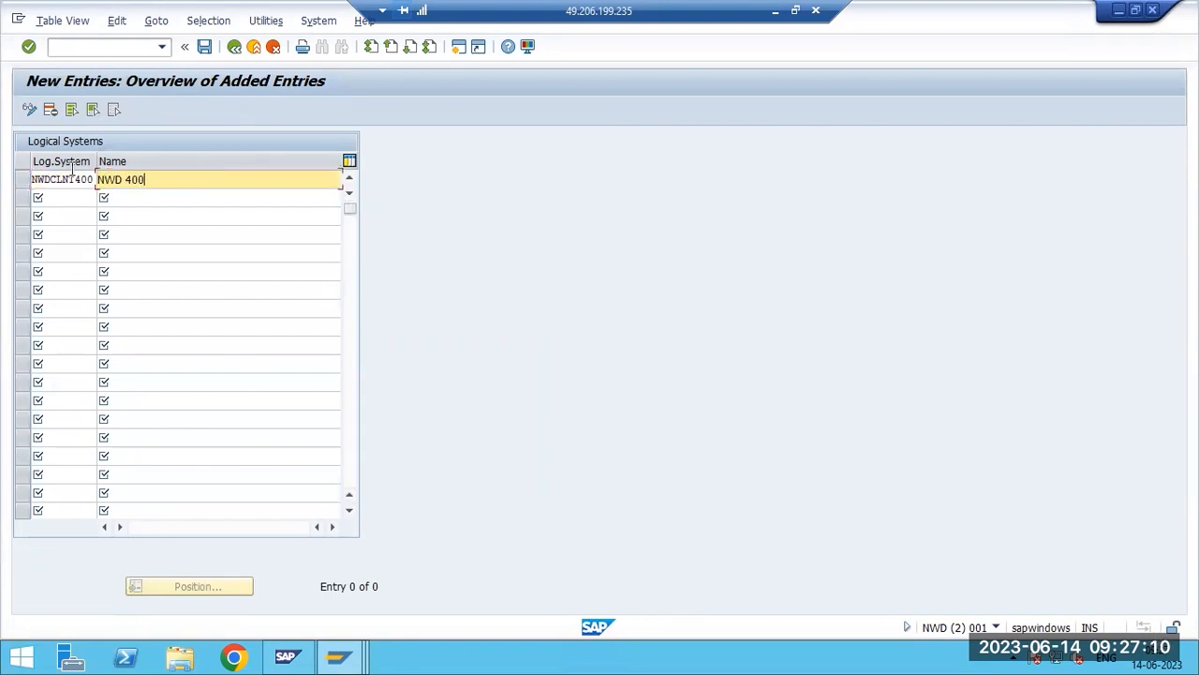
key("Return")
key("ctrl+s")
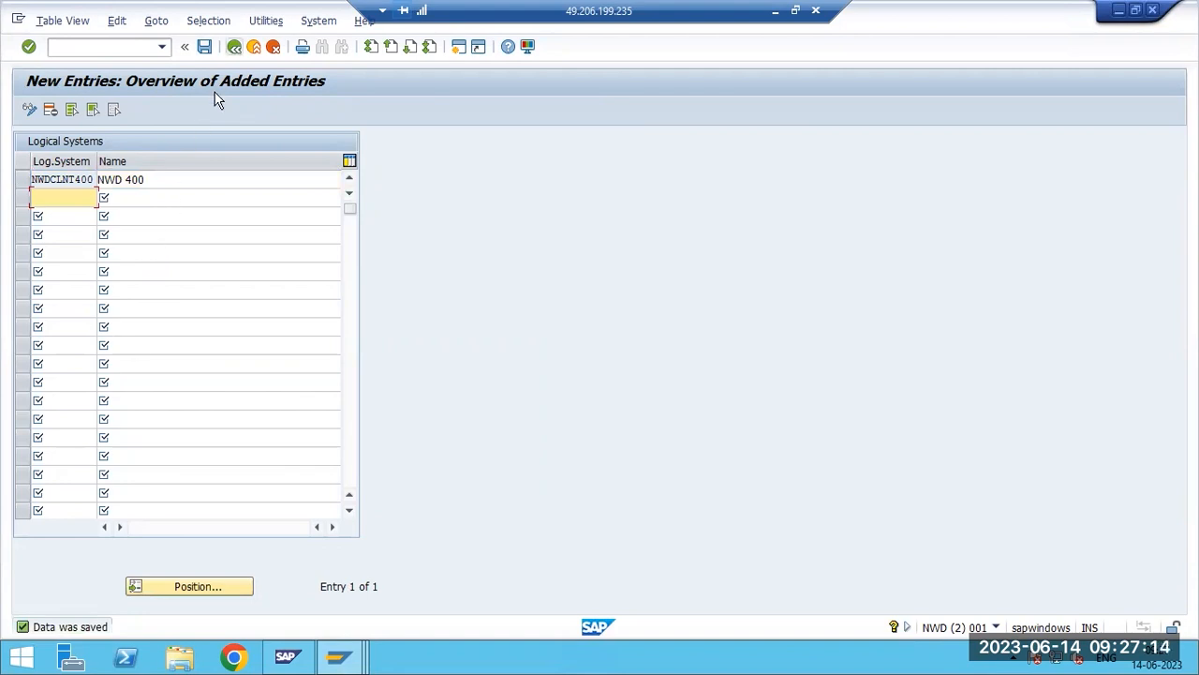
key("F3")
key("F3")
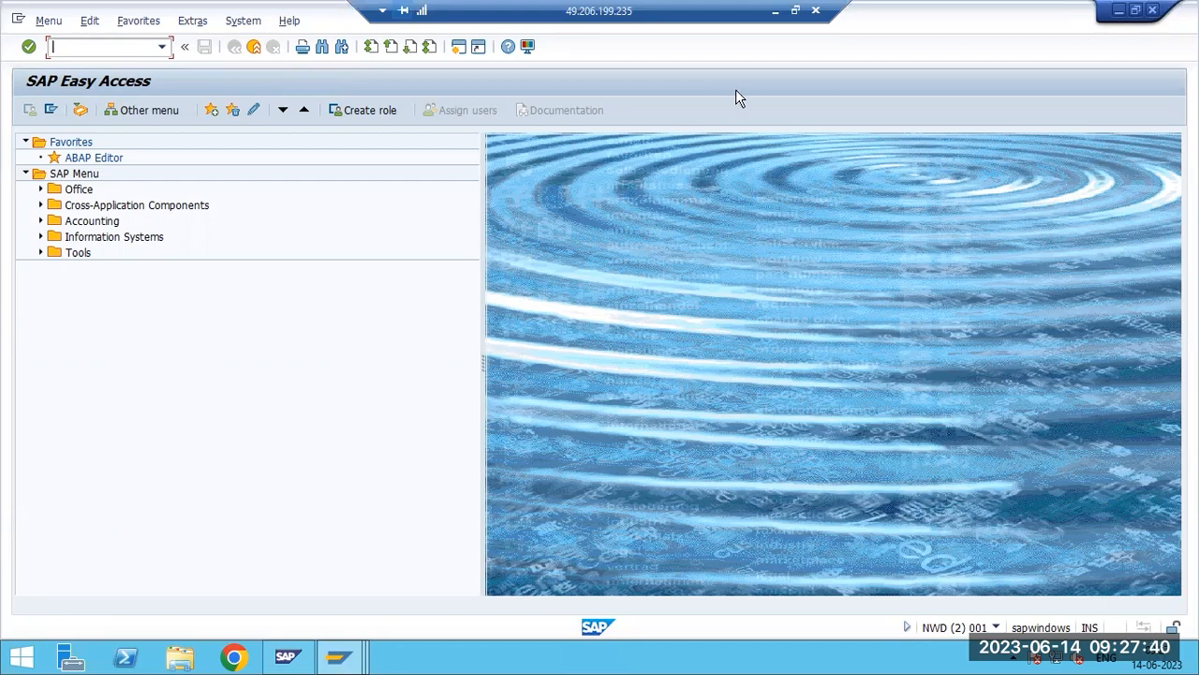
Step: Switch to Paint, draw an arrow after the Client Administration heading and add the text TMS beyond it
left_click(775, 11)
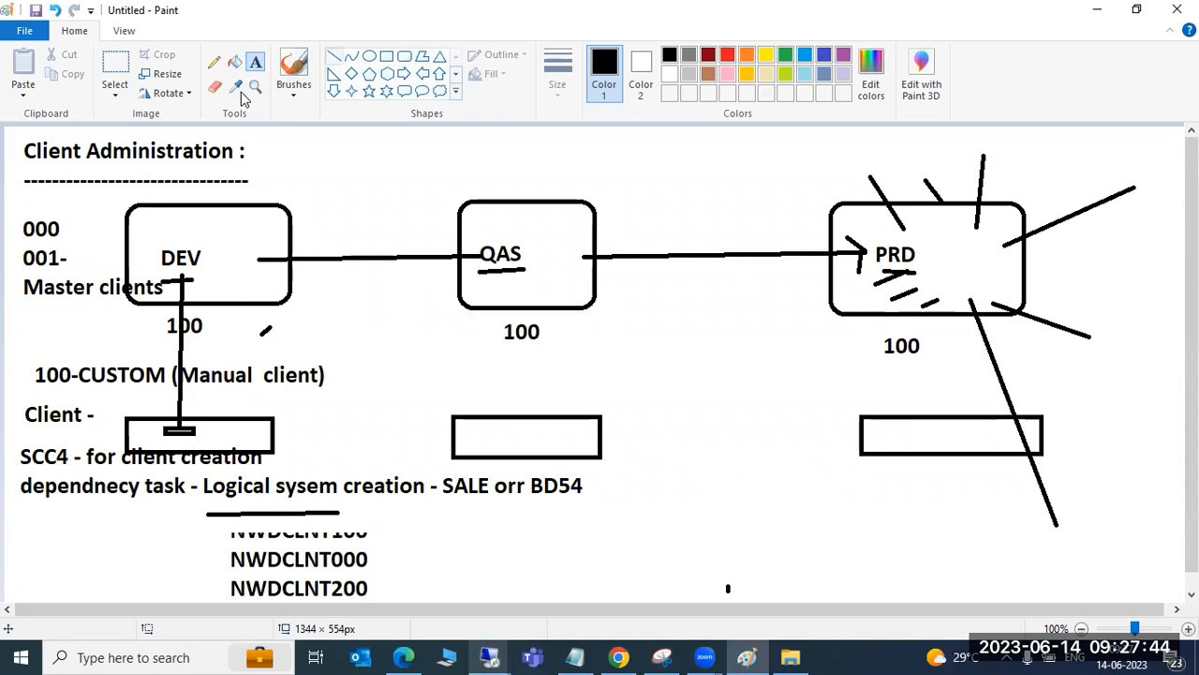
left_click(334, 56)
left_click_drag(279, 151, 403, 153)
left_click(256, 62)
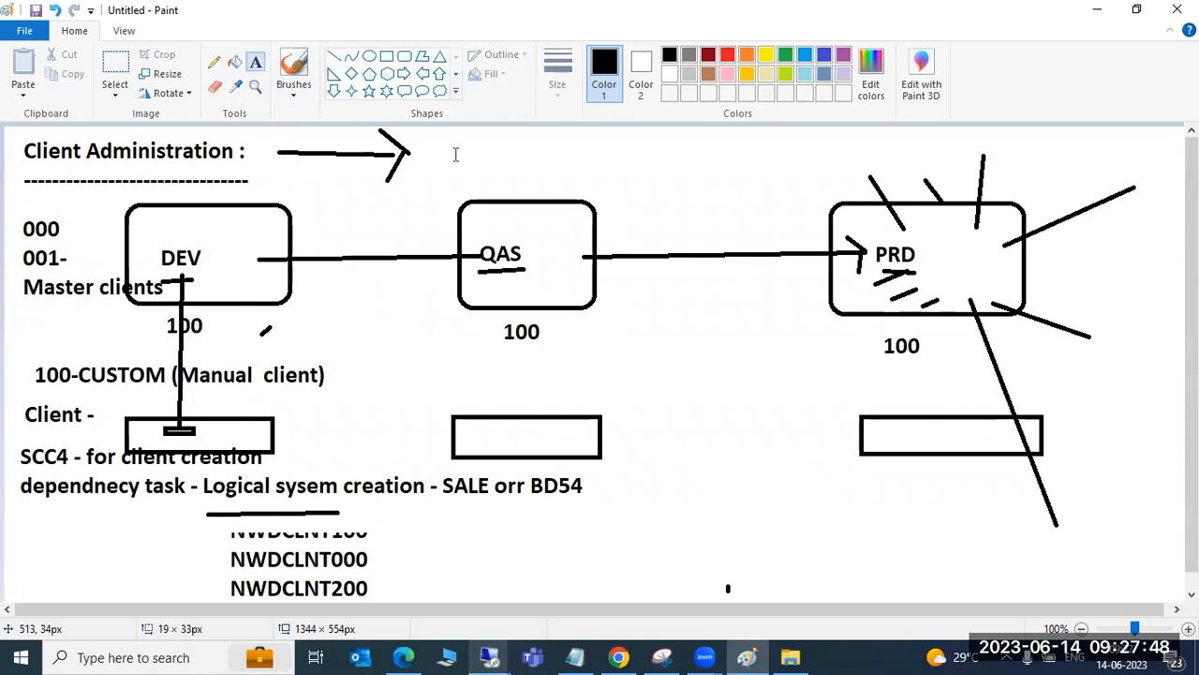
left_click(459, 141)
type("TMS")
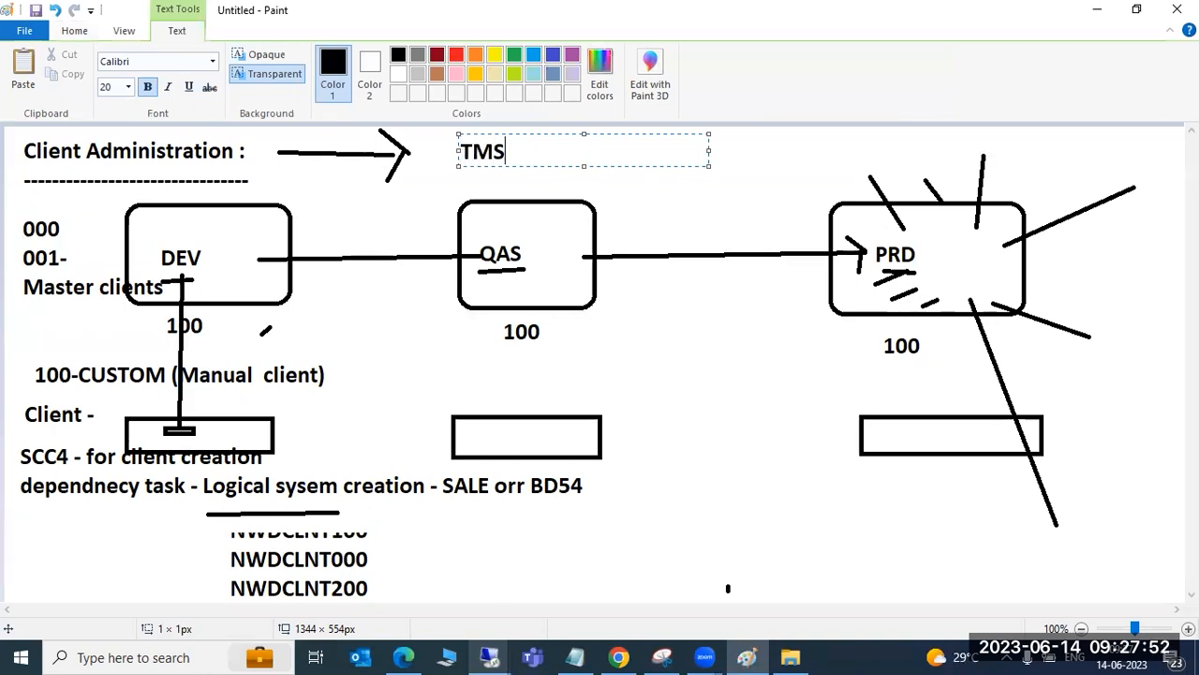
left_click(327, 188)
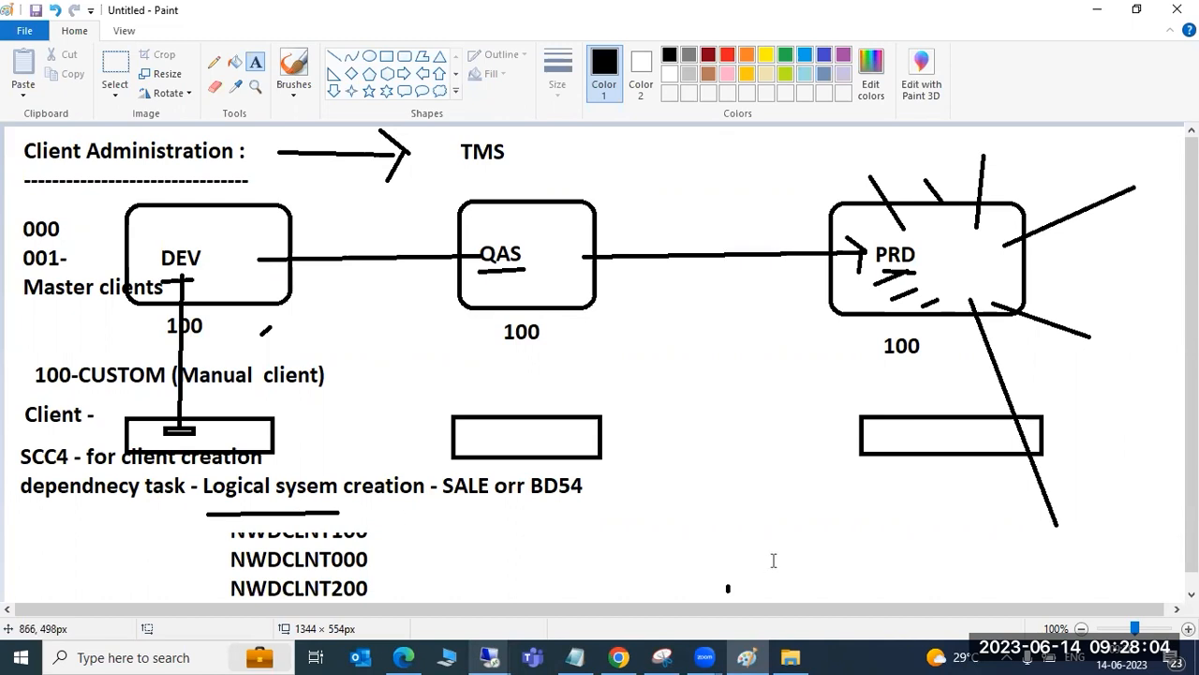
scroll(286, 504, "down", 1)
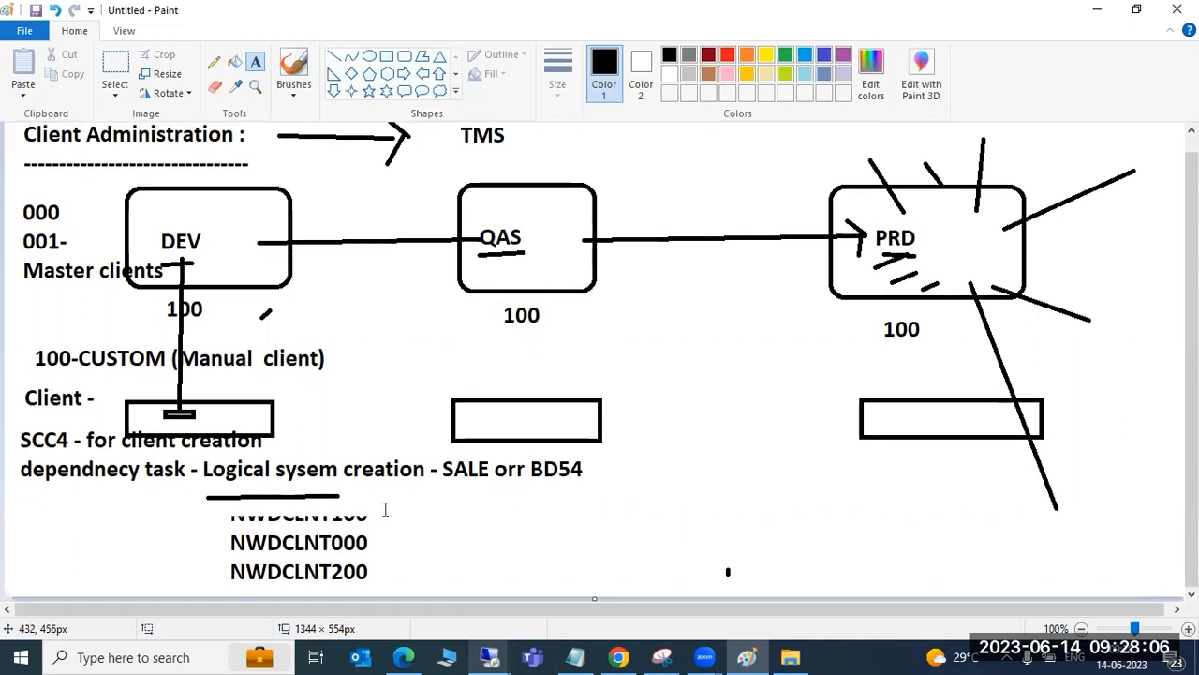
left_click_drag(426, 459, 616, 497)
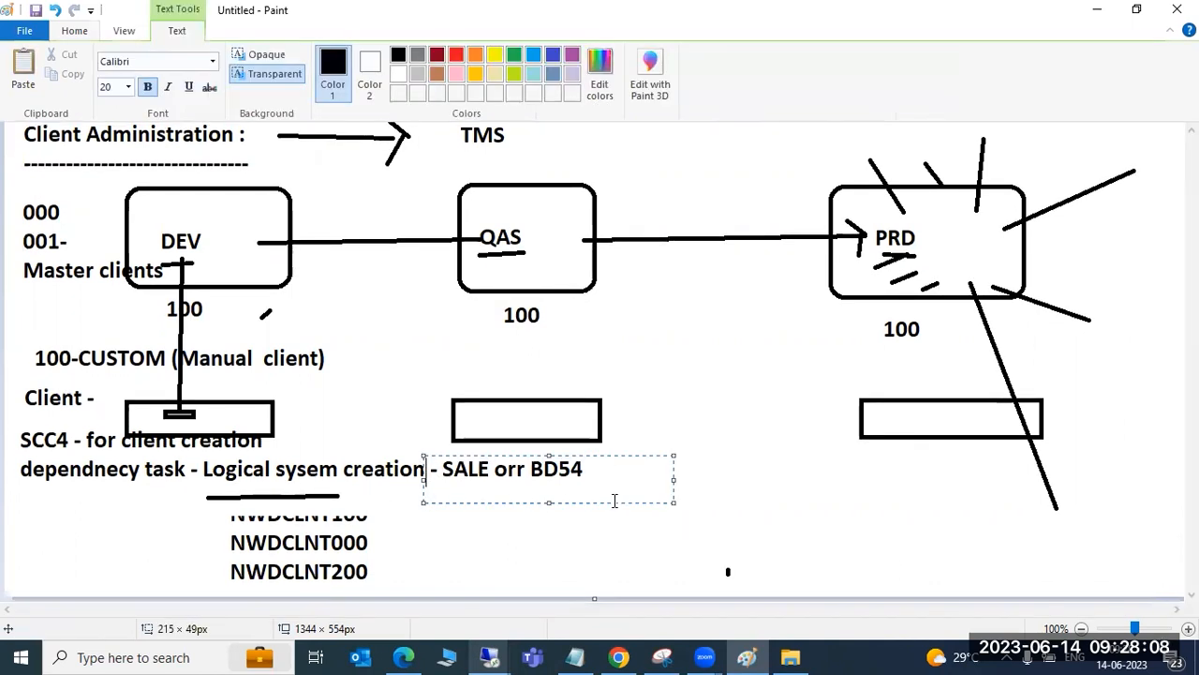
Step: Return to SAP, run transaction scc4 and open the details of client 100 in change mode
left_click(491, 656)
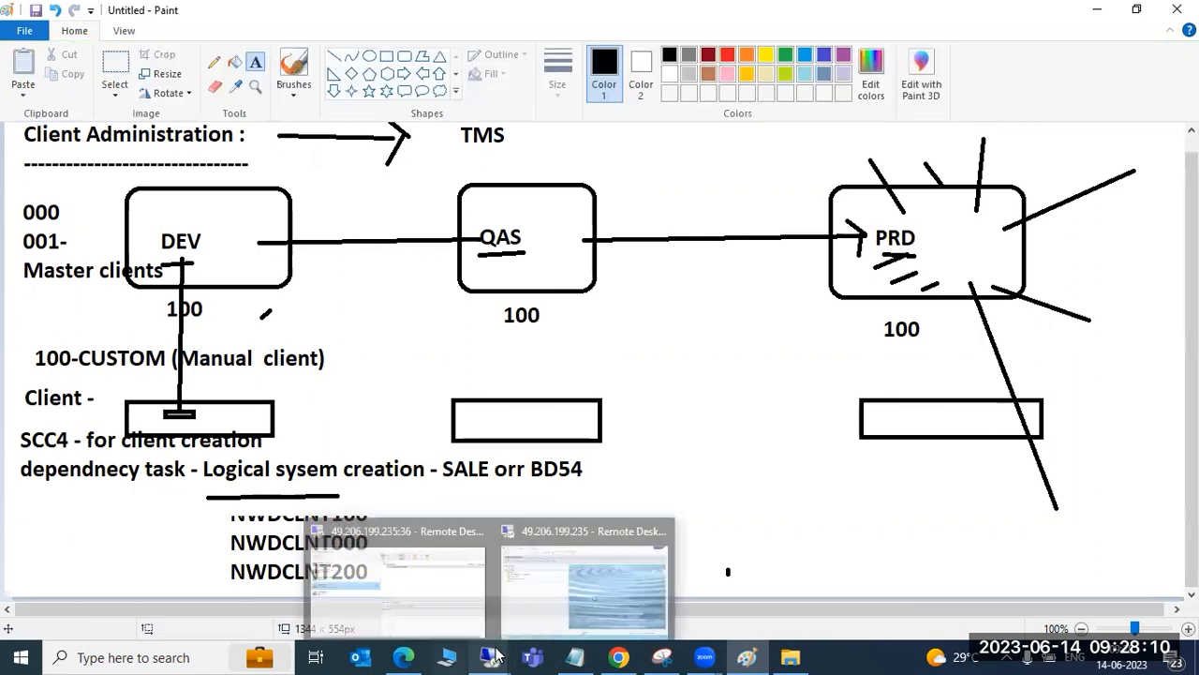
left_click(541, 577)
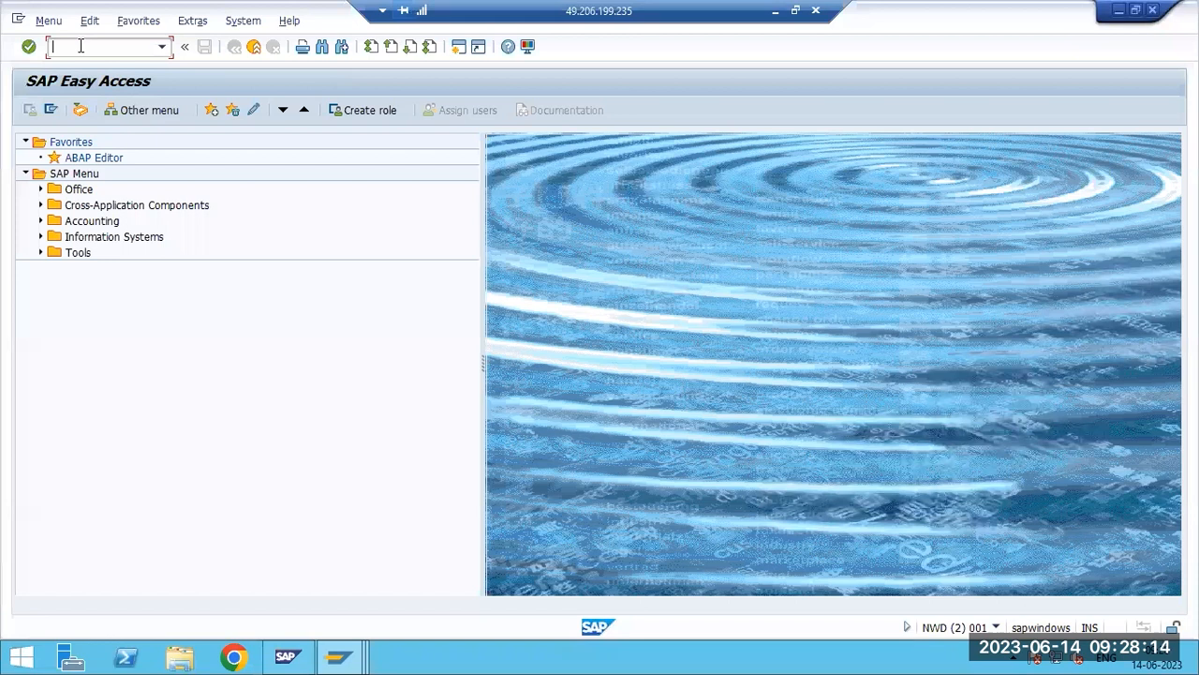
type("scc4")
key("Return")
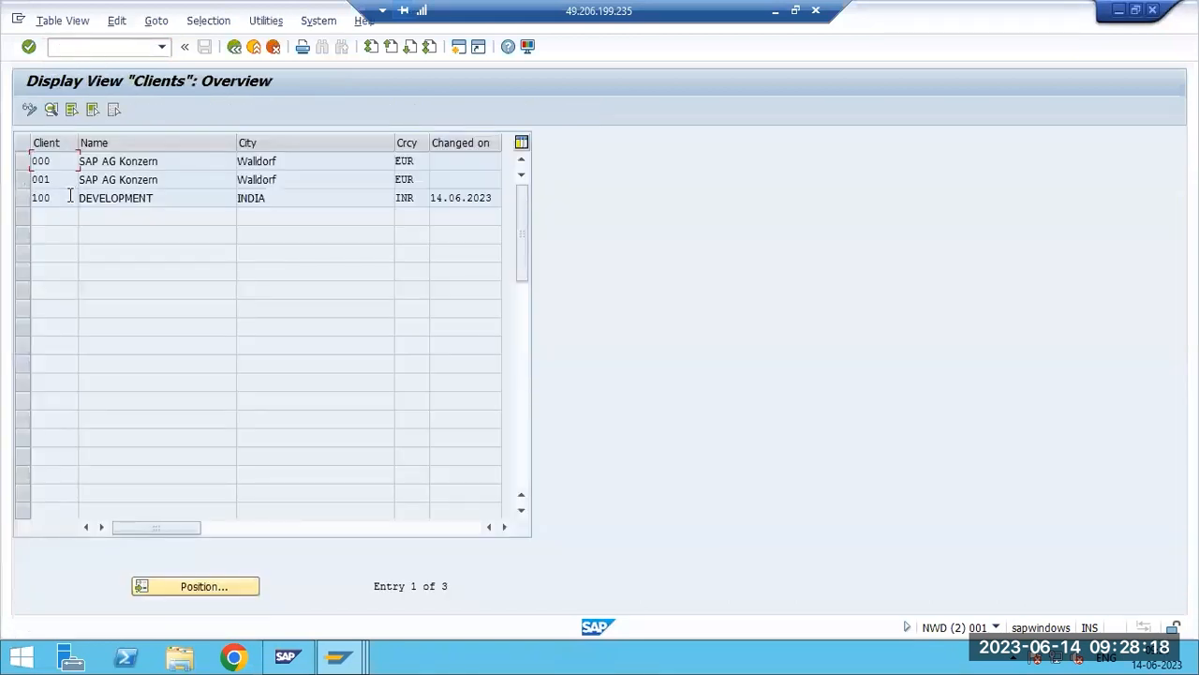
left_click(29, 111)
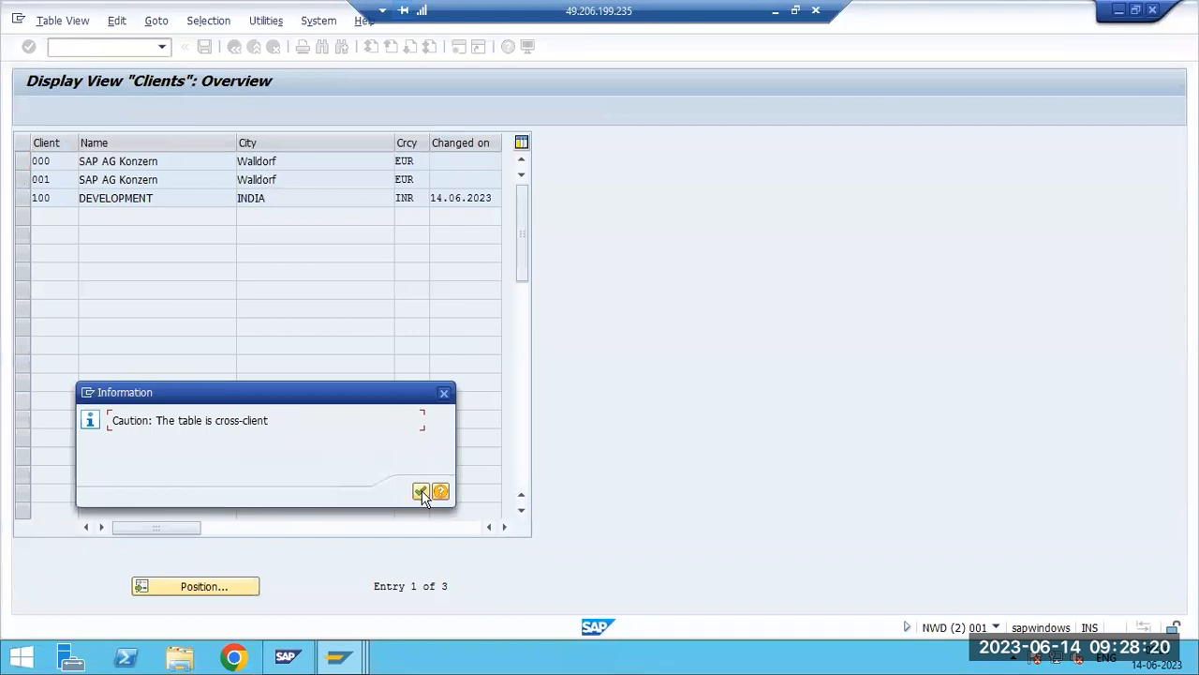
left_click(422, 491)
double_click(75, 200)
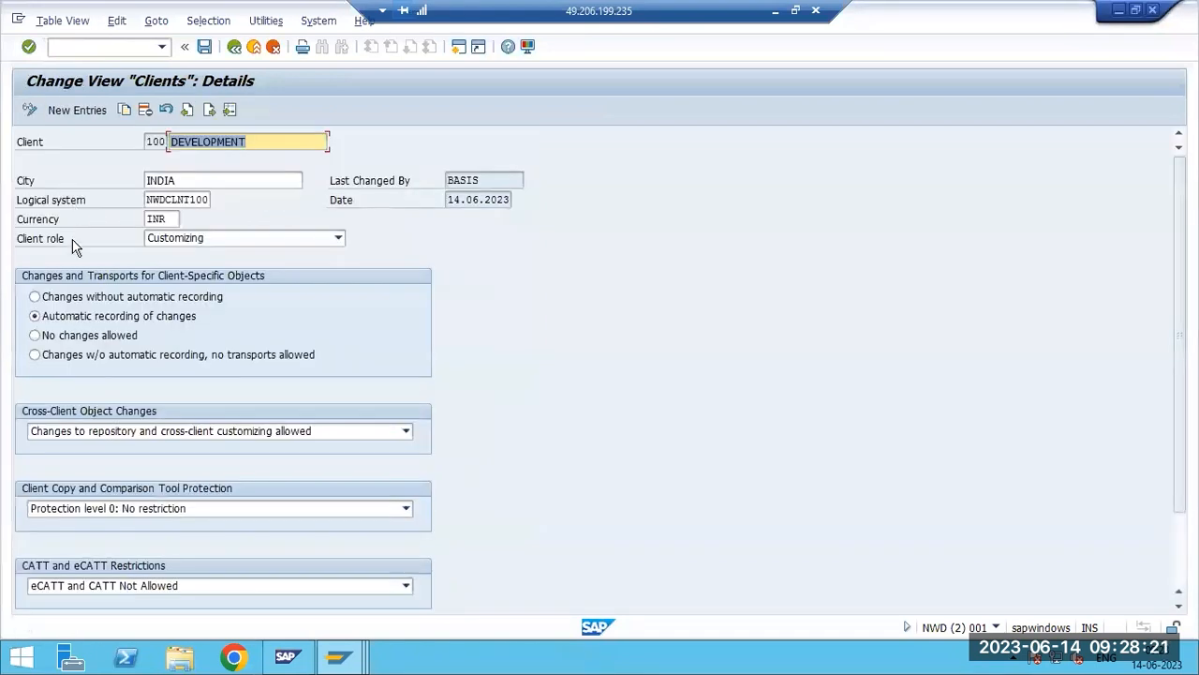
Step: Set client 100 to No changes allowed and No changes to repository/cross-client customizing objects, and save
left_click(66, 337)
left_click(68, 430)
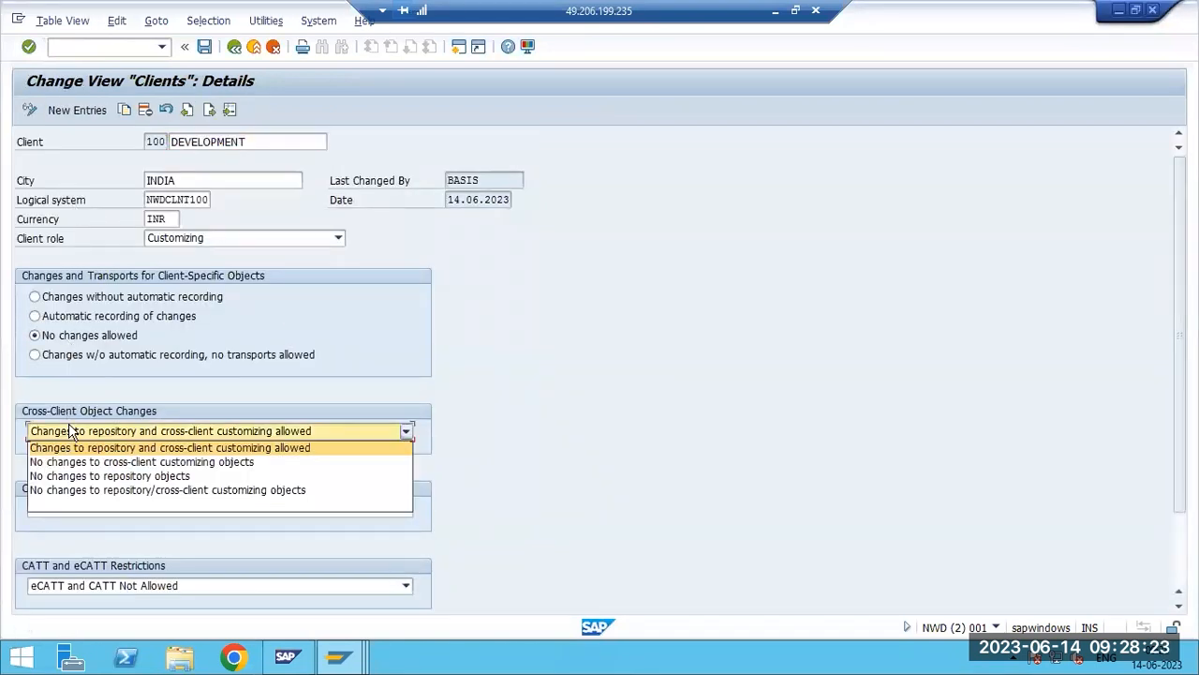
left_click(68, 490)
left_click(204, 46)
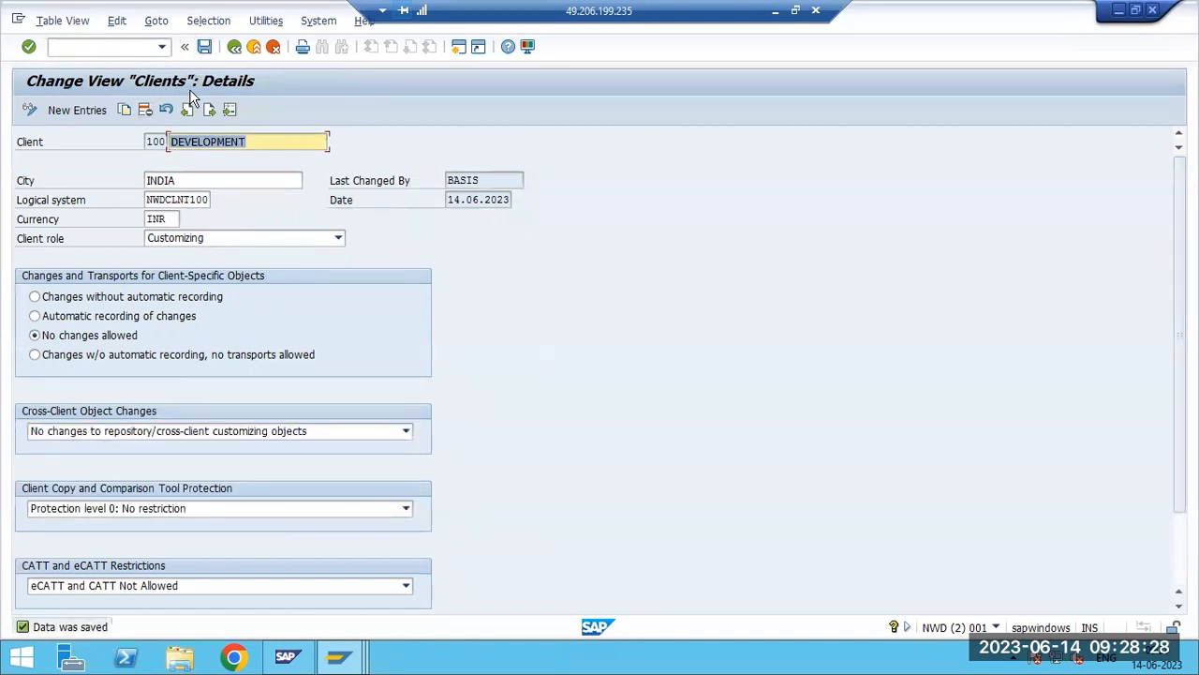
Step: Set client 100 to Automatic recording of changes and Changes to repository and cross-client customizing allowed, save, and return to Paint
left_click(103, 317)
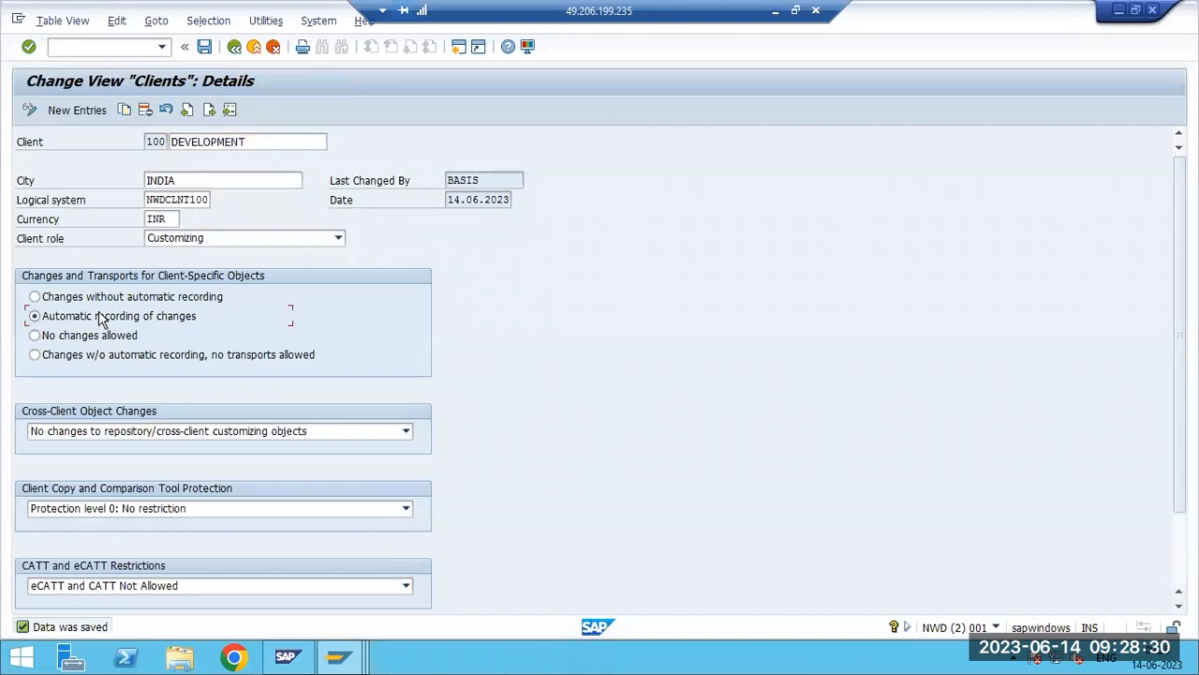
left_click(101, 433)
left_click(99, 448)
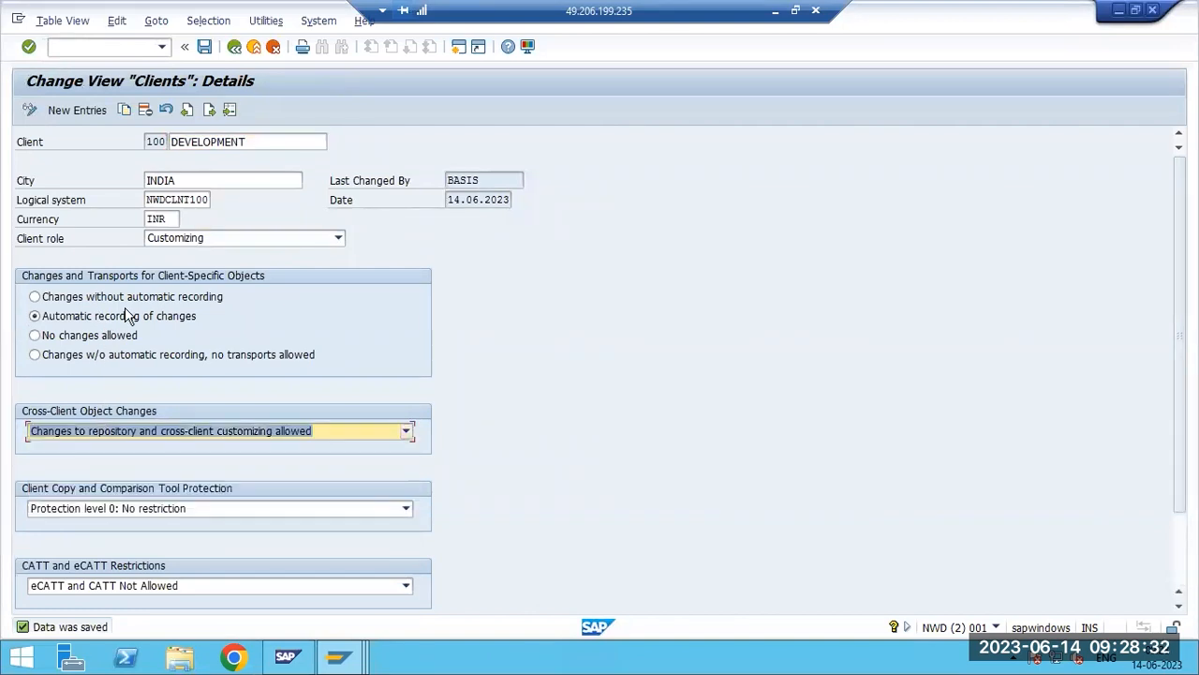
key("ctrl+s")
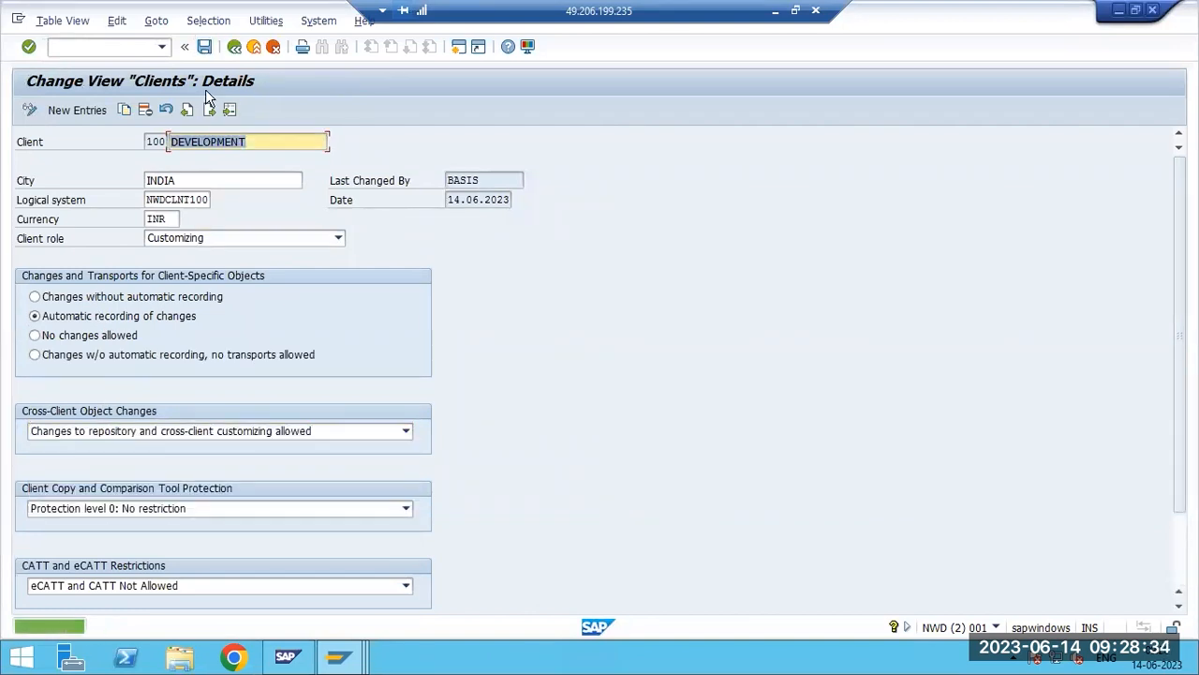
key("F3")
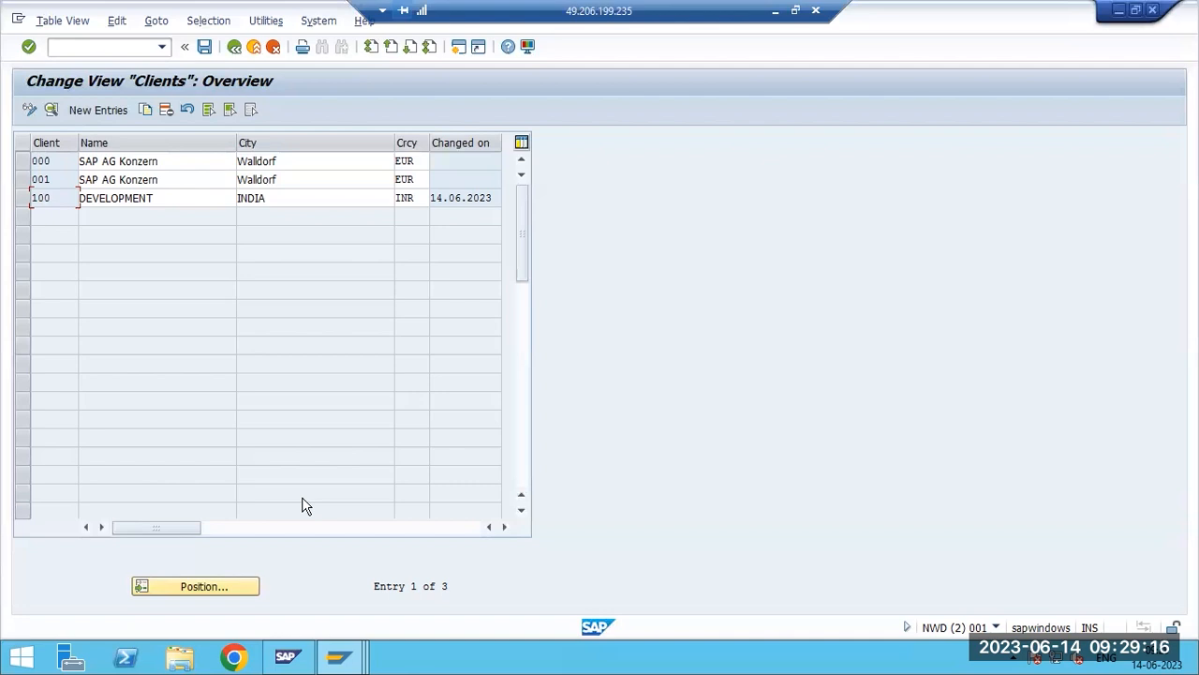
key("F3")
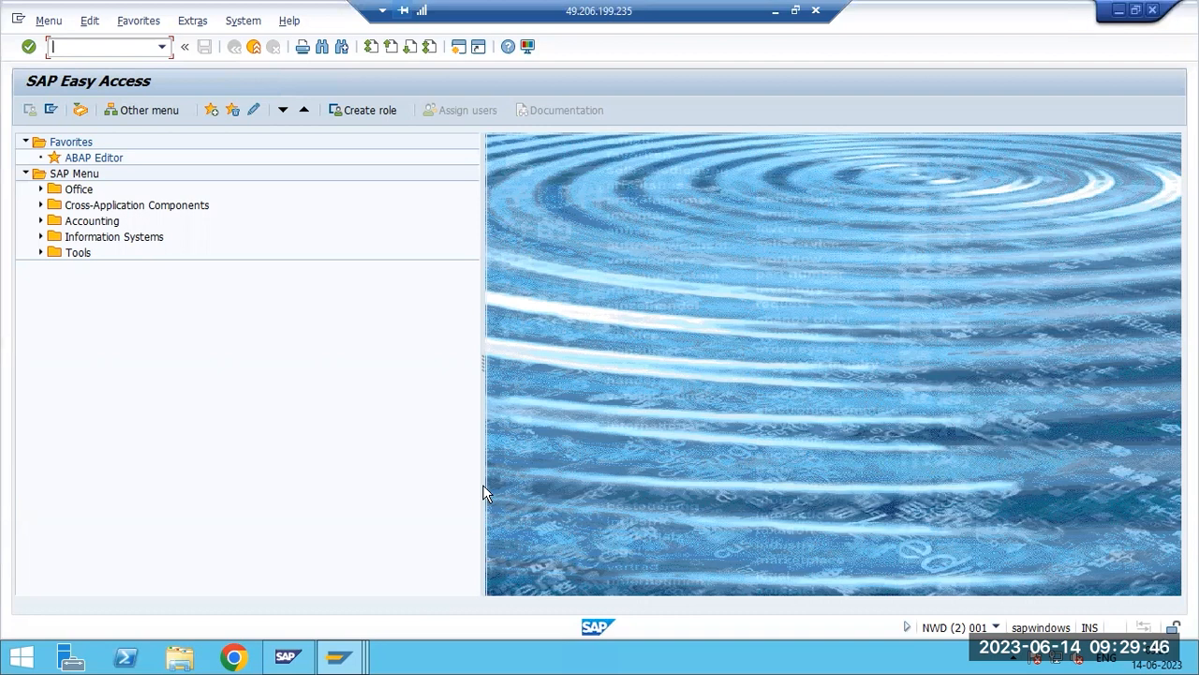
left_click(775, 11)
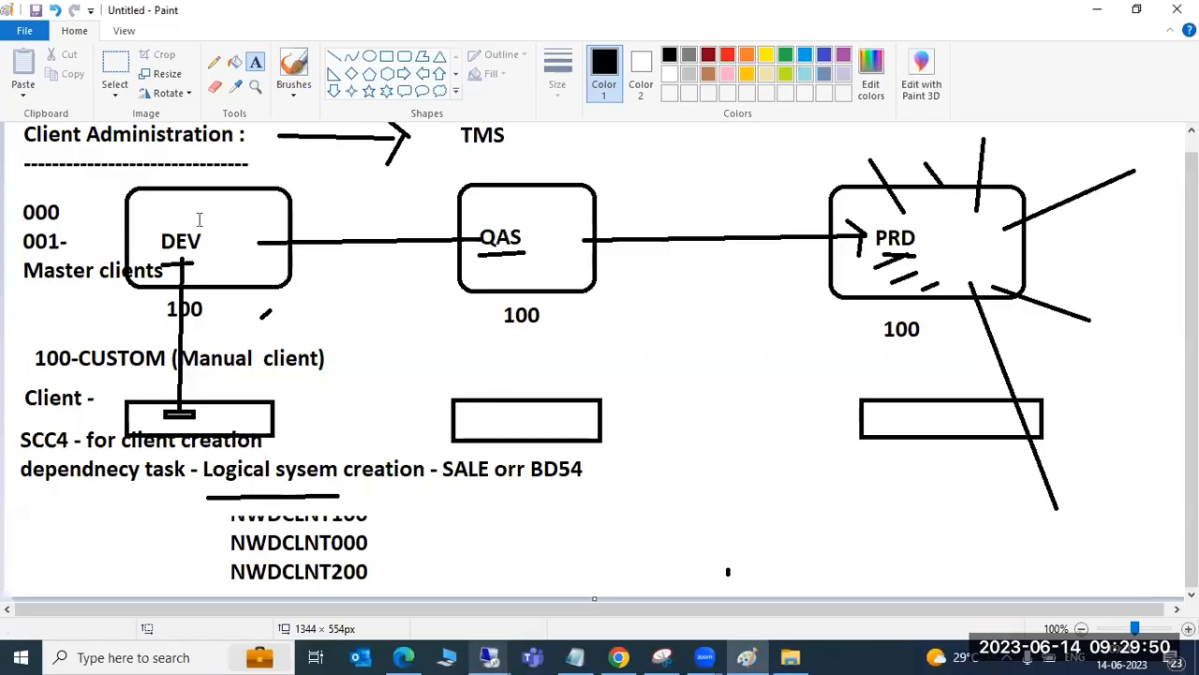